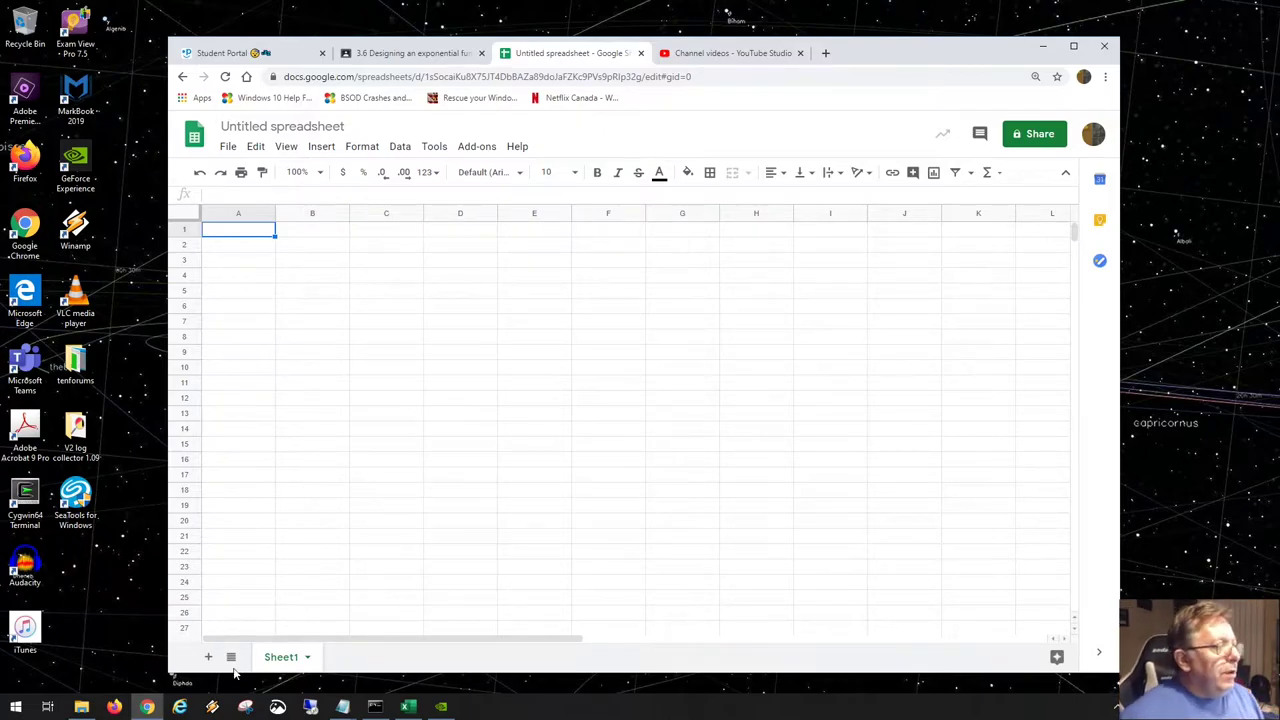
# Zoom the sheet view to 200%.
pyautogui.click(320, 173)
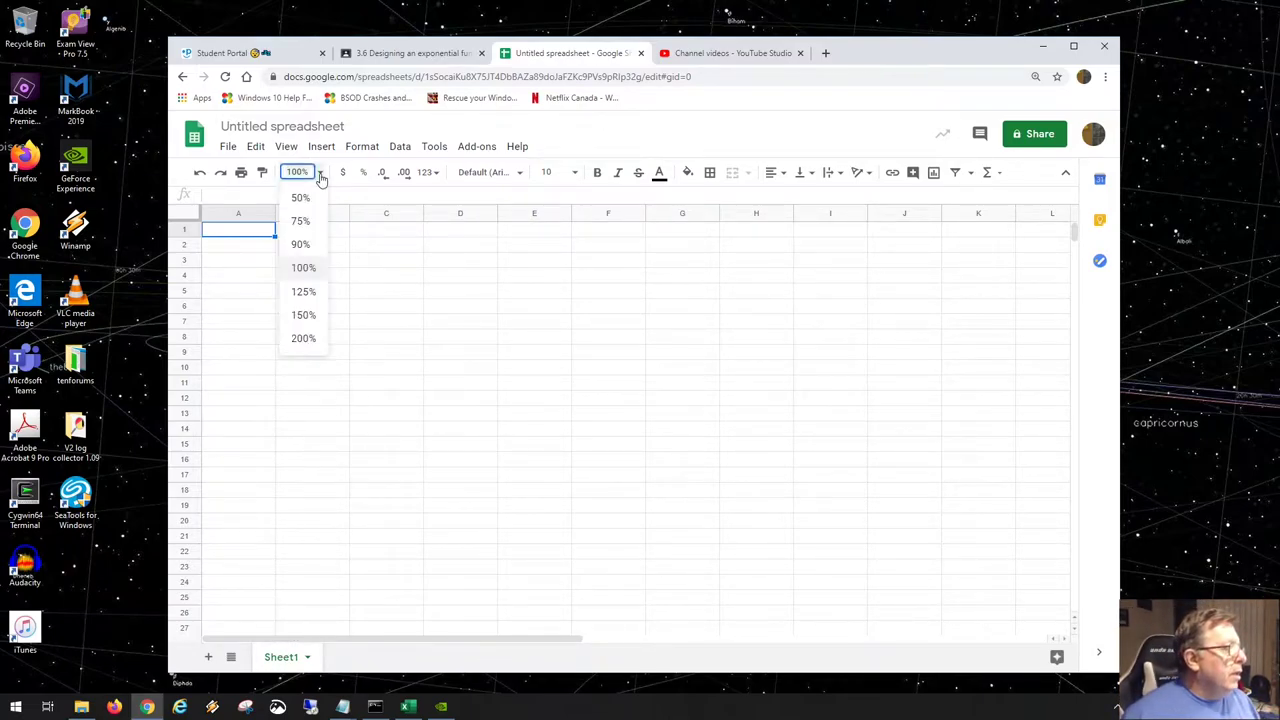
pyautogui.click(305, 338)
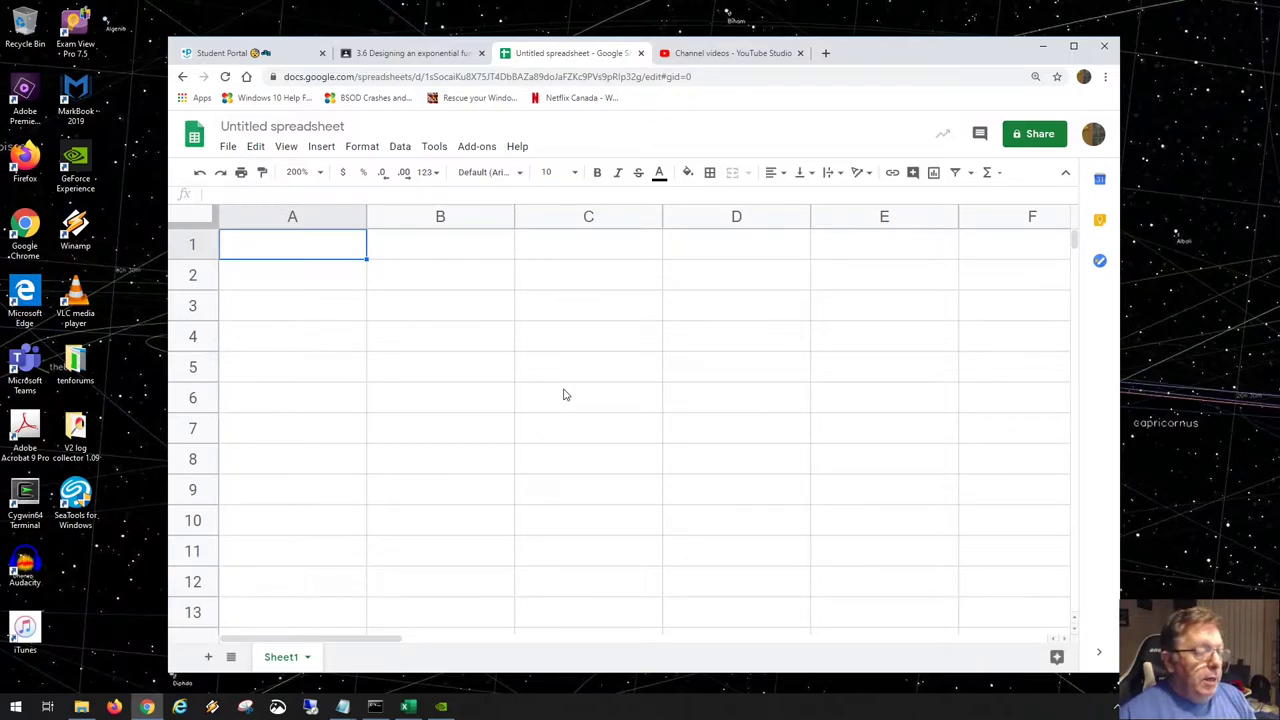
# Enter the x values 0, 1 and 2 in A1:A3.
pyautogui.write('0')
pyautogui.press('Return')
pyautogui.write('1')
pyautogui.press('Return')
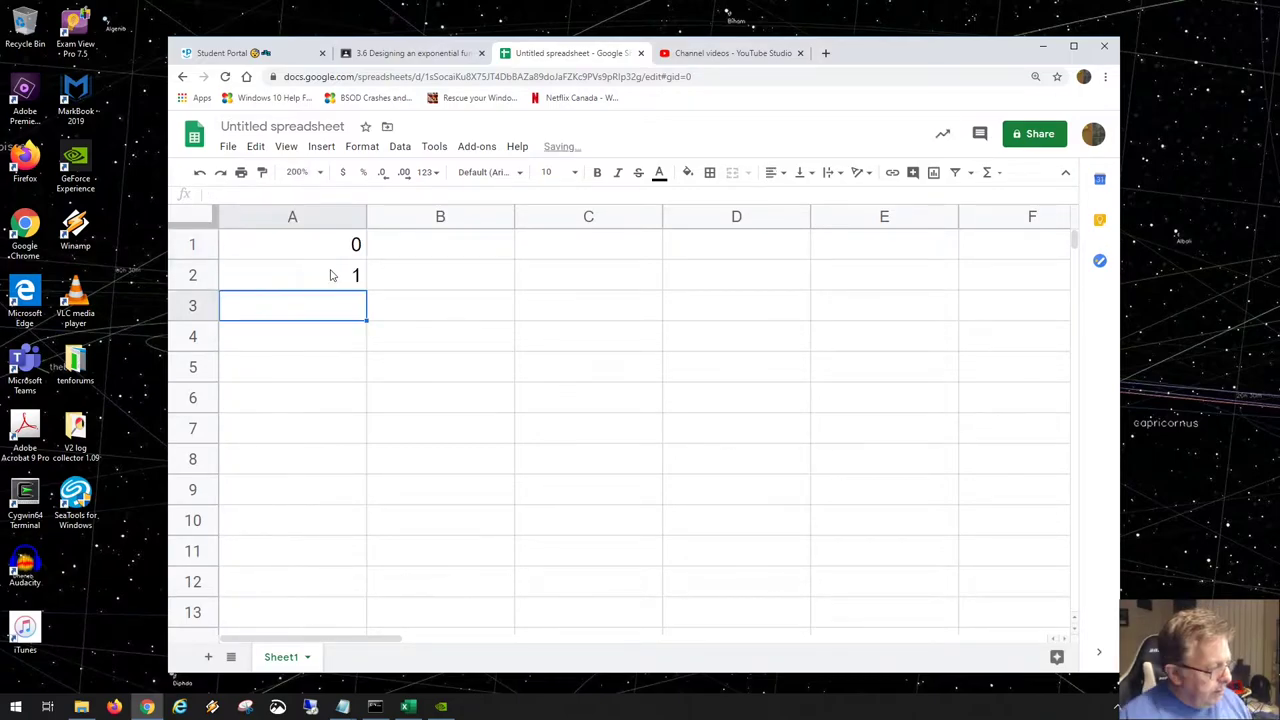
pyautogui.write('2')
pyautogui.press('Return')
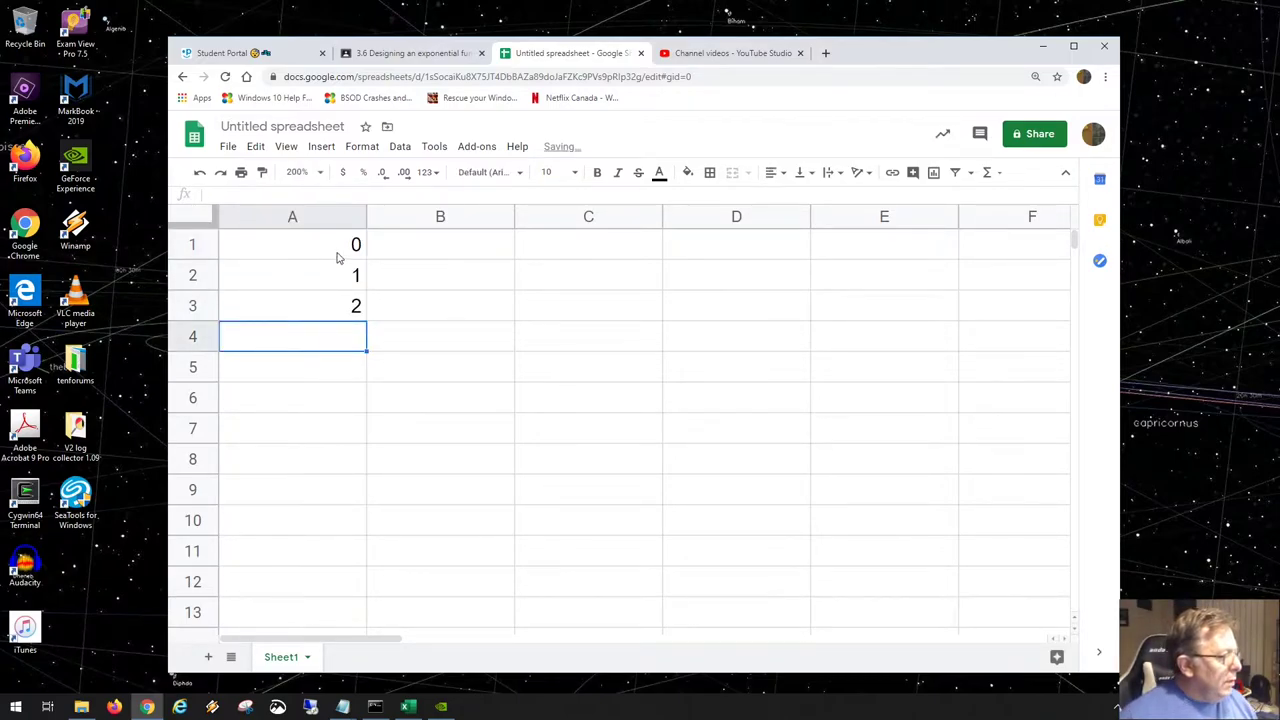
# Extend the x series down to 10 in A11, then begin B1's formula with =3^.
pyautogui.moveTo(337, 251); pyautogui.dragTo(372, 318)
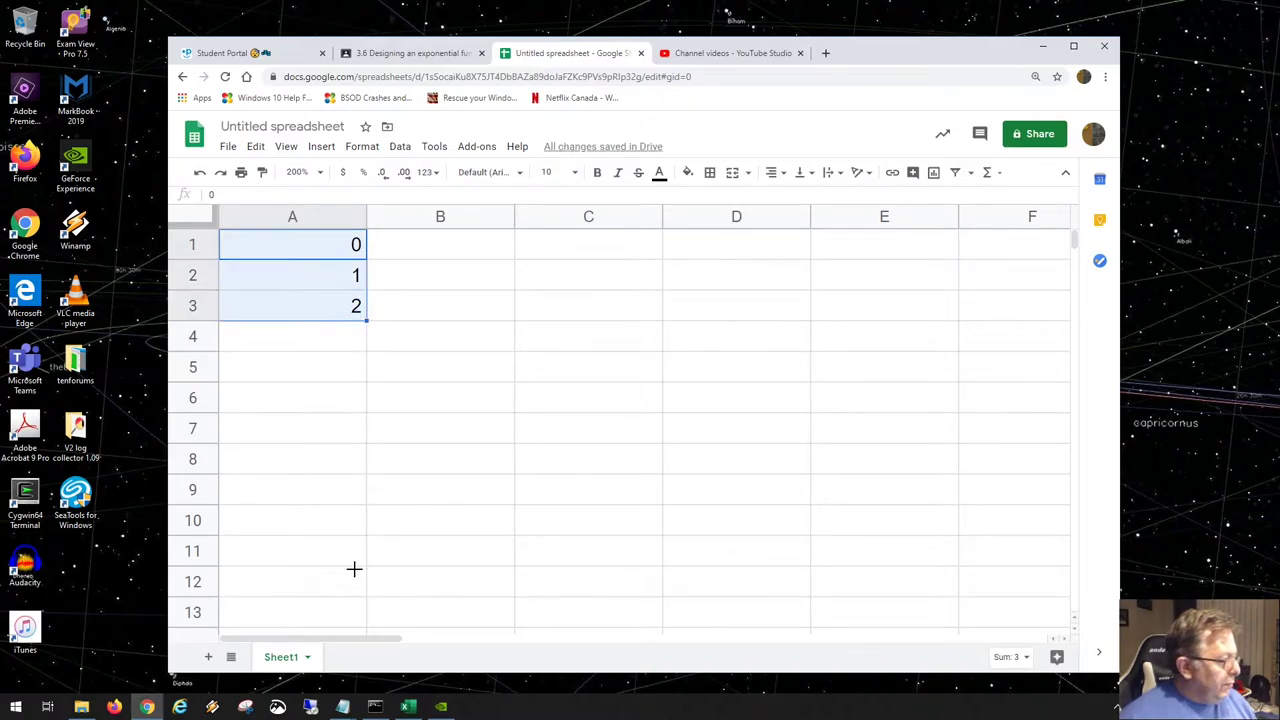
pyautogui.moveTo(354, 569); pyautogui.dragTo(359, 566)
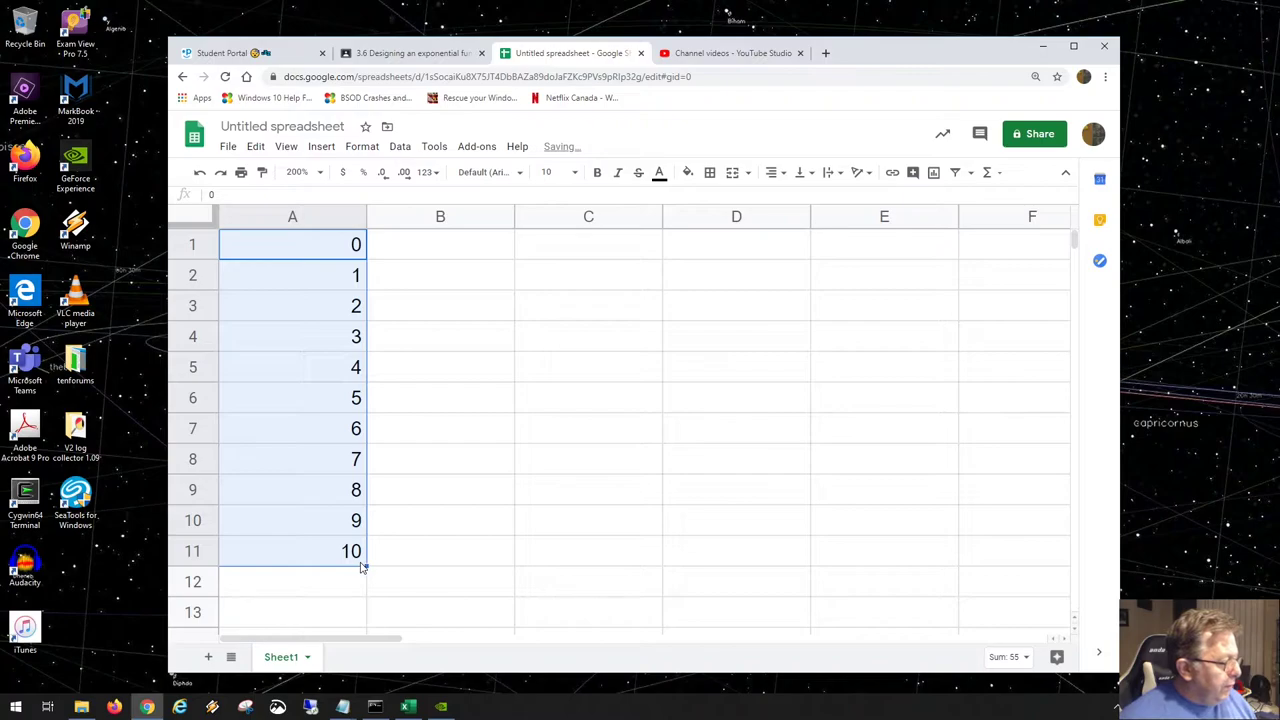
pyautogui.click(454, 250)
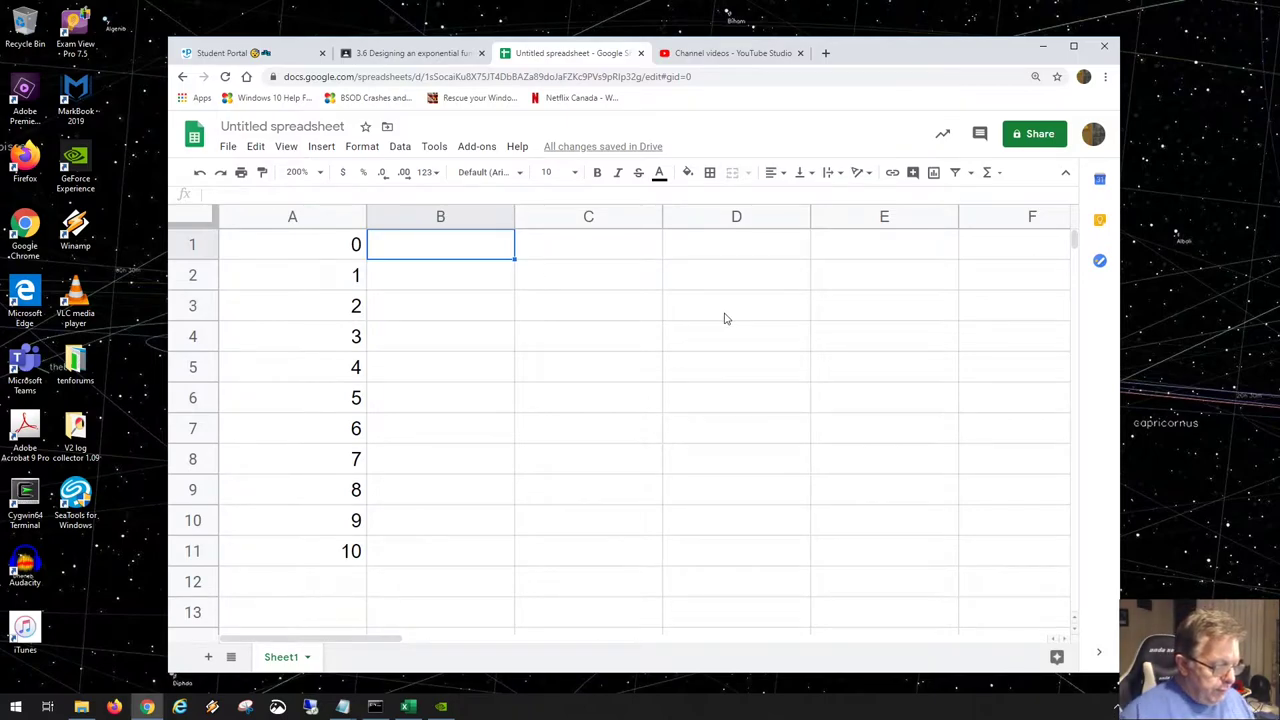
pyautogui.write('=')
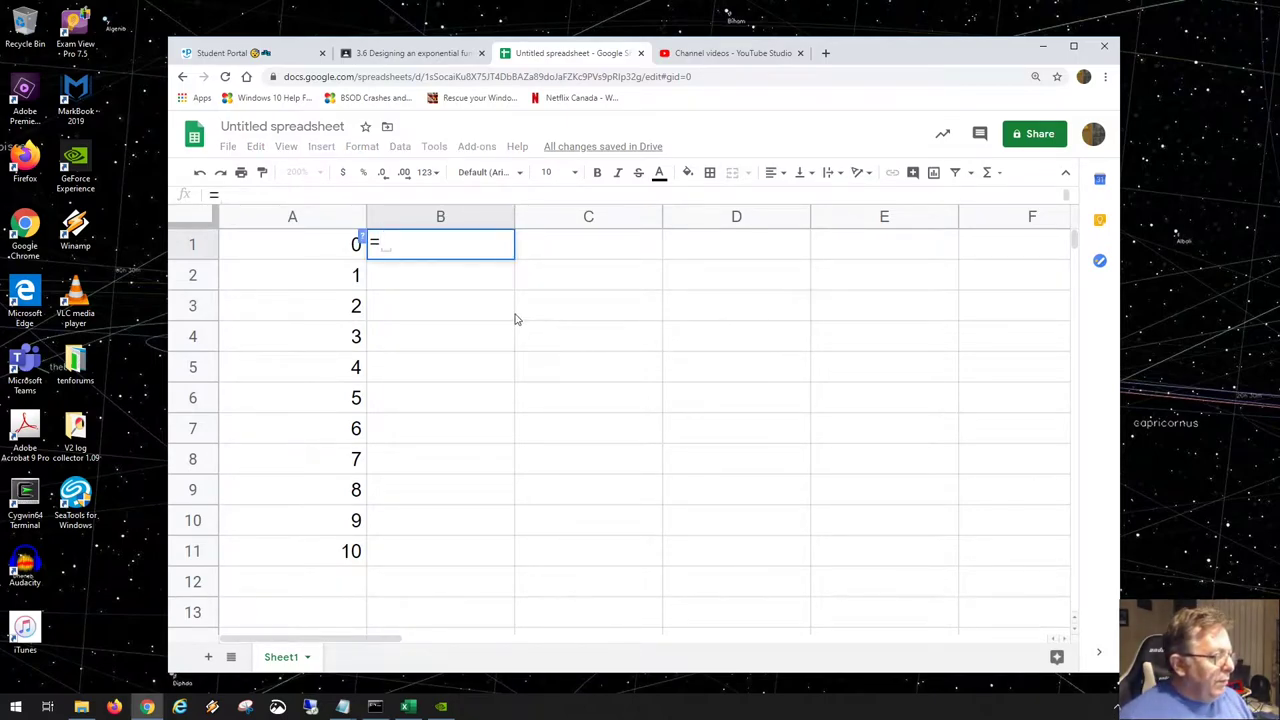
pyautogui.write('3')
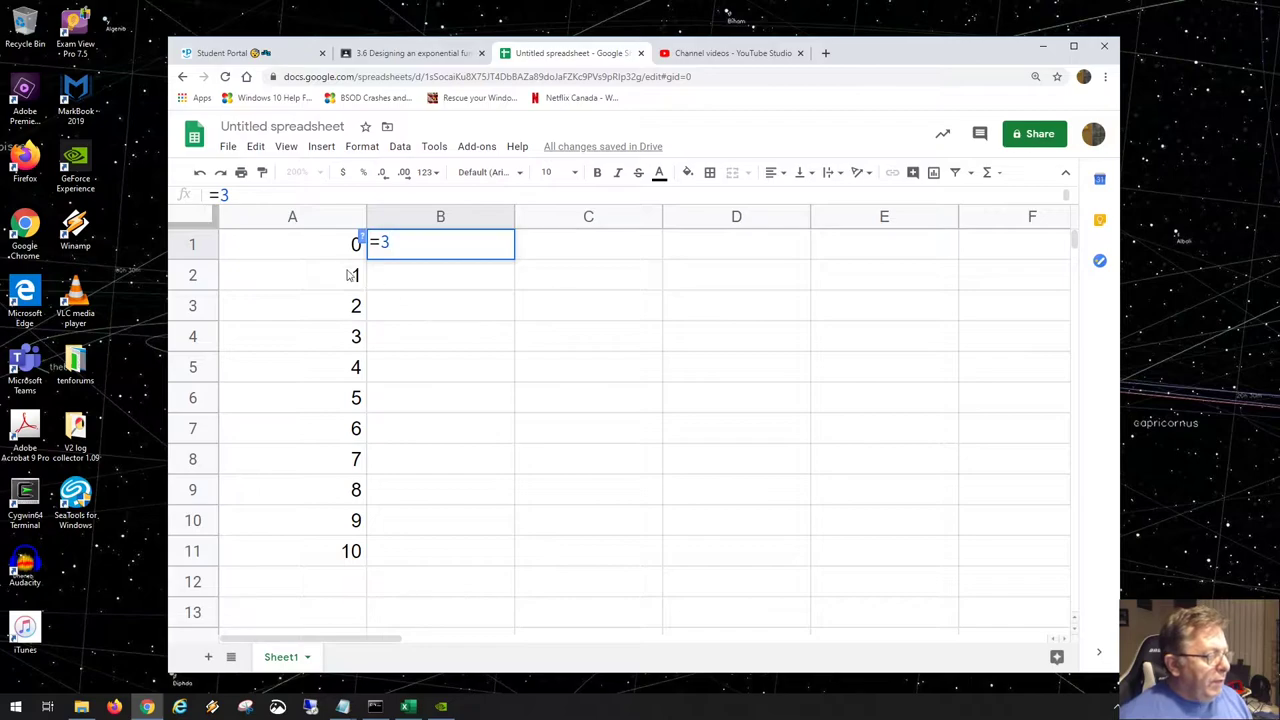
pyautogui.write('^')
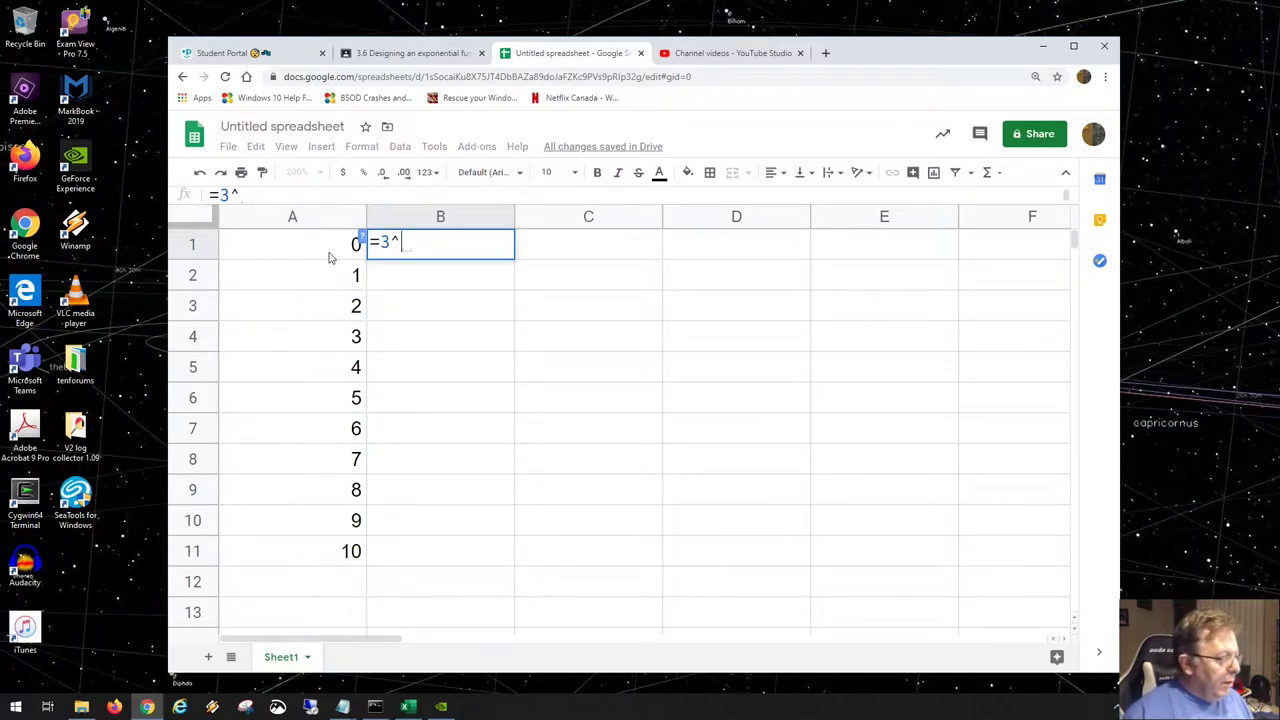
# Complete B1 as =3^A1, then test it by replacing A1 with 0.
pyautogui.click(334, 257)
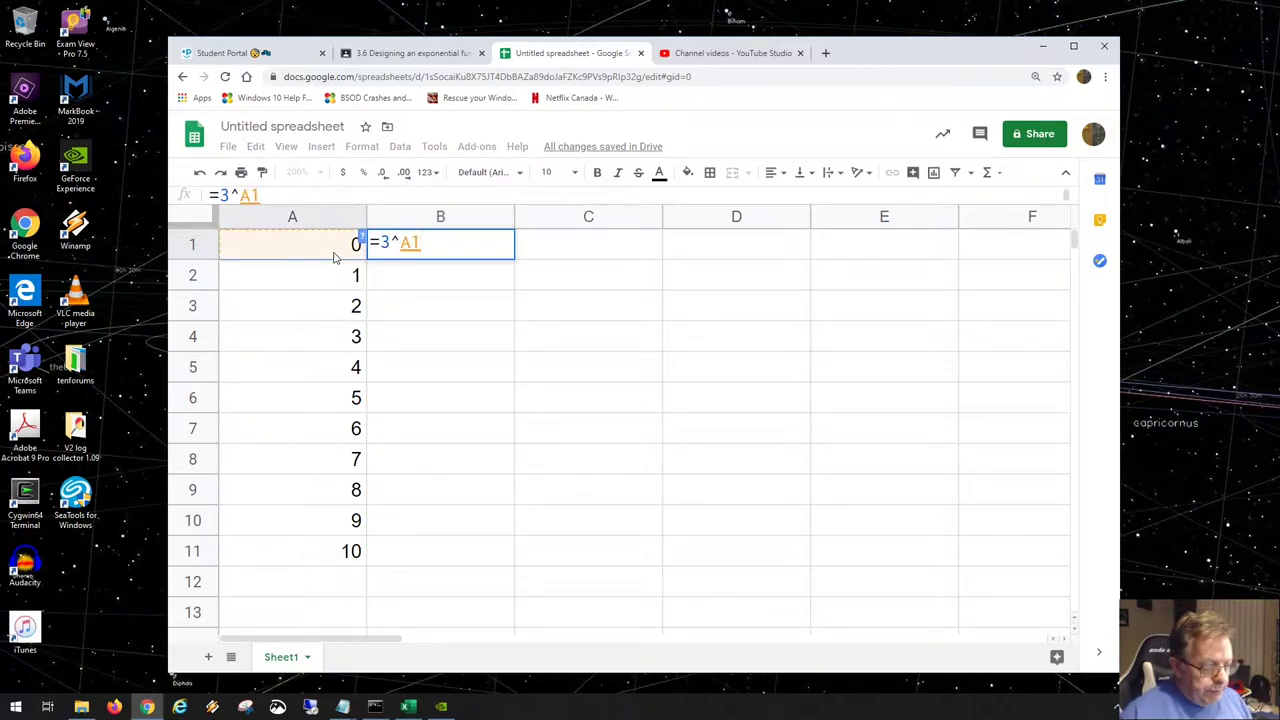
pyautogui.press('Return')
pyautogui.doubleClick(474, 256)
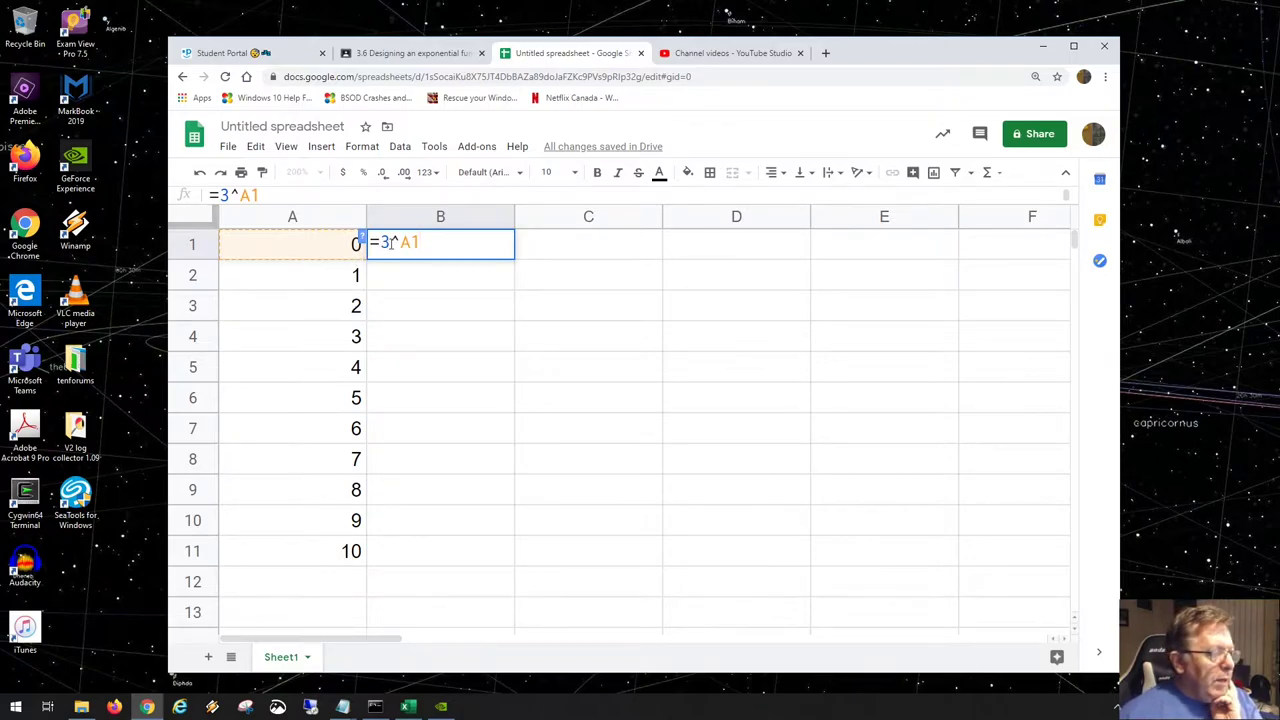
pyautogui.moveTo(396, 241); pyautogui.dragTo(426, 243)
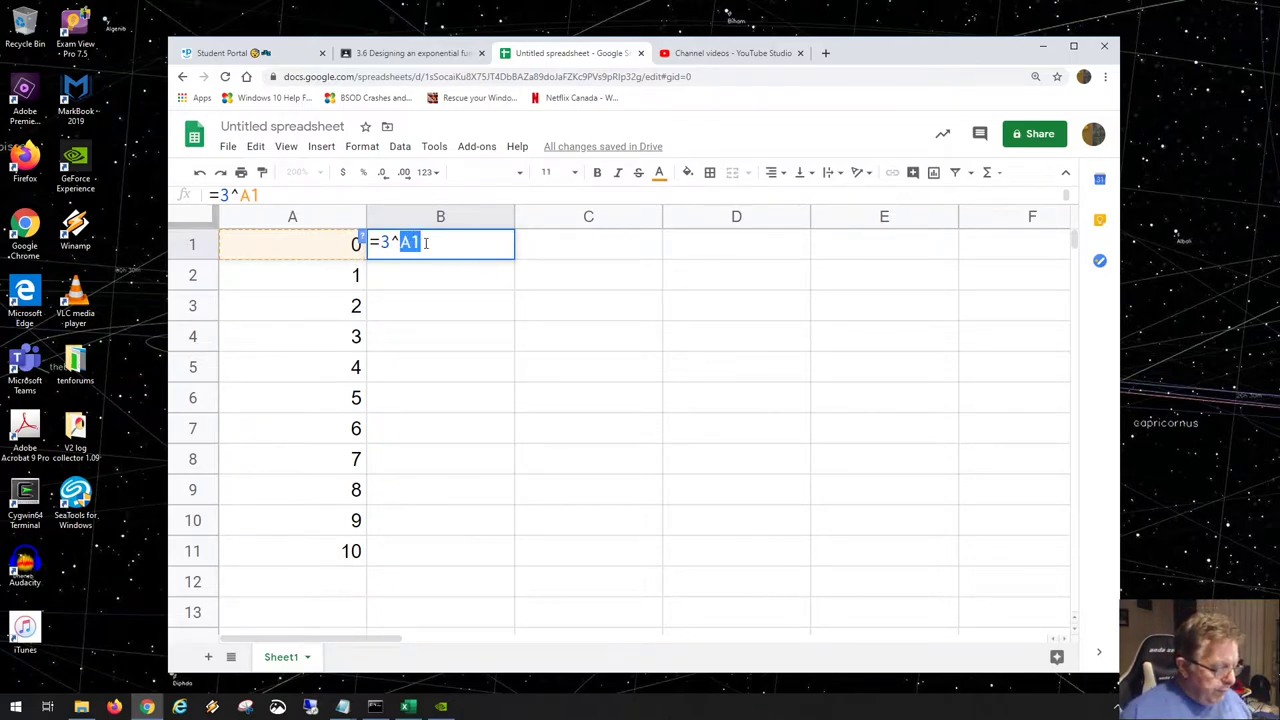
pyautogui.write('0')
pyautogui.press('Return')
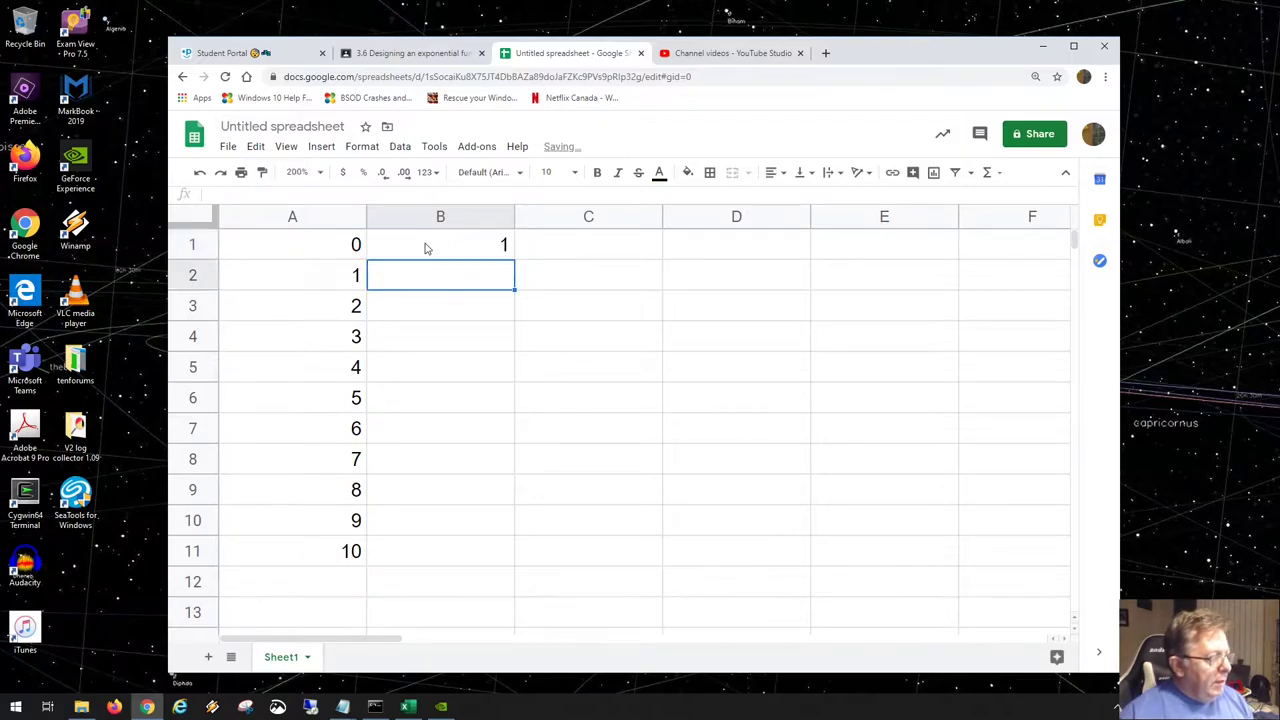
# Restore B1's formula to =3^A1 so it shows 1.
pyautogui.doubleClick(425, 245)
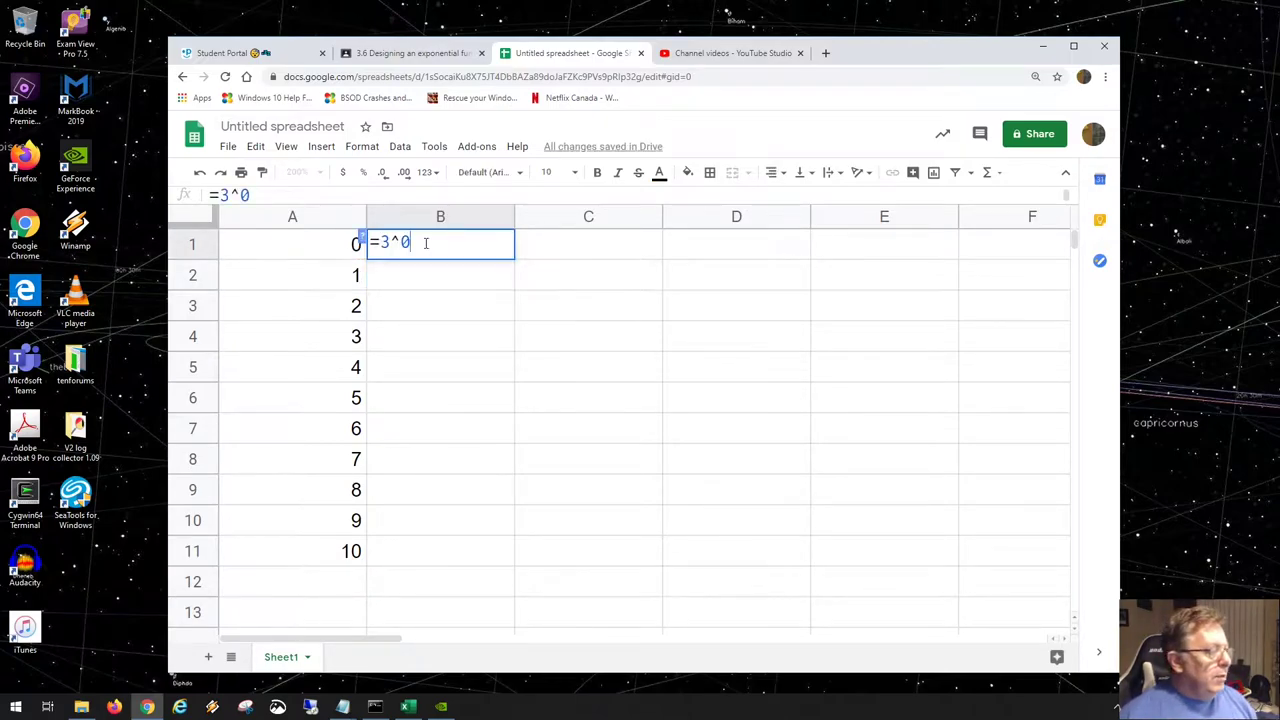
pyautogui.press('BackSpace')
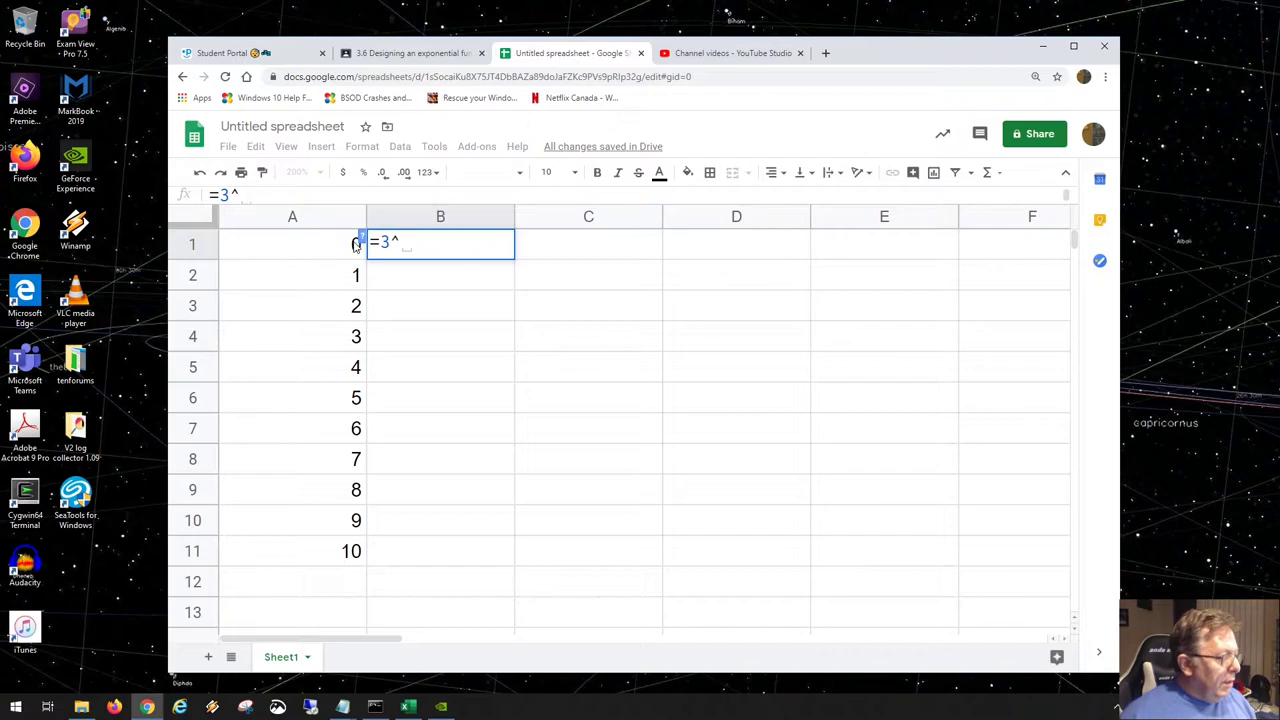
pyautogui.click(355, 246)
pyautogui.press('Return')
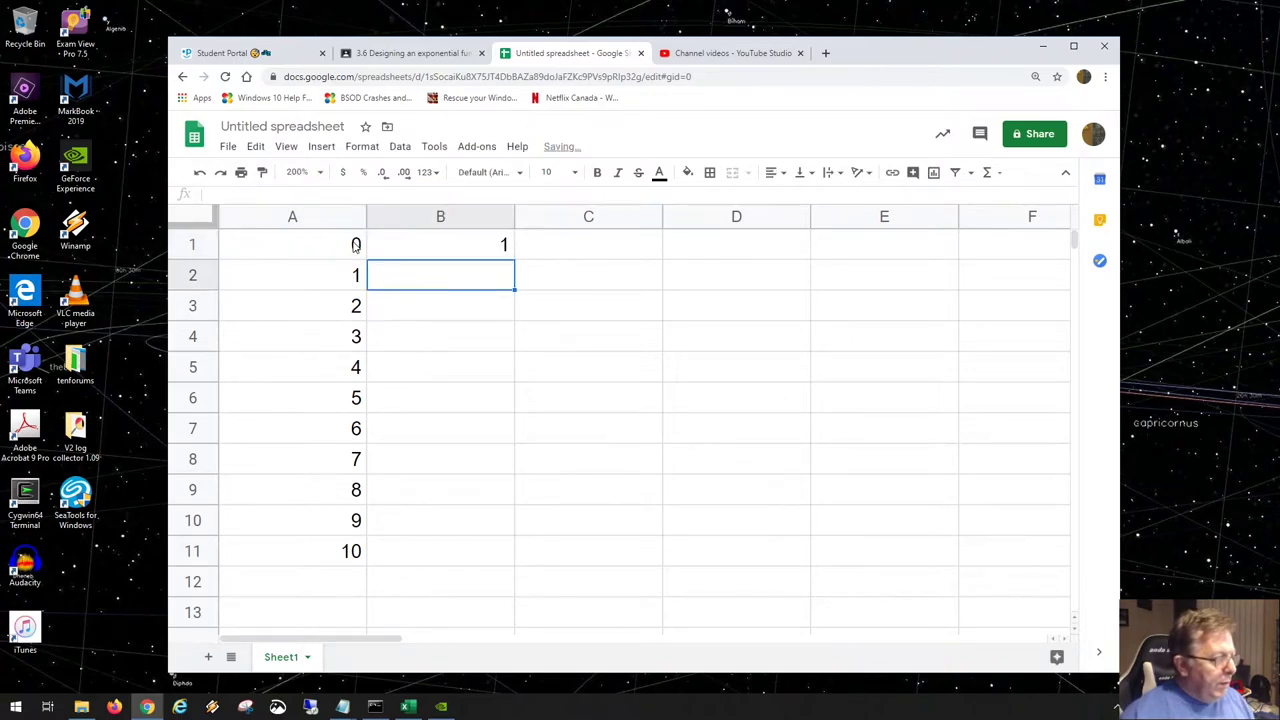
pyautogui.click(446, 253)
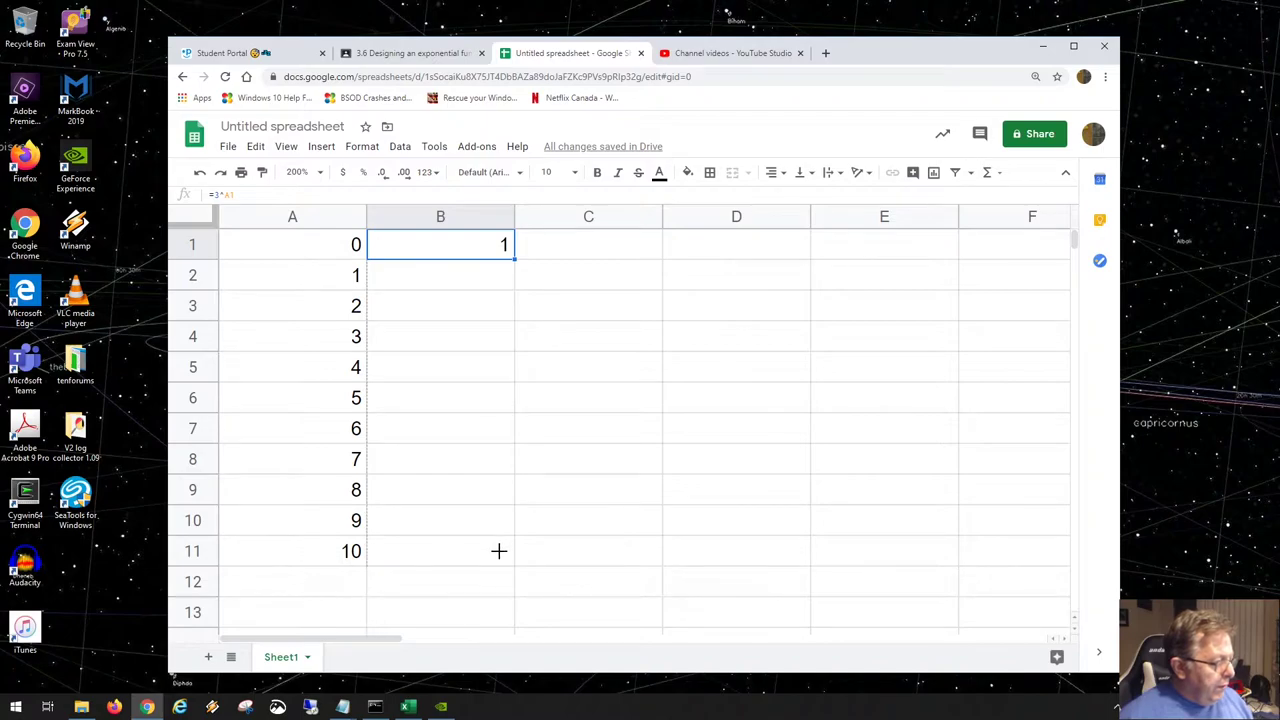
# Copy B1's formula down to B11 and check the formulas in B4, B5, B6 and B11.
pyautogui.moveTo(498, 554); pyautogui.dragTo(498, 555)
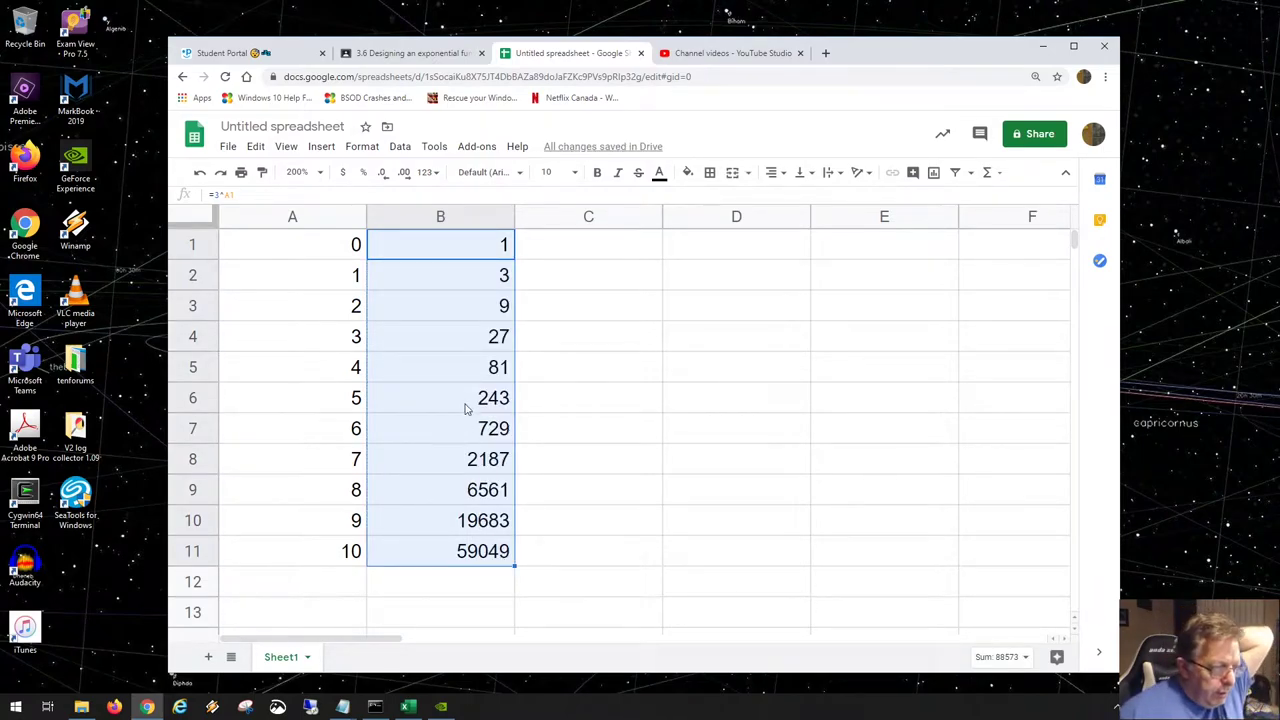
pyautogui.click(467, 343)
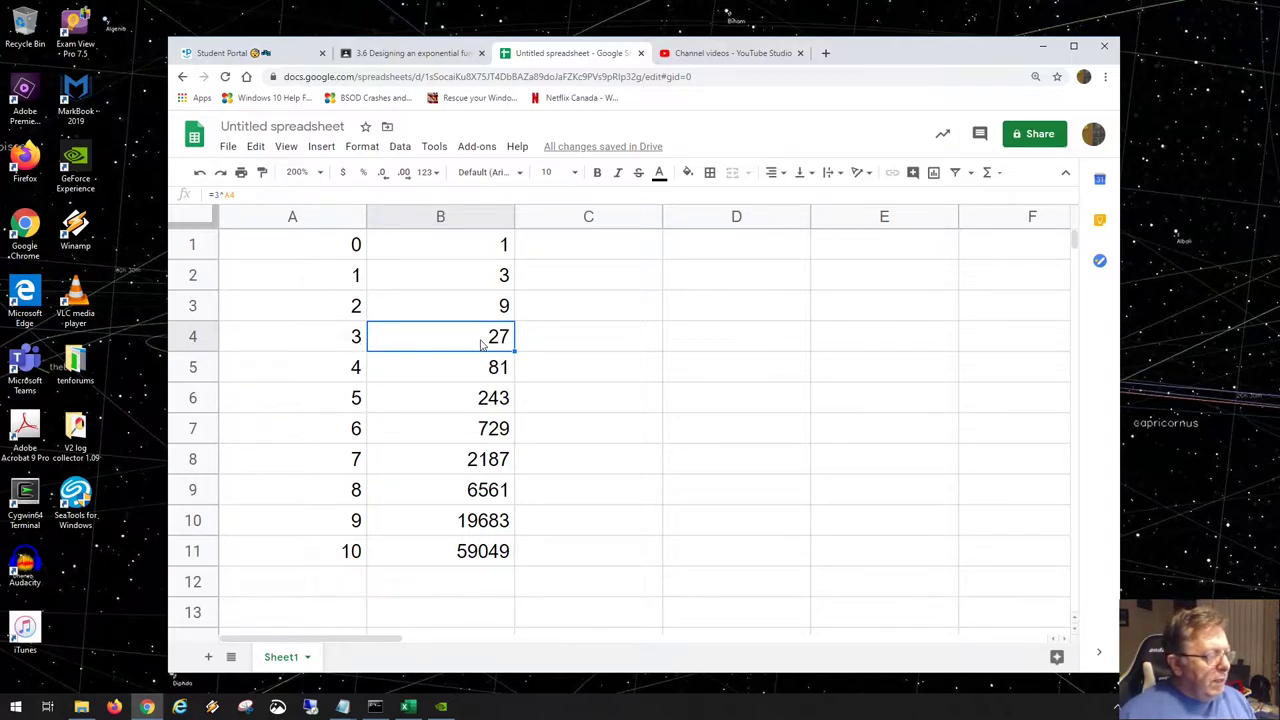
pyautogui.click(485, 373)
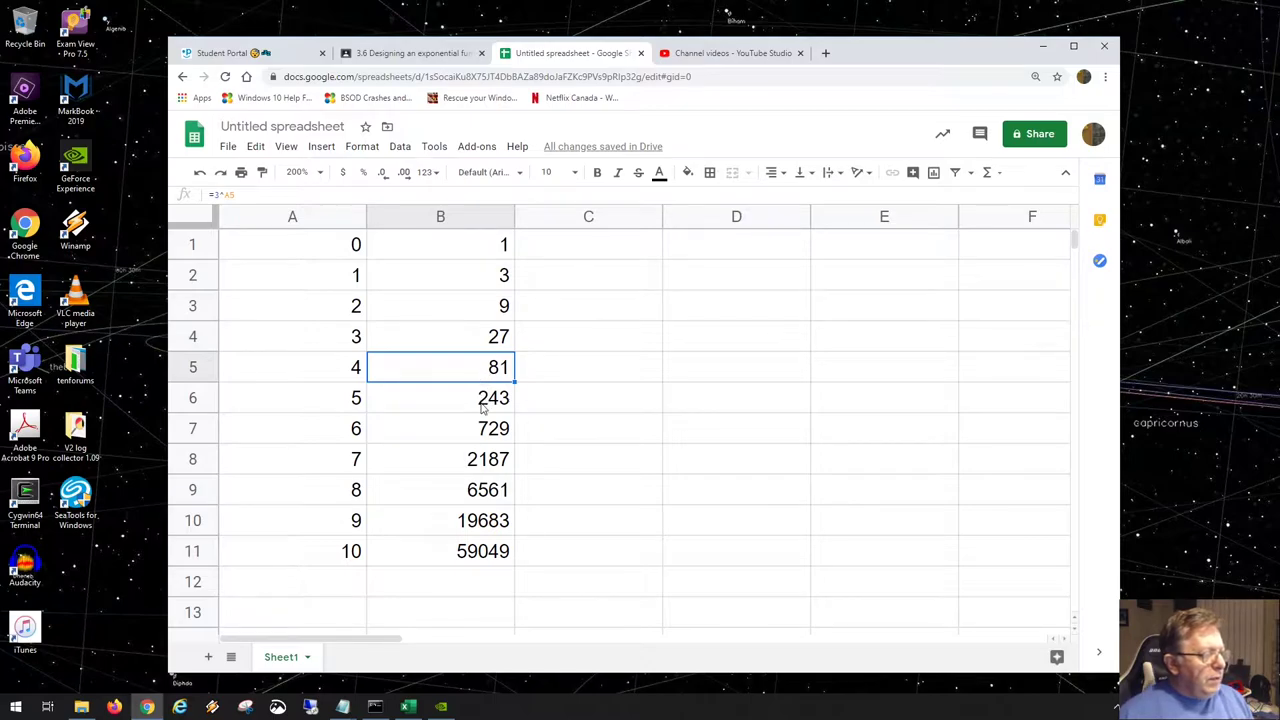
pyautogui.click(482, 405)
pyautogui.click(354, 401)
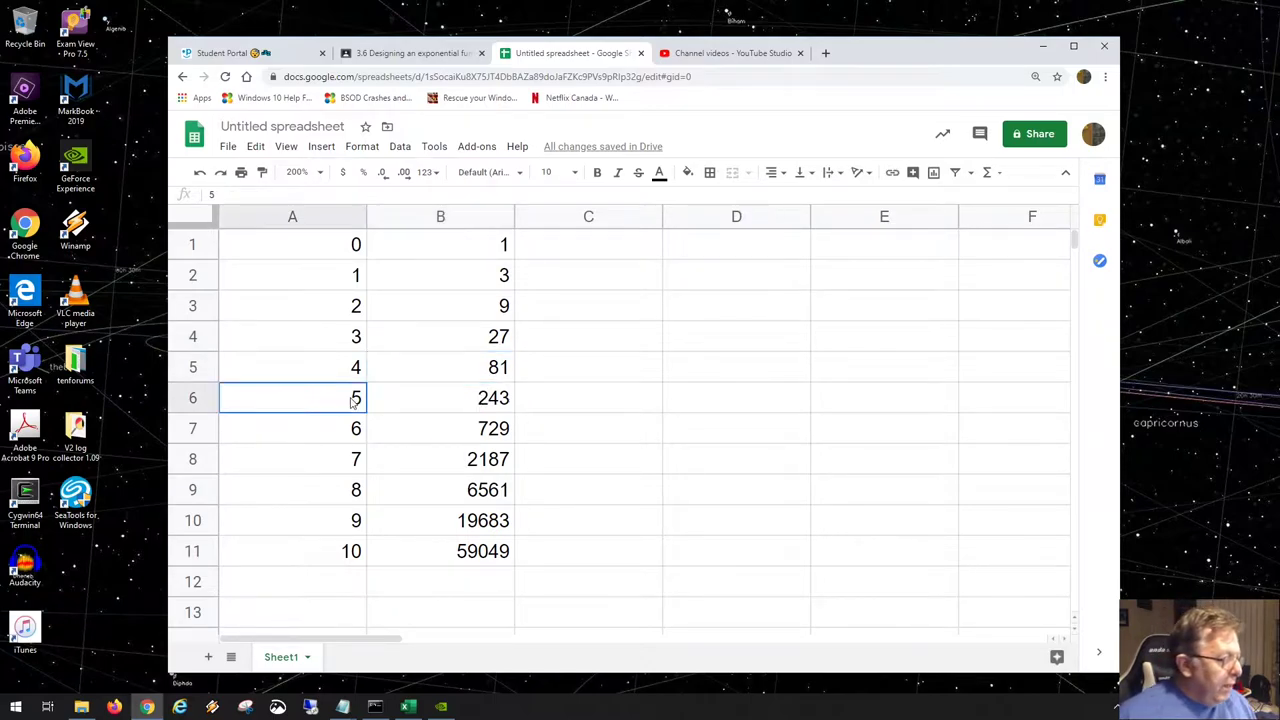
pyautogui.click(438, 407)
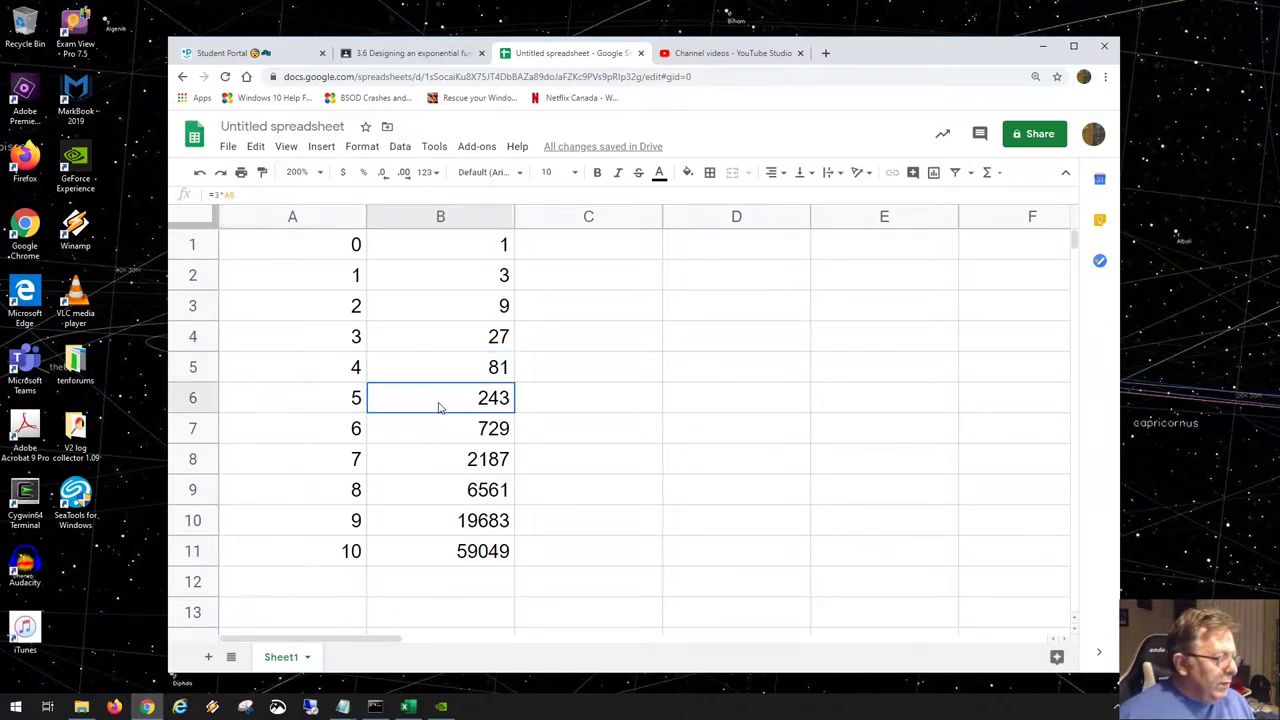
pyautogui.click(334, 560)
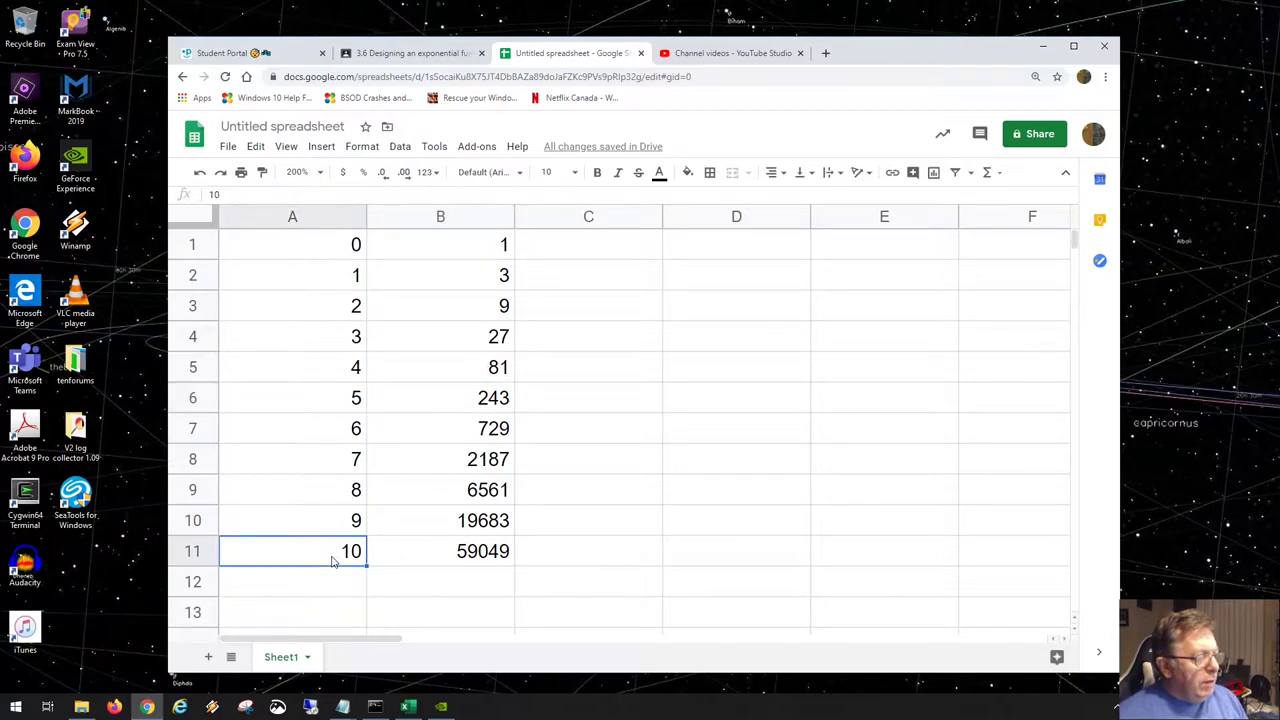
pyautogui.click(428, 552)
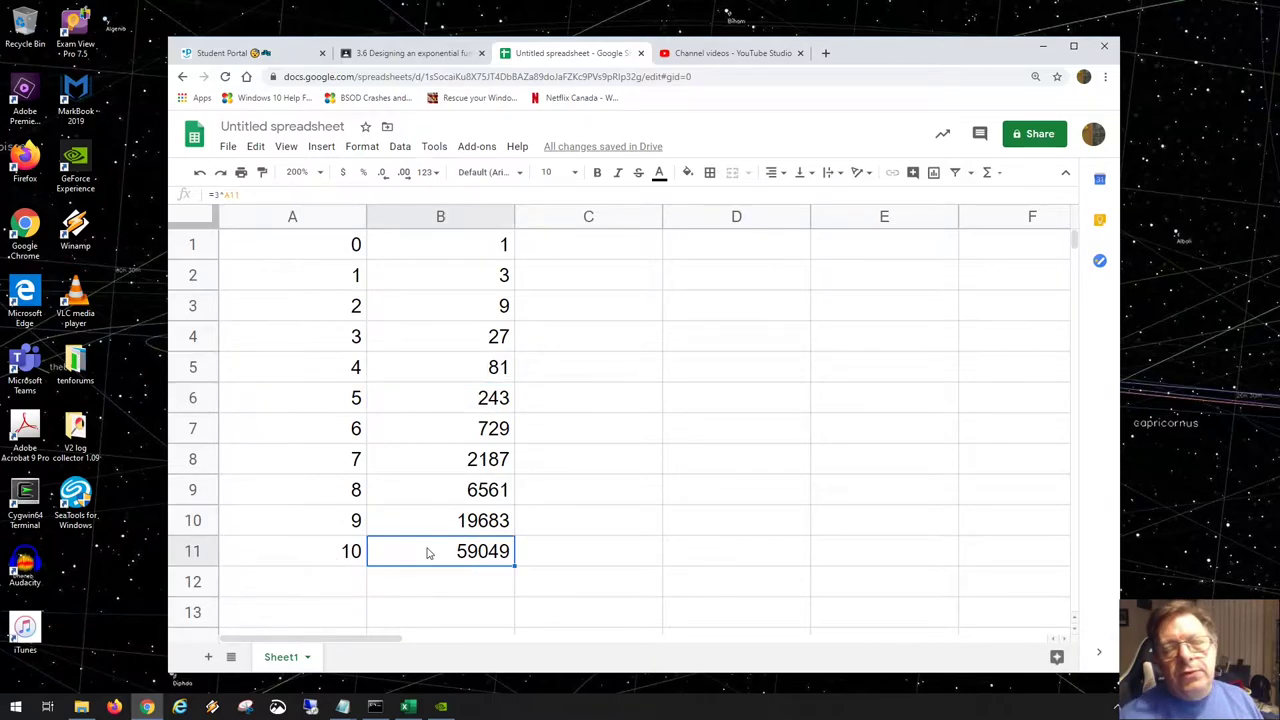
pyautogui.click(597, 278)
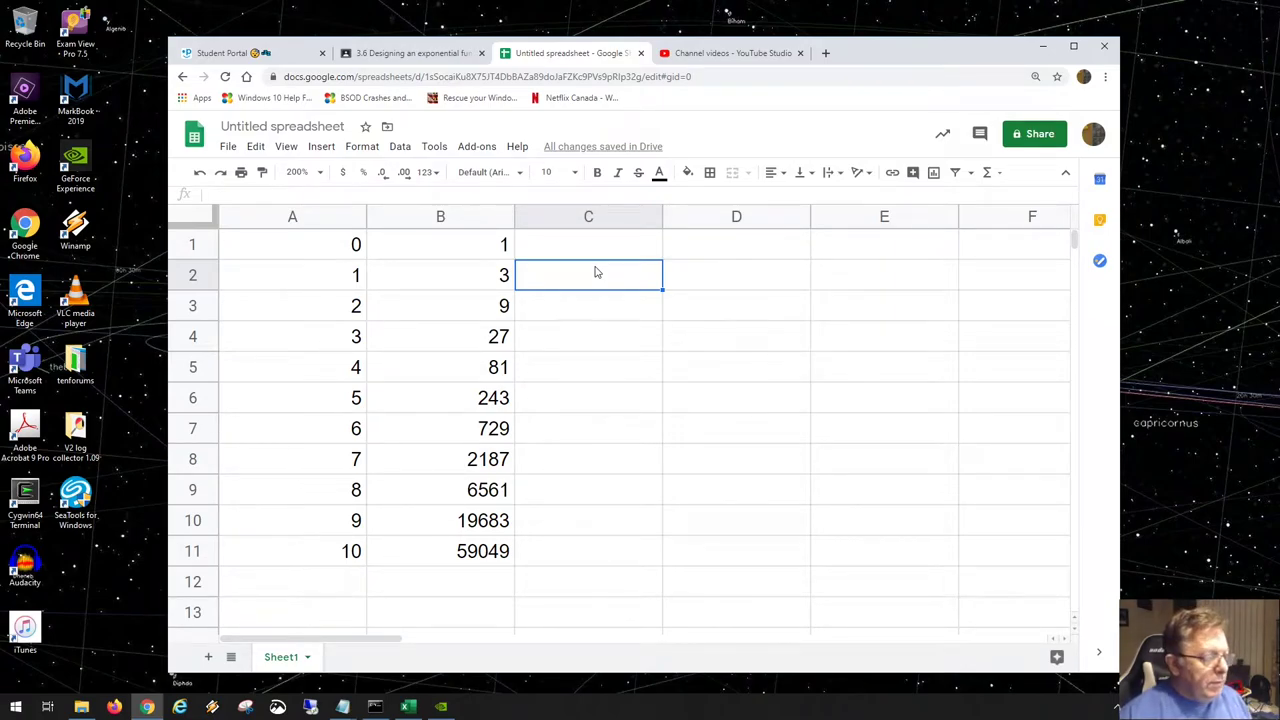
# Enter the difference formula =B2-B1 in C2.
pyautogui.write('=')
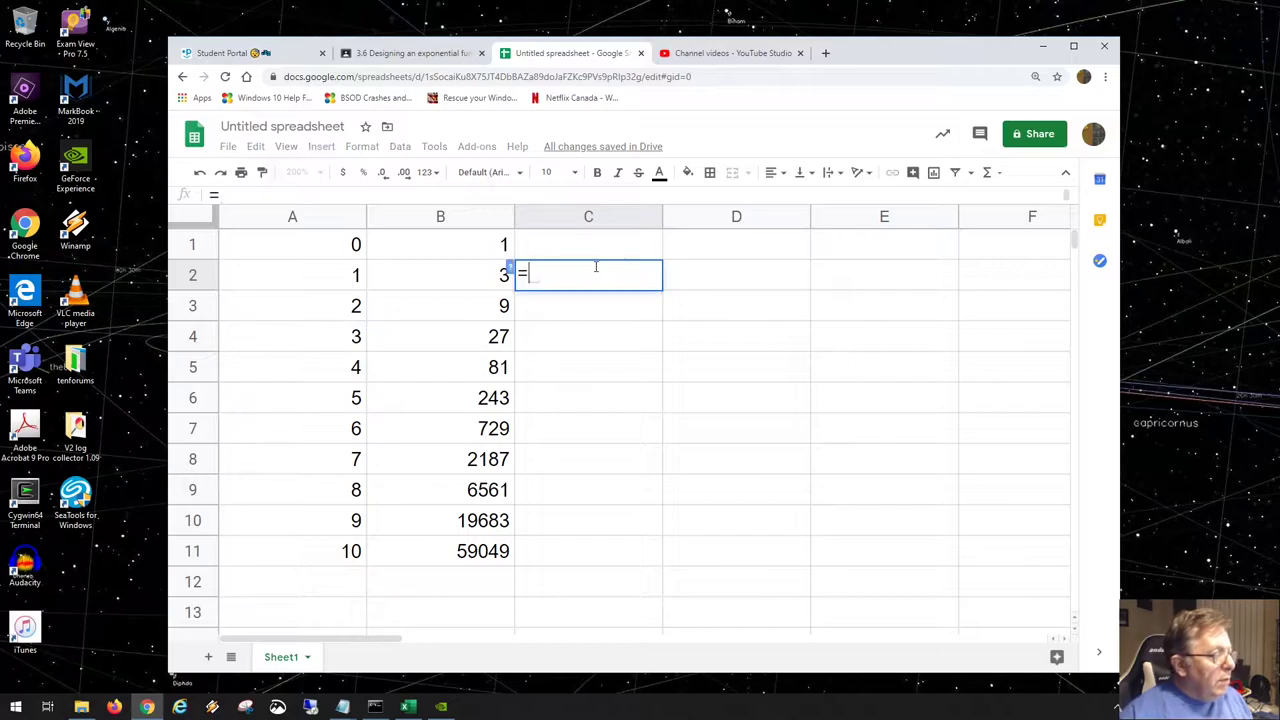
pyautogui.click(476, 278)
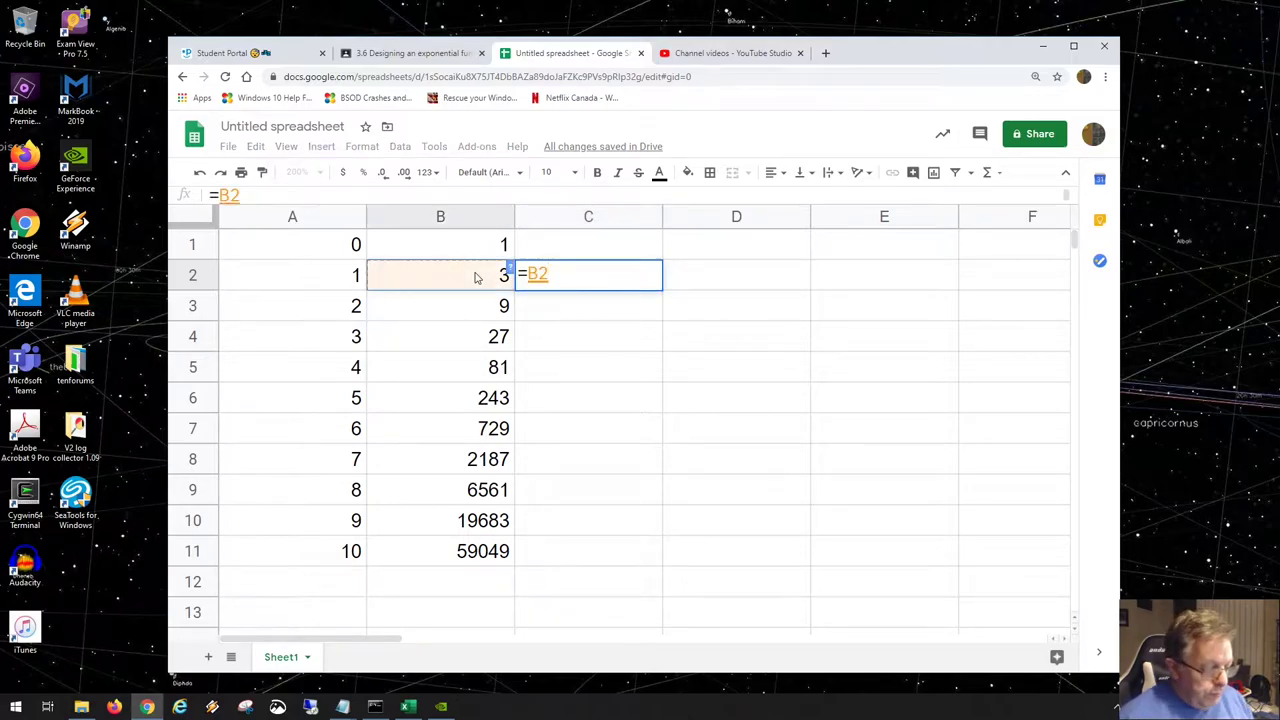
pyautogui.write('-')
pyautogui.click(470, 255)
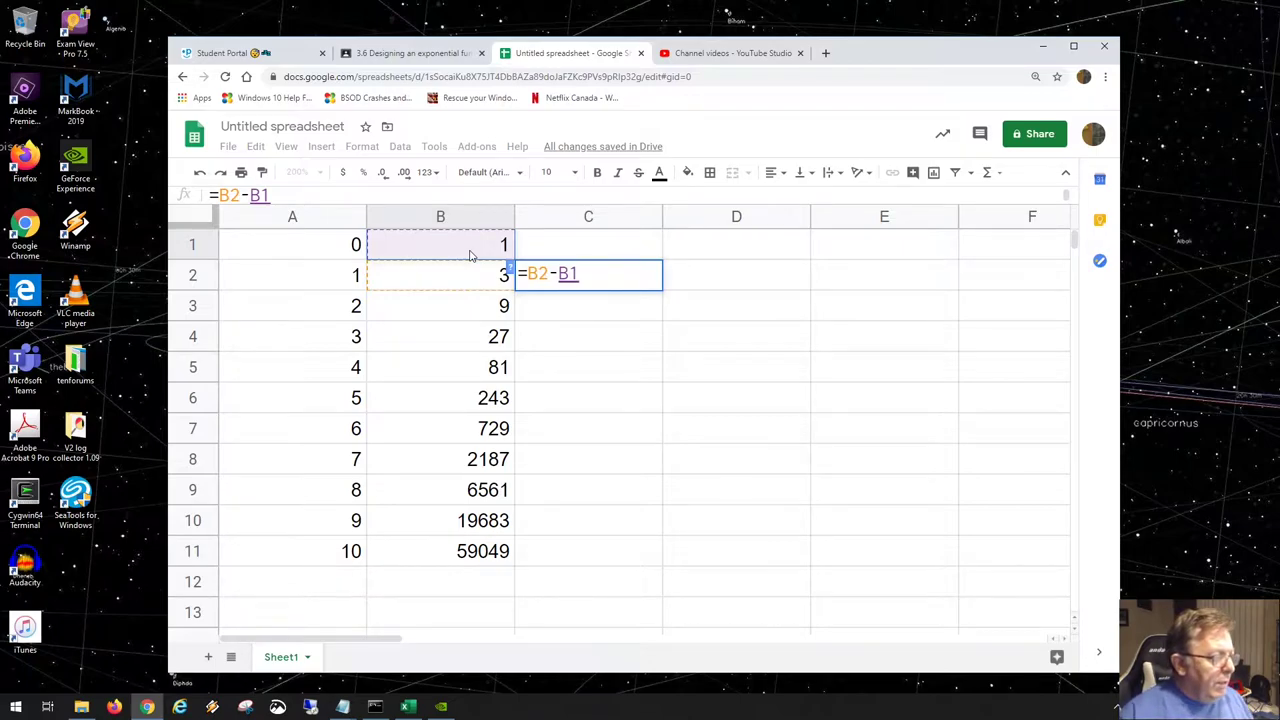
pyautogui.press('Return')
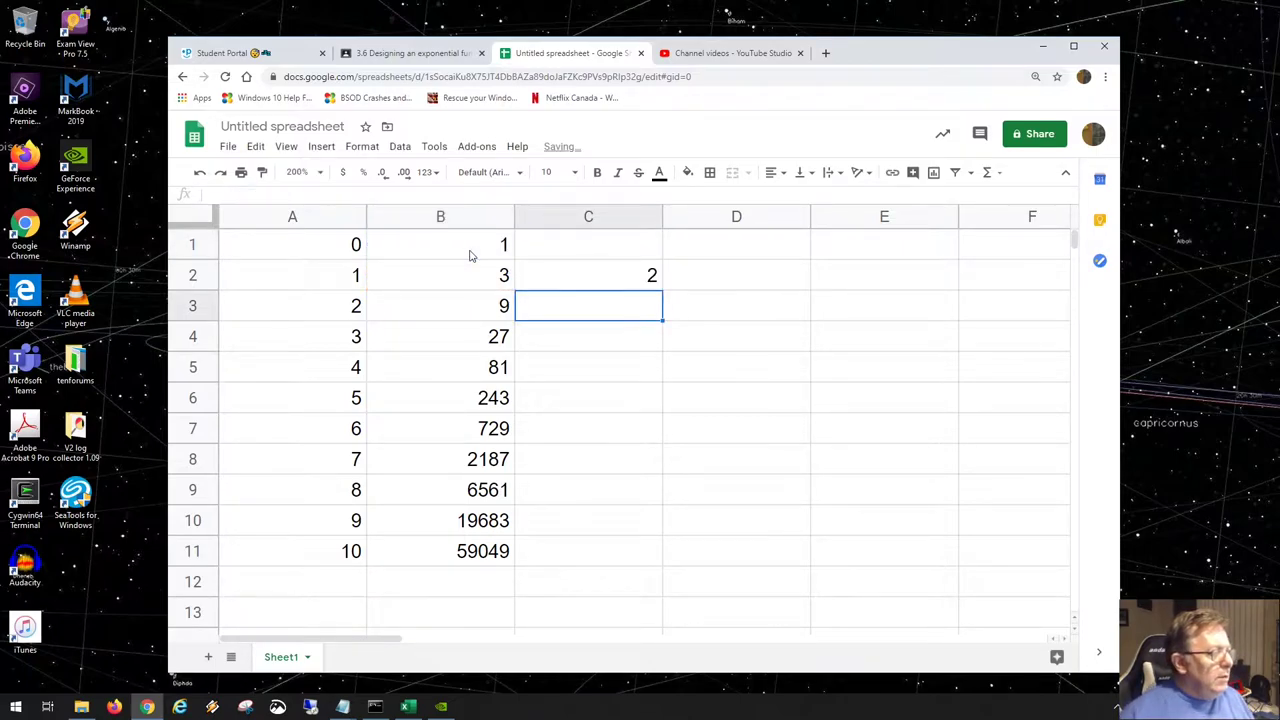
# Fill the difference formula from C2 down to C11, giving 2 through 39366.
pyautogui.click(560, 284)
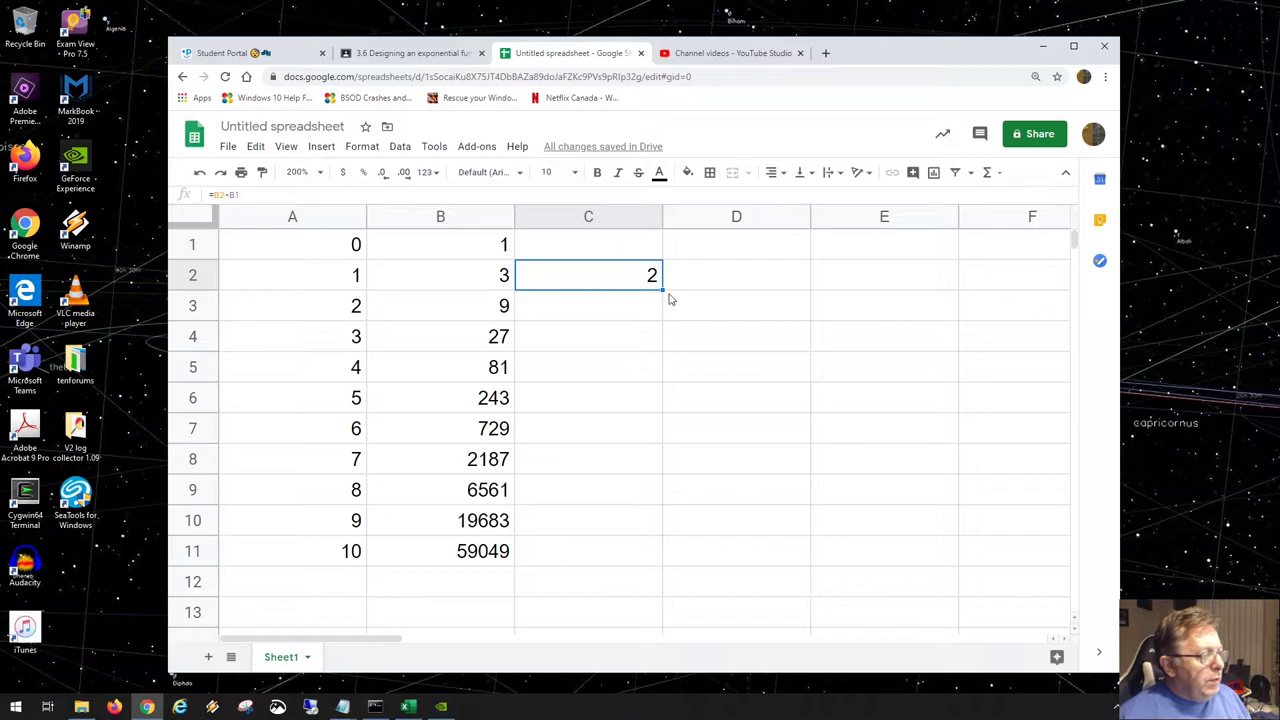
pyautogui.moveTo(663, 306); pyautogui.dragTo(663, 320)
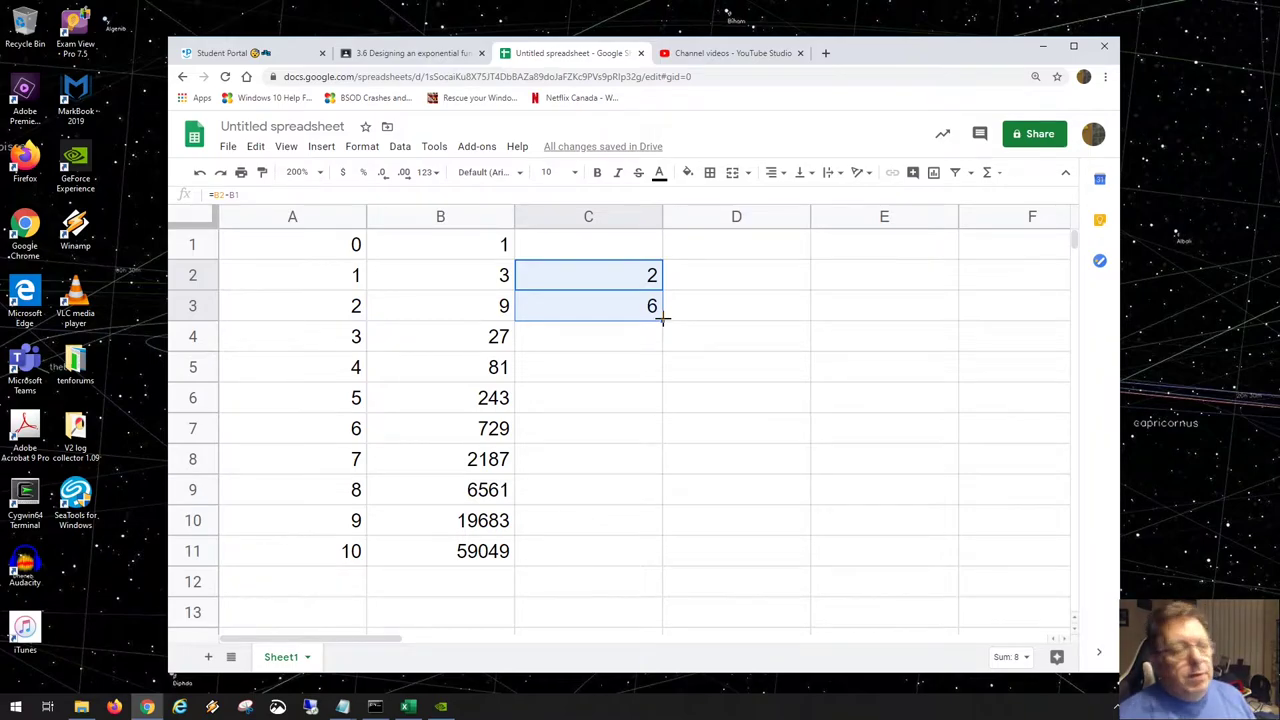
pyautogui.moveTo(660, 317); pyautogui.dragTo(666, 362)
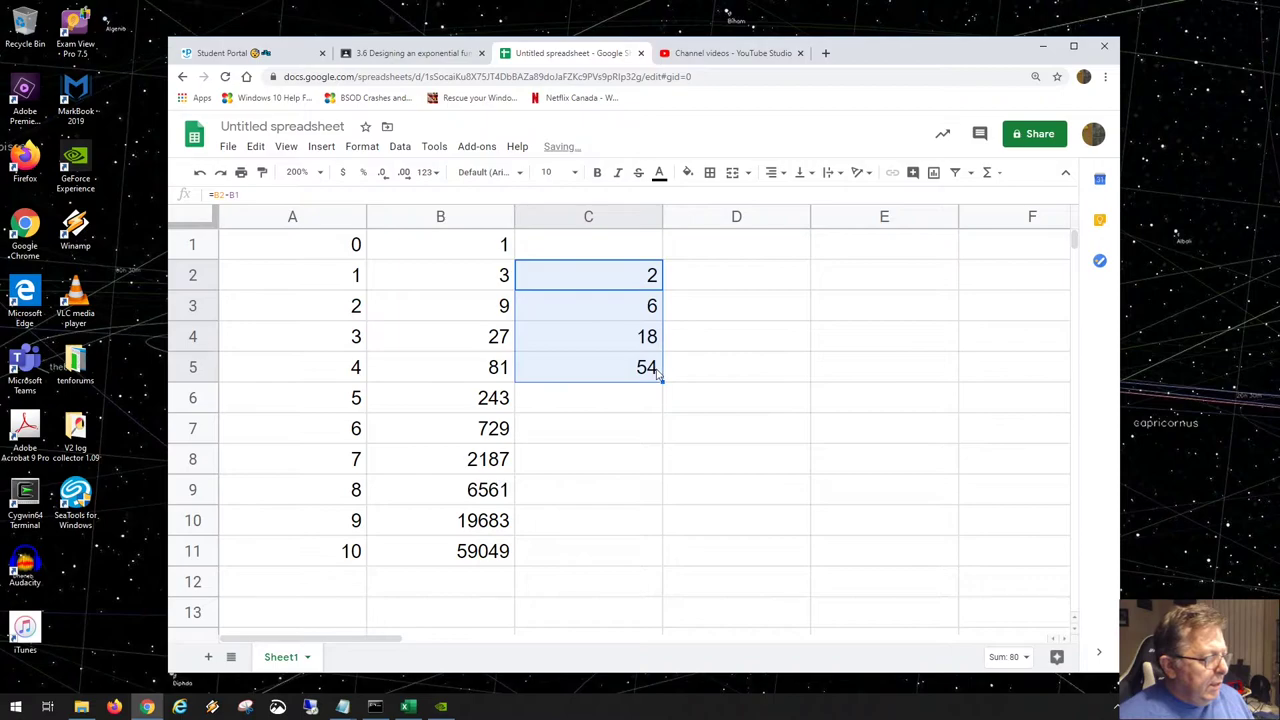
pyautogui.click(560, 368)
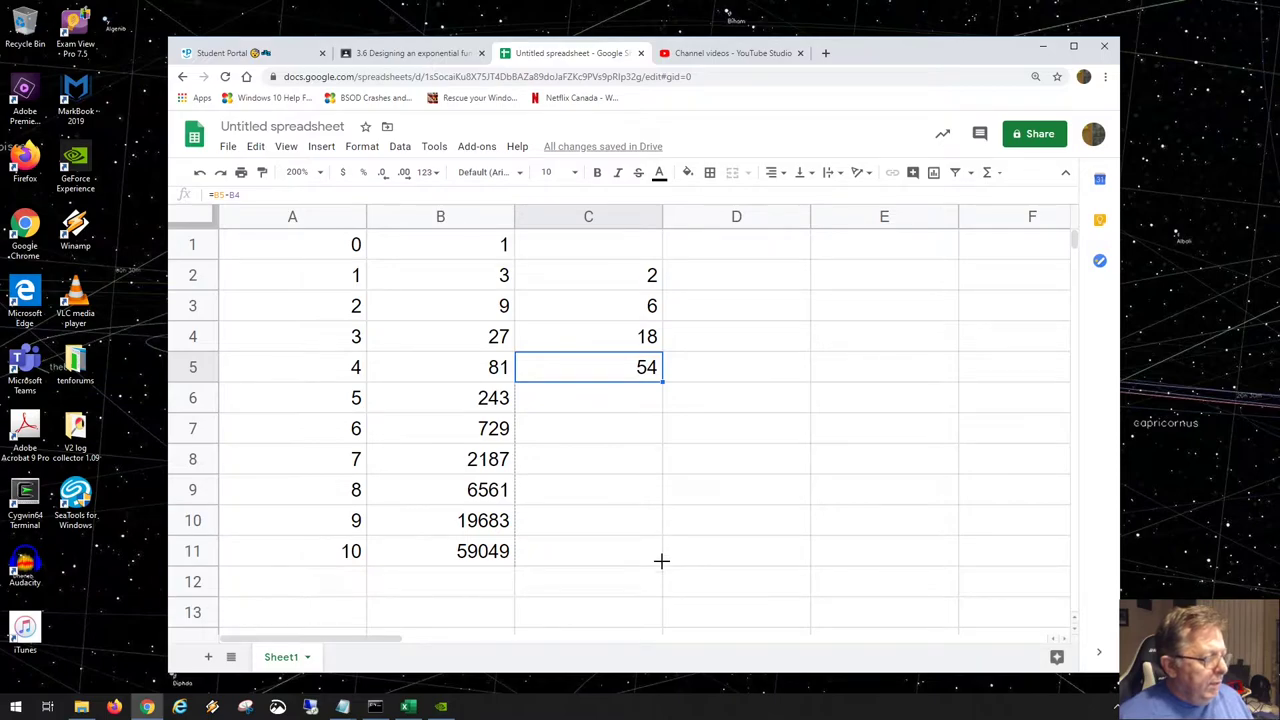
pyautogui.moveTo(662, 382); pyautogui.dragTo(661, 561)
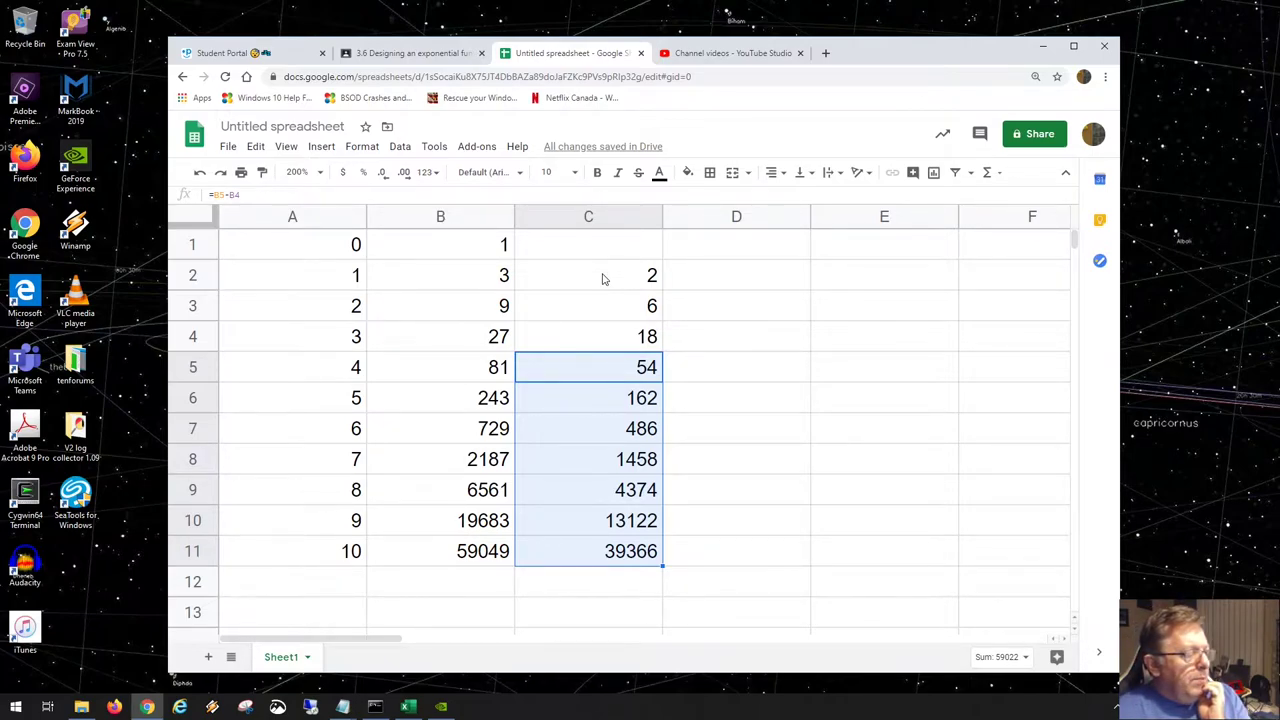
pyautogui.click(704, 284)
# Enter the halving formula =C2/2 in D2.
pyautogui.write('=')
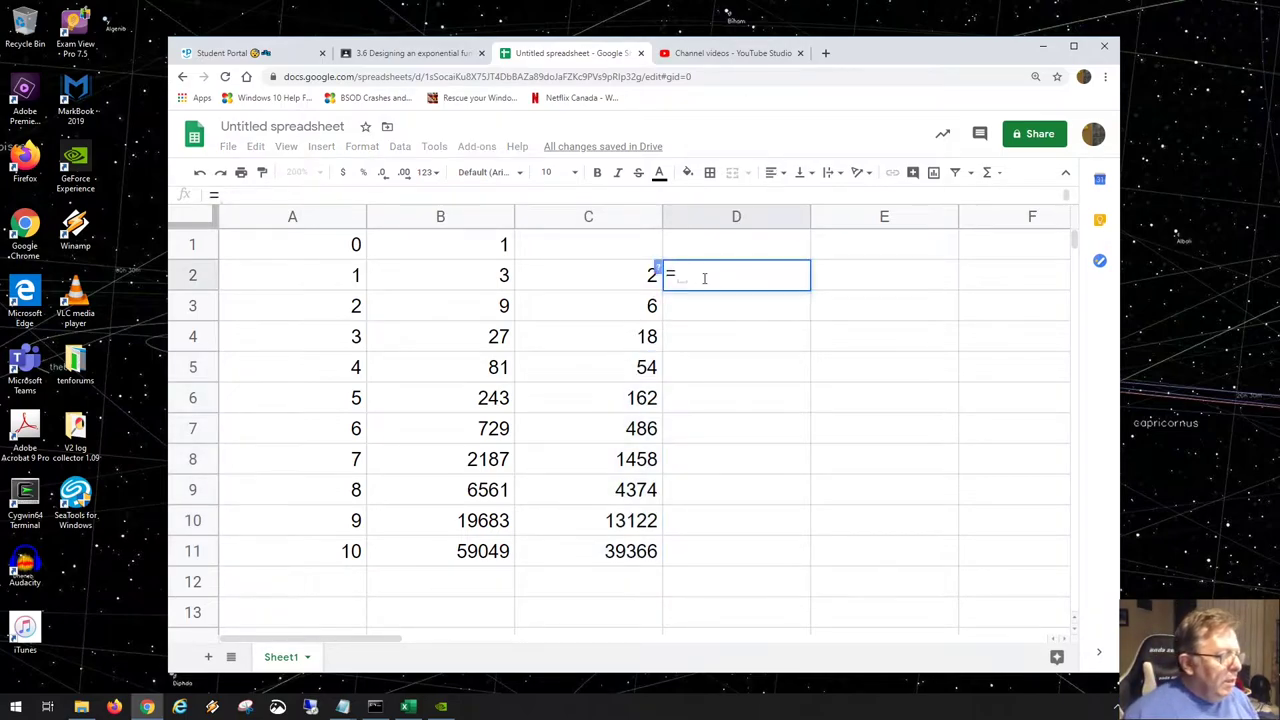
pyautogui.click(644, 287)
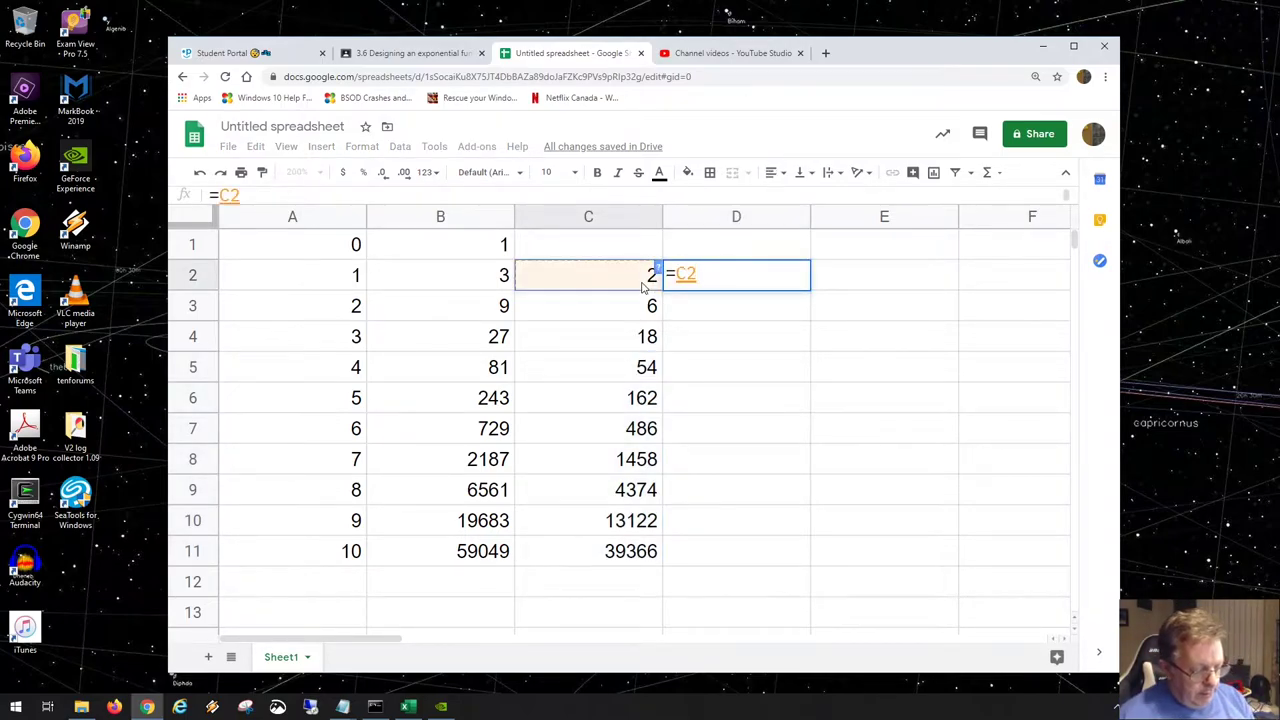
pyautogui.write('/2')
pyautogui.press('Return')
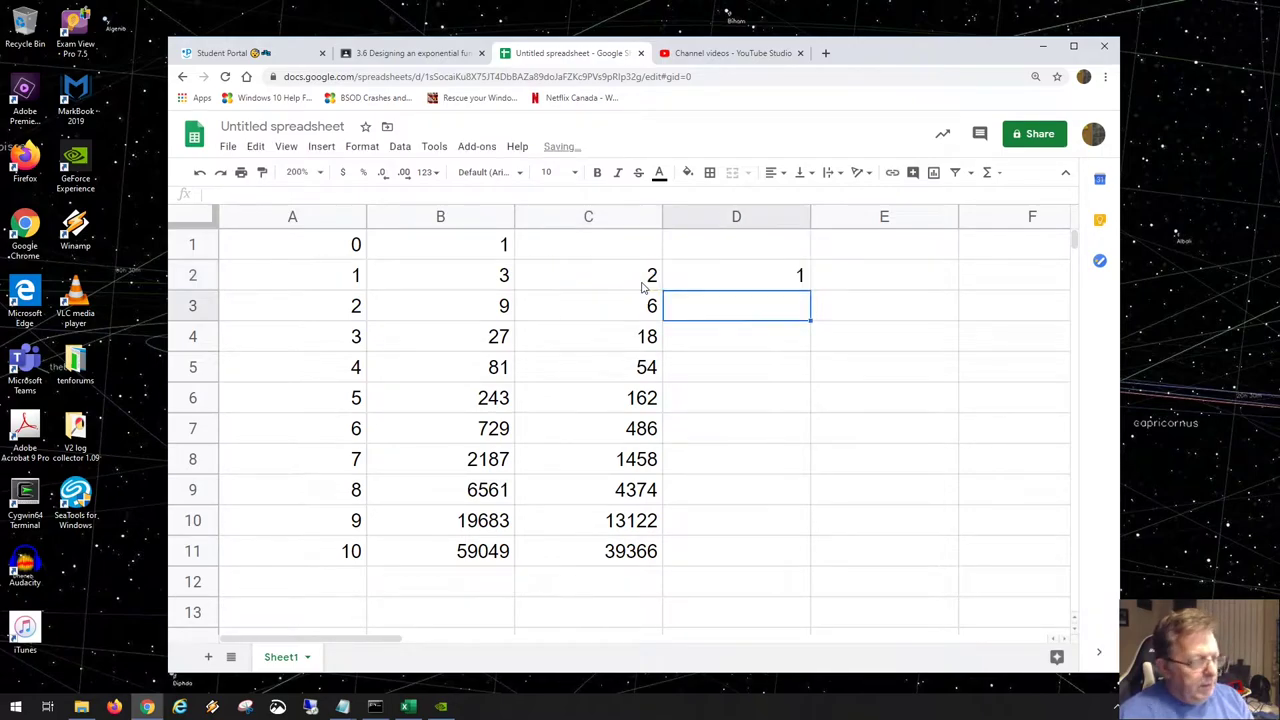
# Fill the halving formula down to D11 and select B1:B3 to compare values.
pyautogui.click(779, 285)
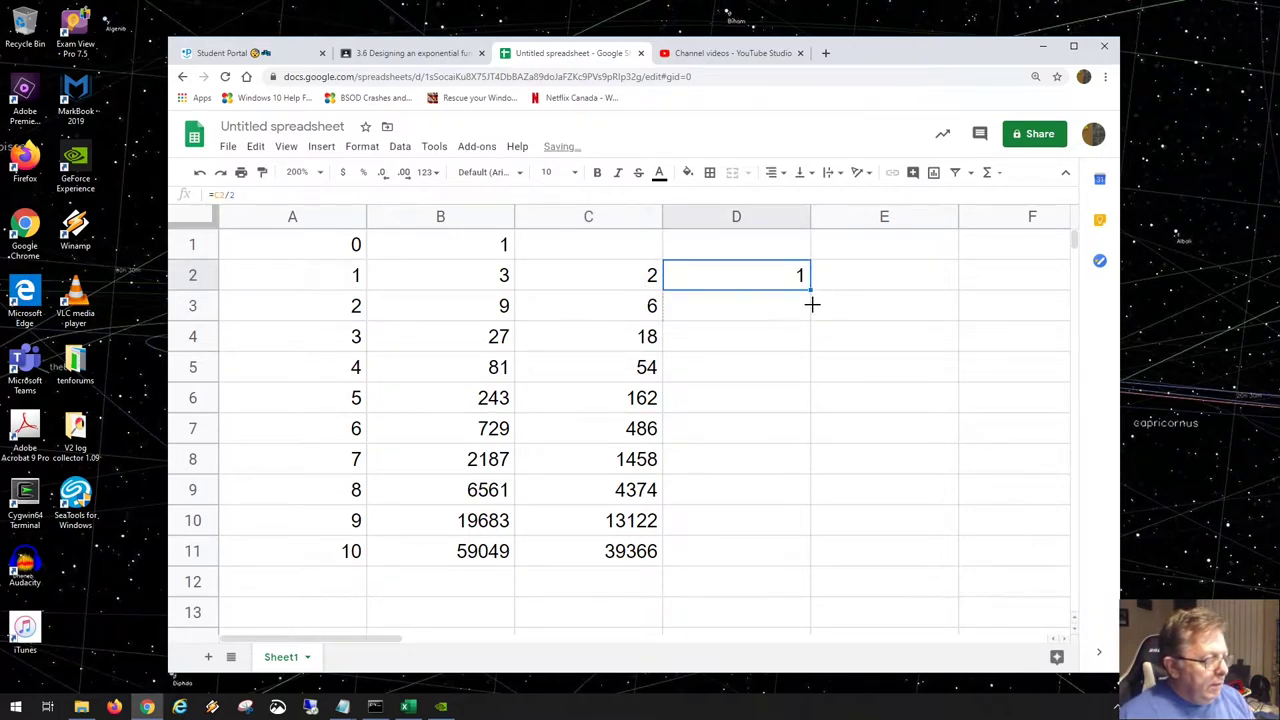
pyautogui.moveTo(812, 305); pyautogui.dragTo(811, 411)
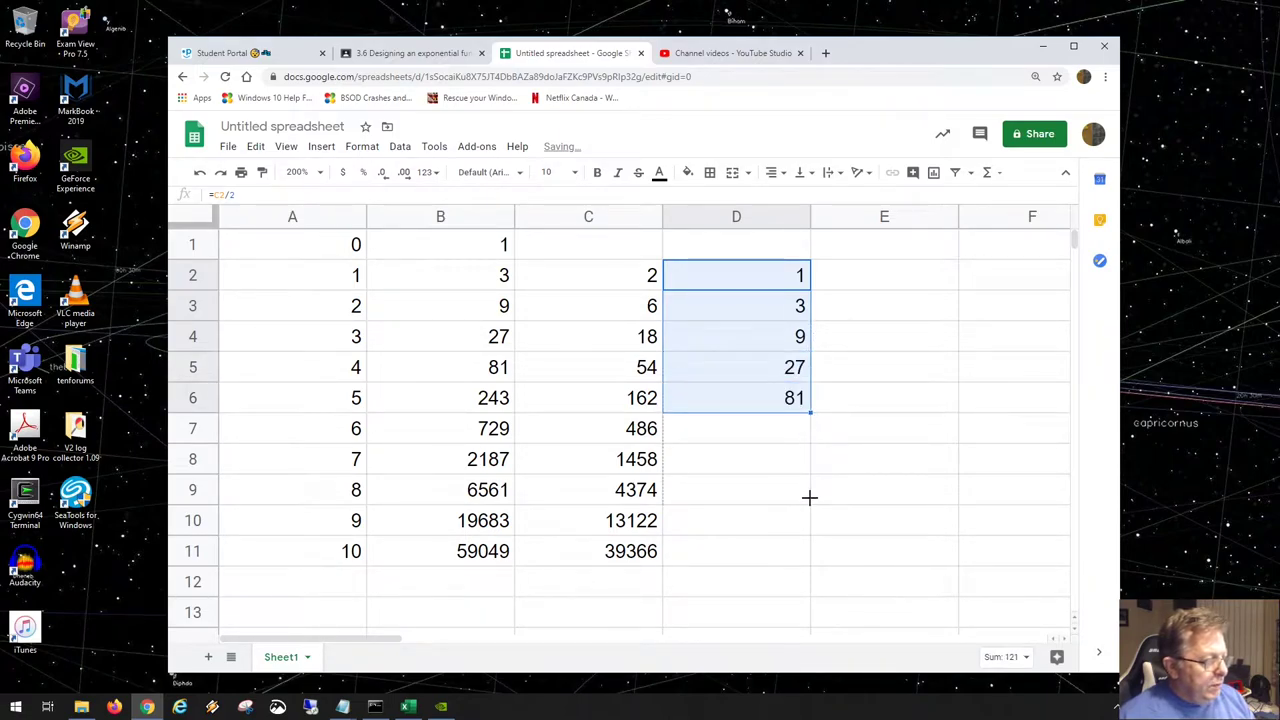
pyautogui.moveTo(809, 497); pyautogui.dragTo(811, 560)
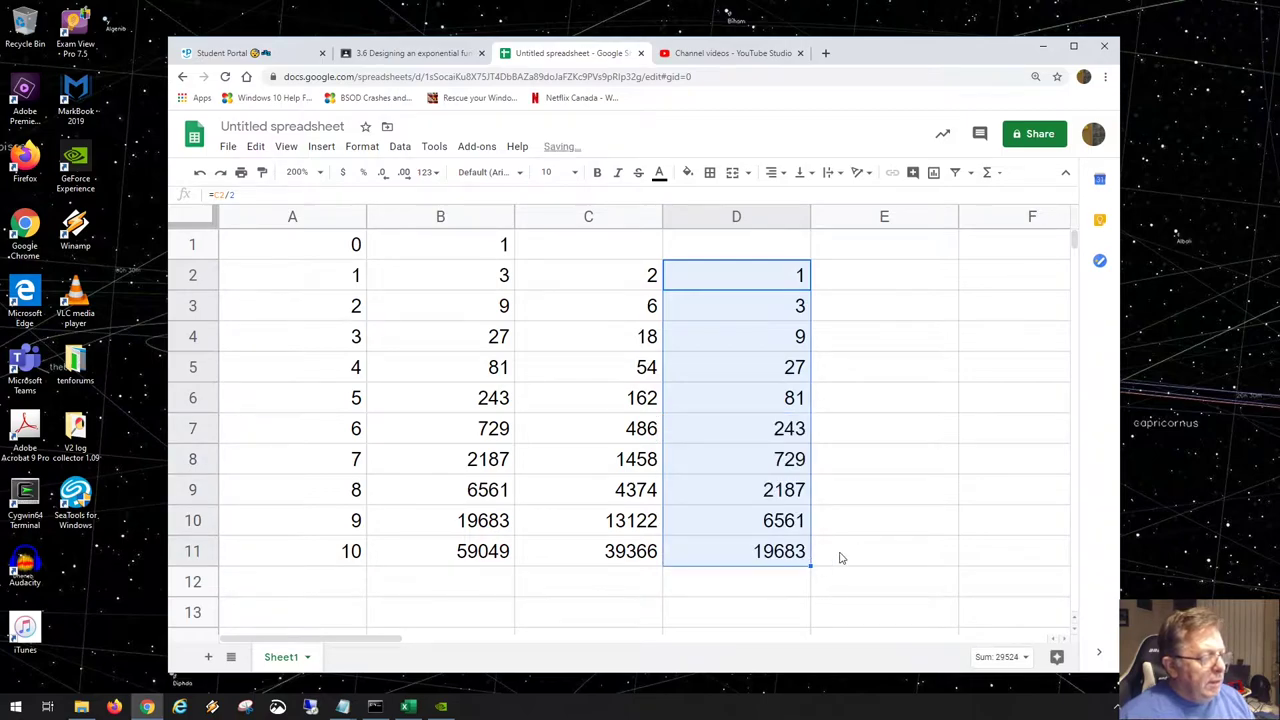
pyautogui.moveTo(484, 246); pyautogui.dragTo(482, 530)
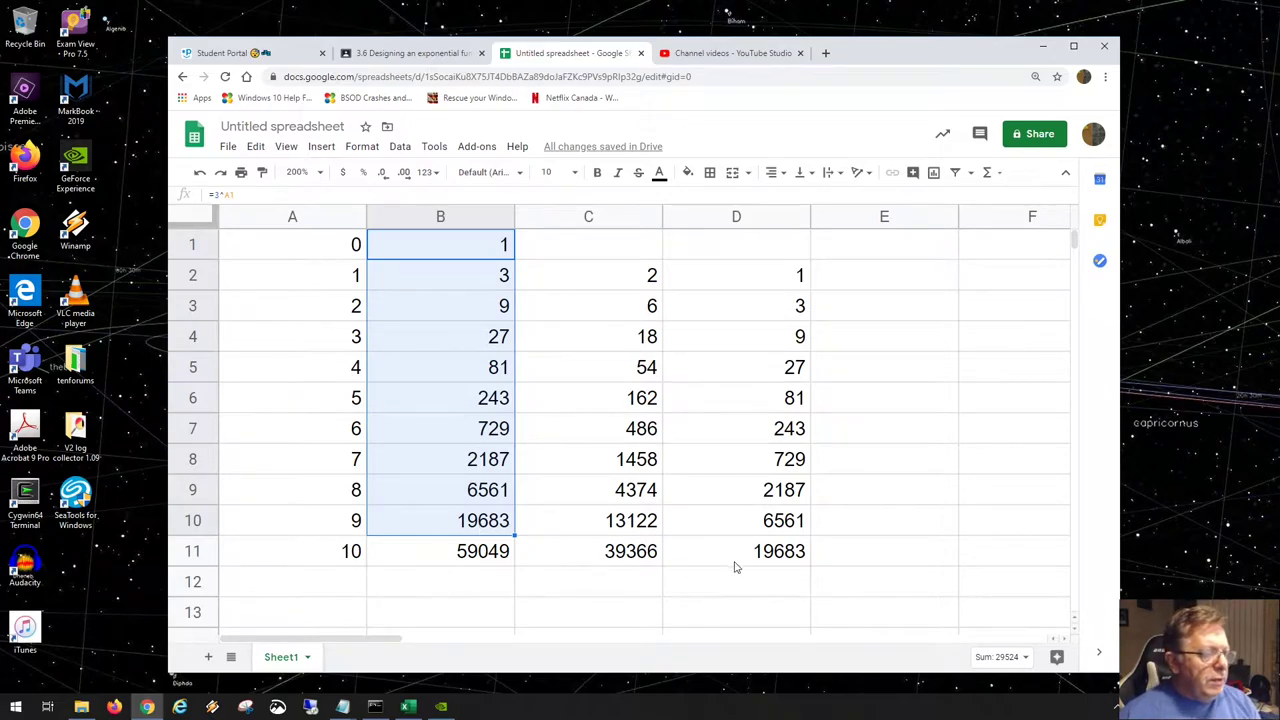
# Clear the halved values from D2:D11.
pyautogui.moveTo(753, 285); pyautogui.dragTo(753, 549)
pyautogui.press('Delete')
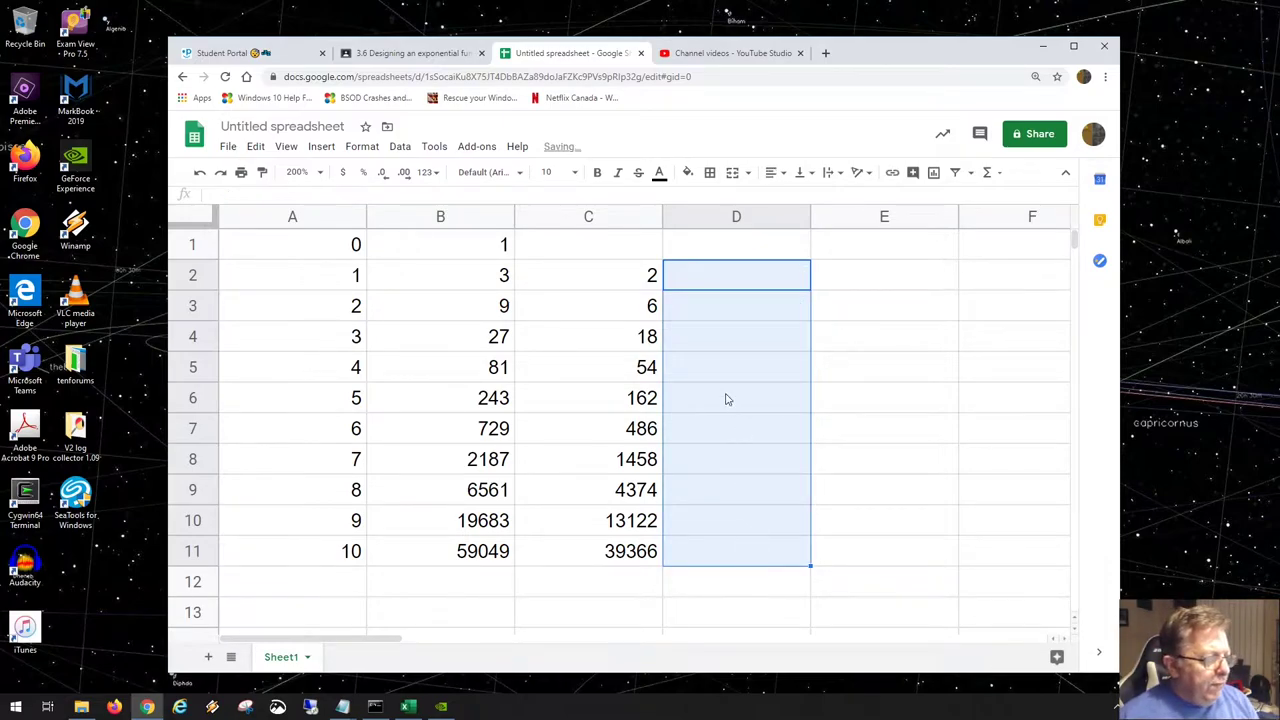
pyautogui.click(676, 298)
pyautogui.click(679, 270)
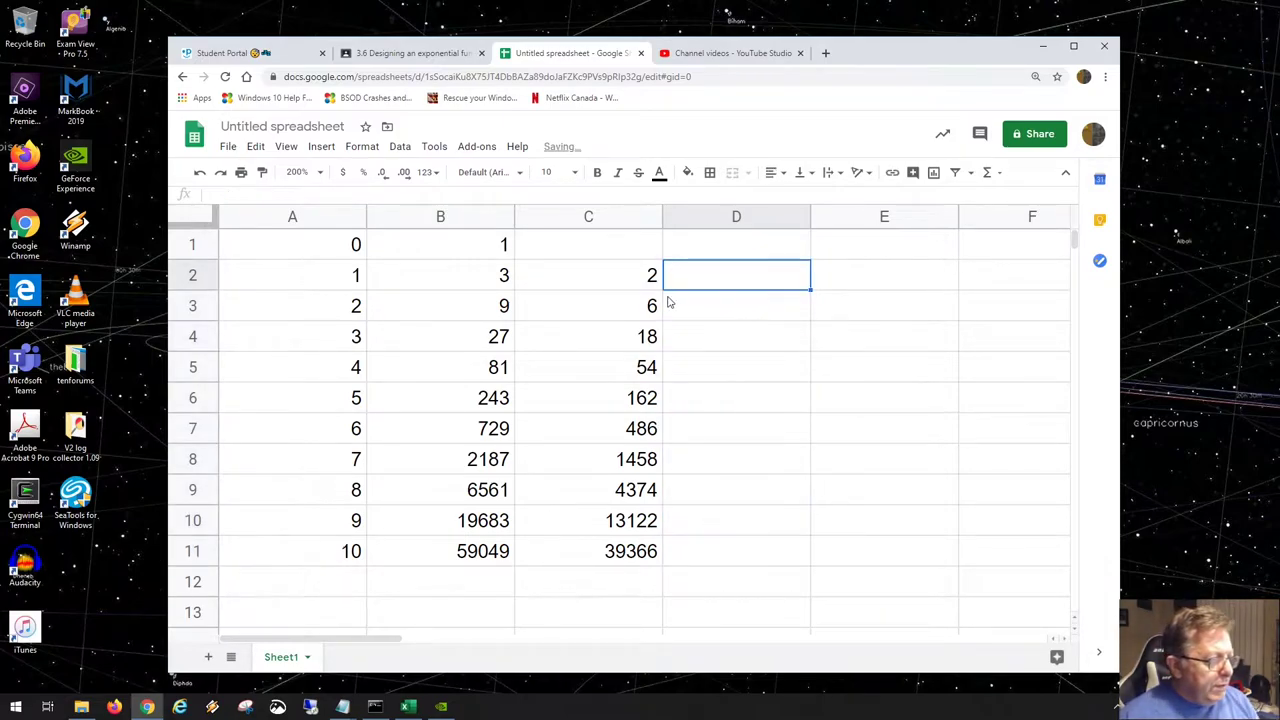
pyautogui.click(619, 311)
pyautogui.click(755, 316)
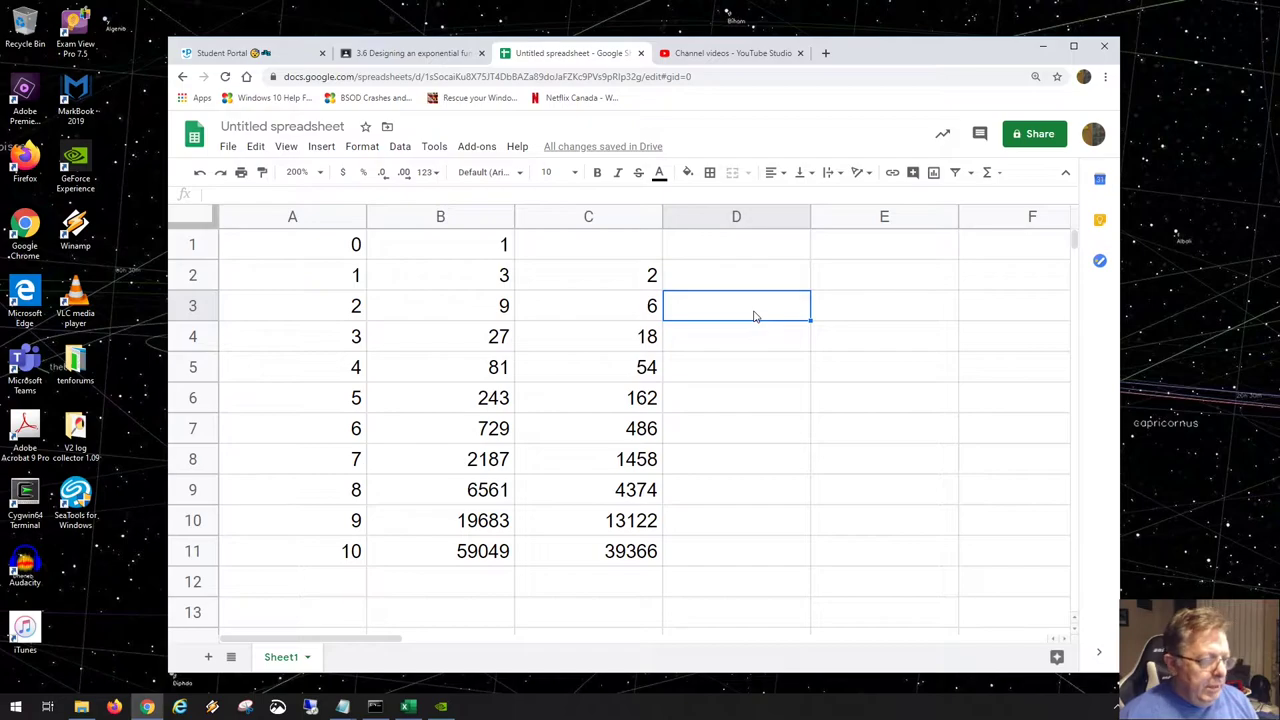
# Enter =C3-C2 in D3.
pyautogui.write('=')
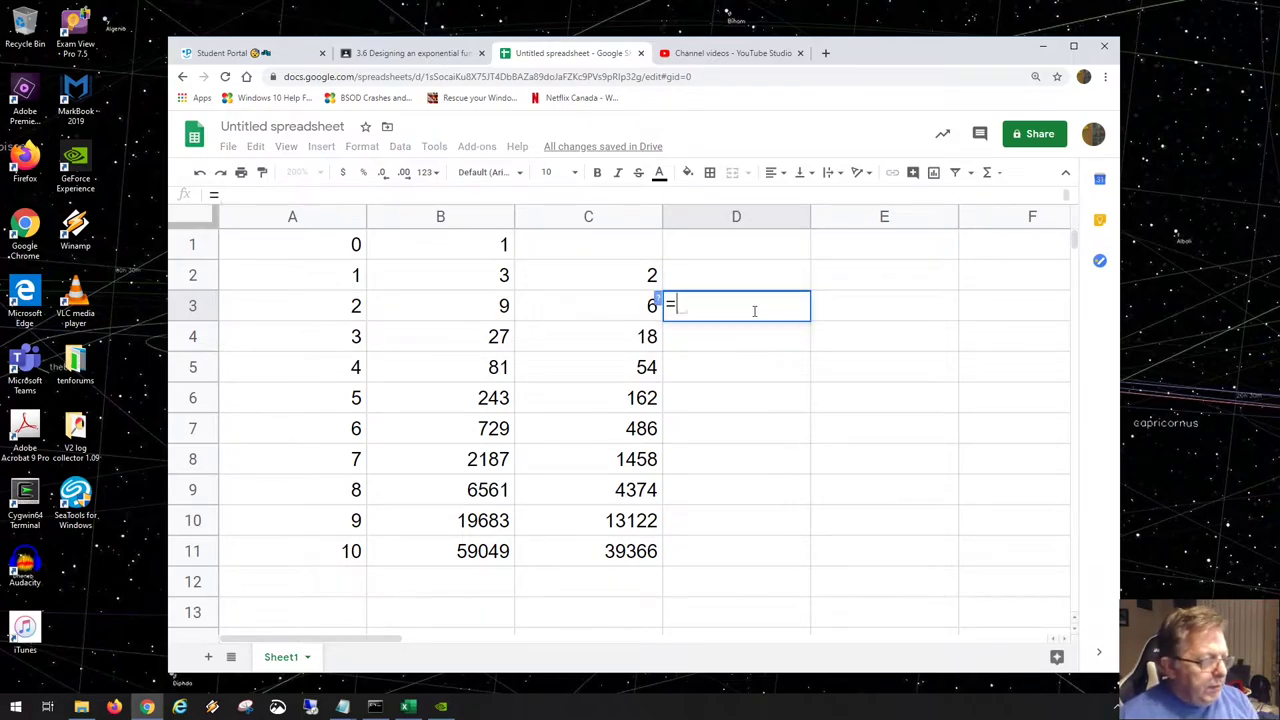
pyautogui.click(628, 309)
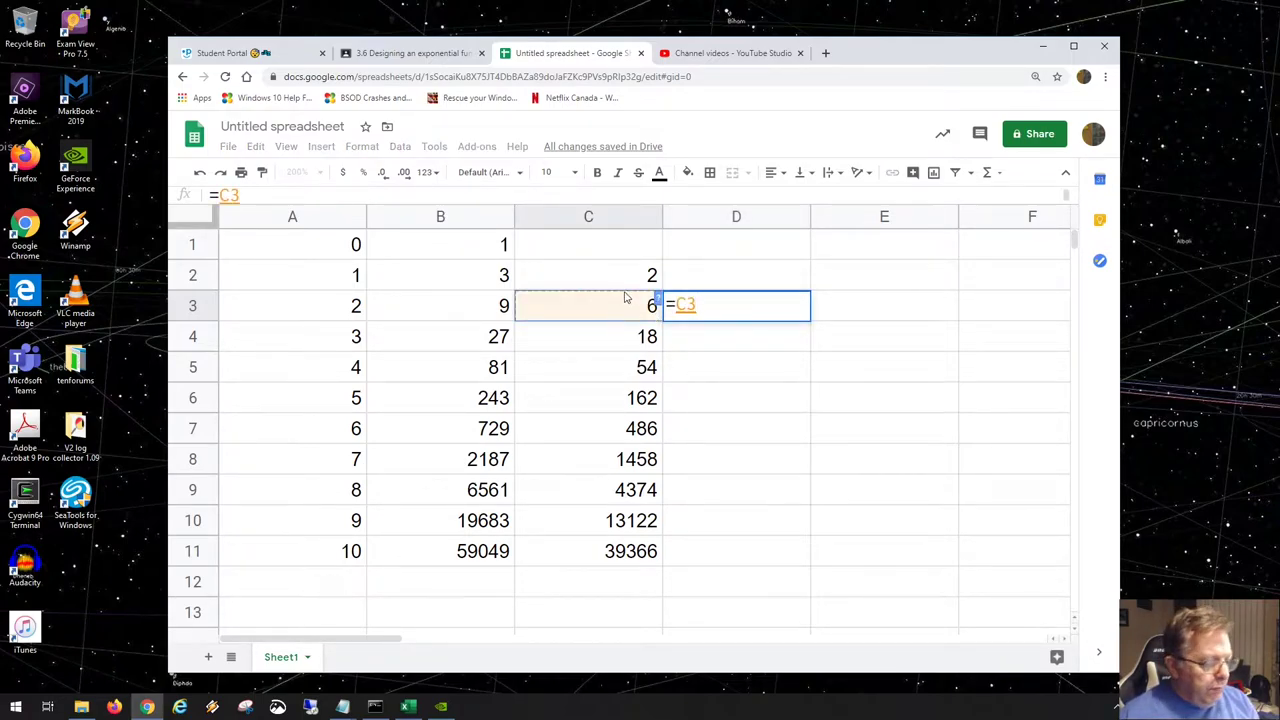
pyautogui.write('-')
pyautogui.click(614, 281)
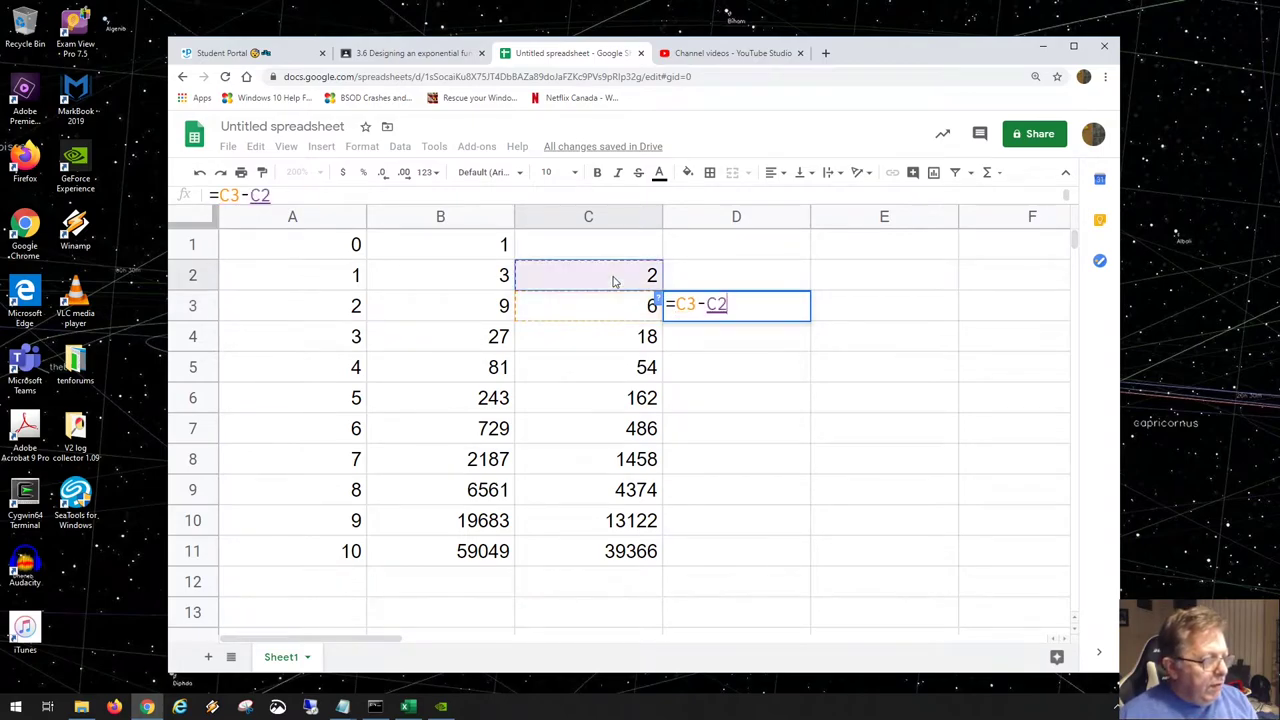
pyautogui.press('Return')
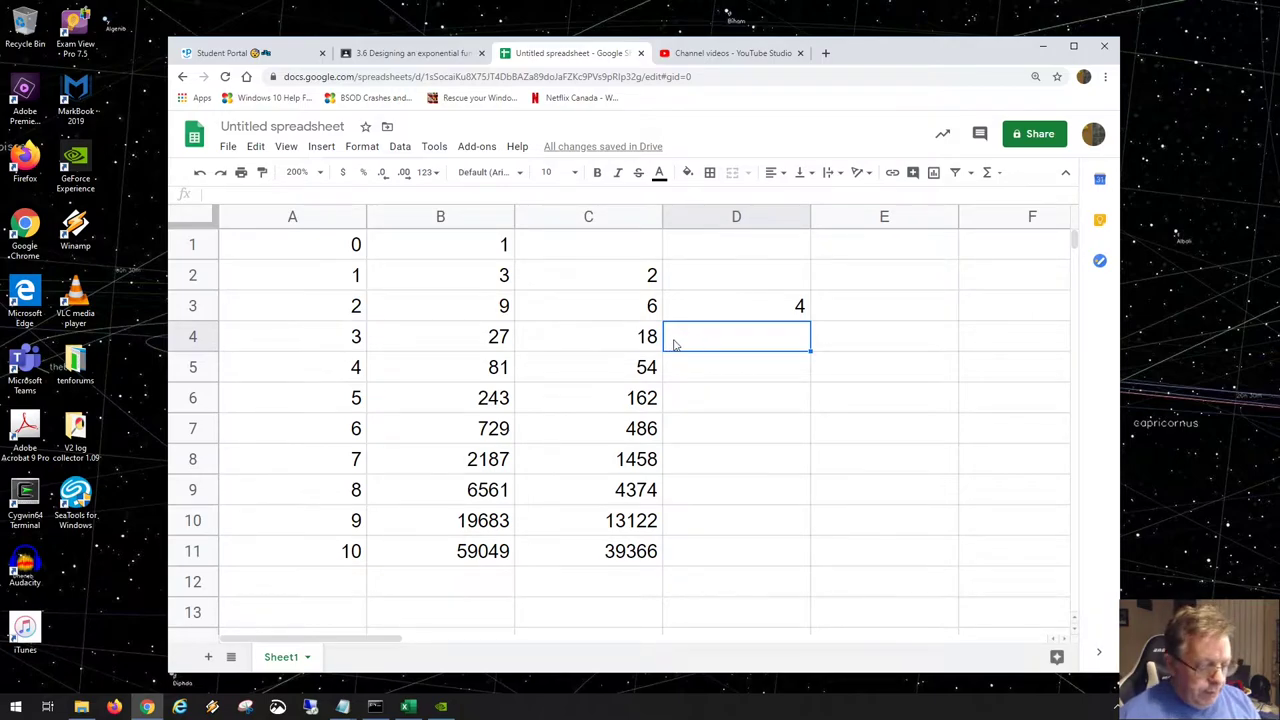
# Enter =C4-C3 in D4, correcting a wrong reference along the way.
pyautogui.write('=')
pyautogui.click(639, 347)
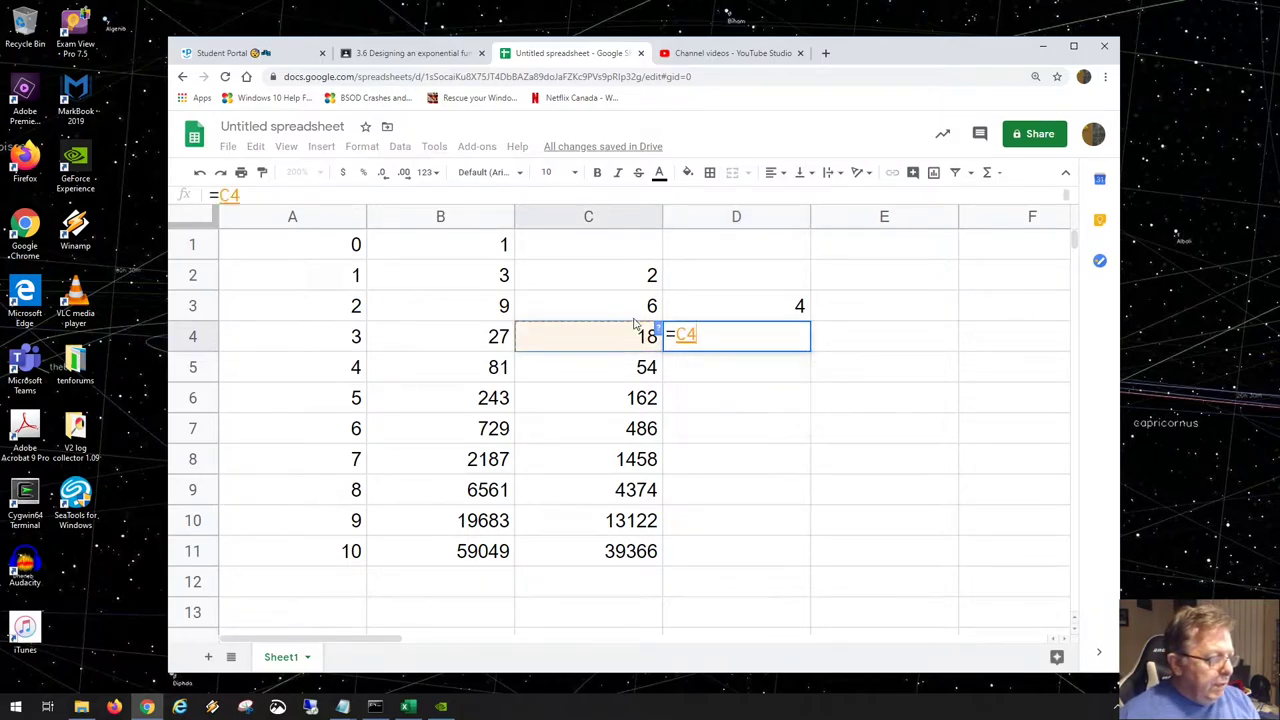
pyautogui.click(633, 318)
pyautogui.moveTo(697, 335); pyautogui.dragTo(677, 340)
pyautogui.click(629, 347)
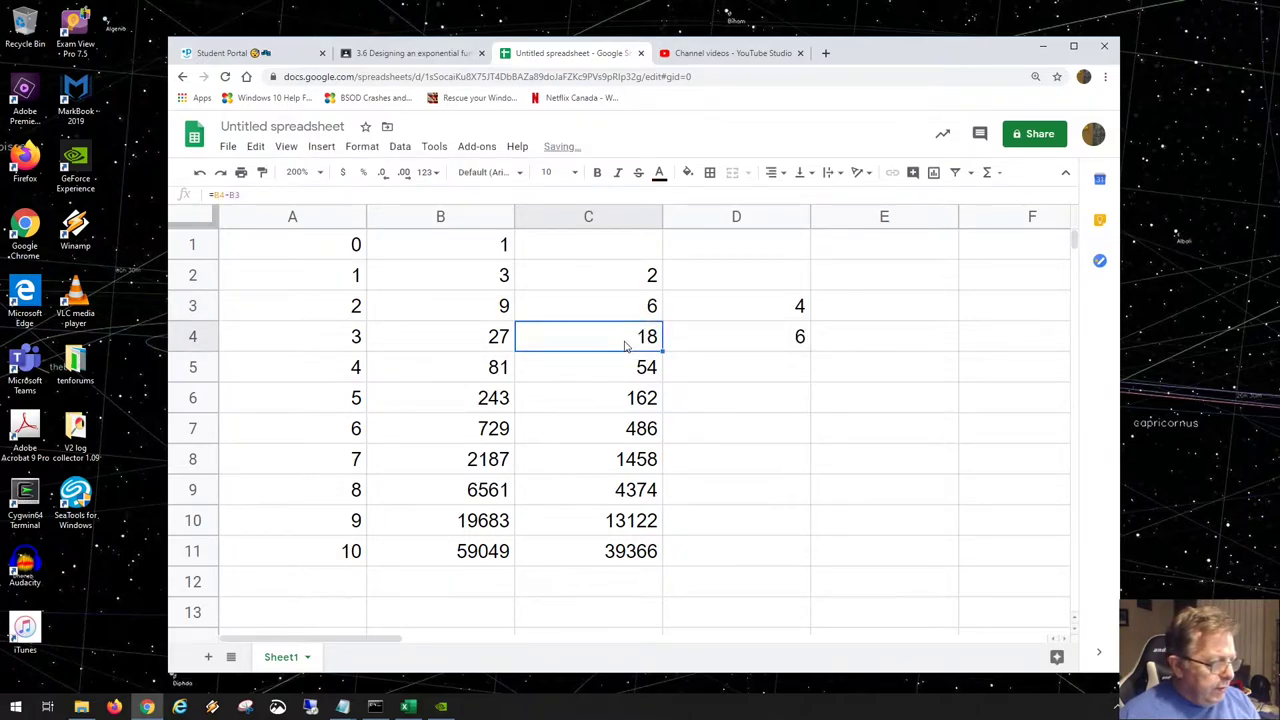
pyautogui.doubleClick(697, 336)
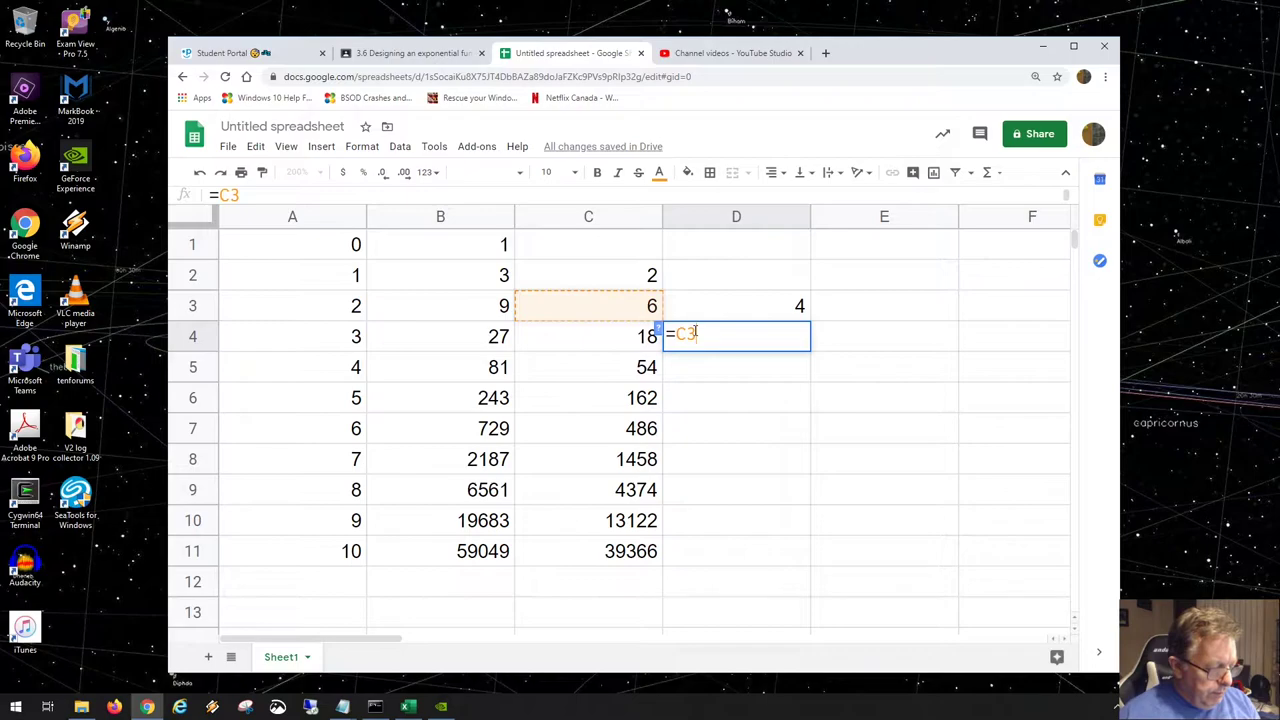
pyautogui.press('BackSpace')
pyautogui.press('BackSpace')
pyautogui.click(636, 342)
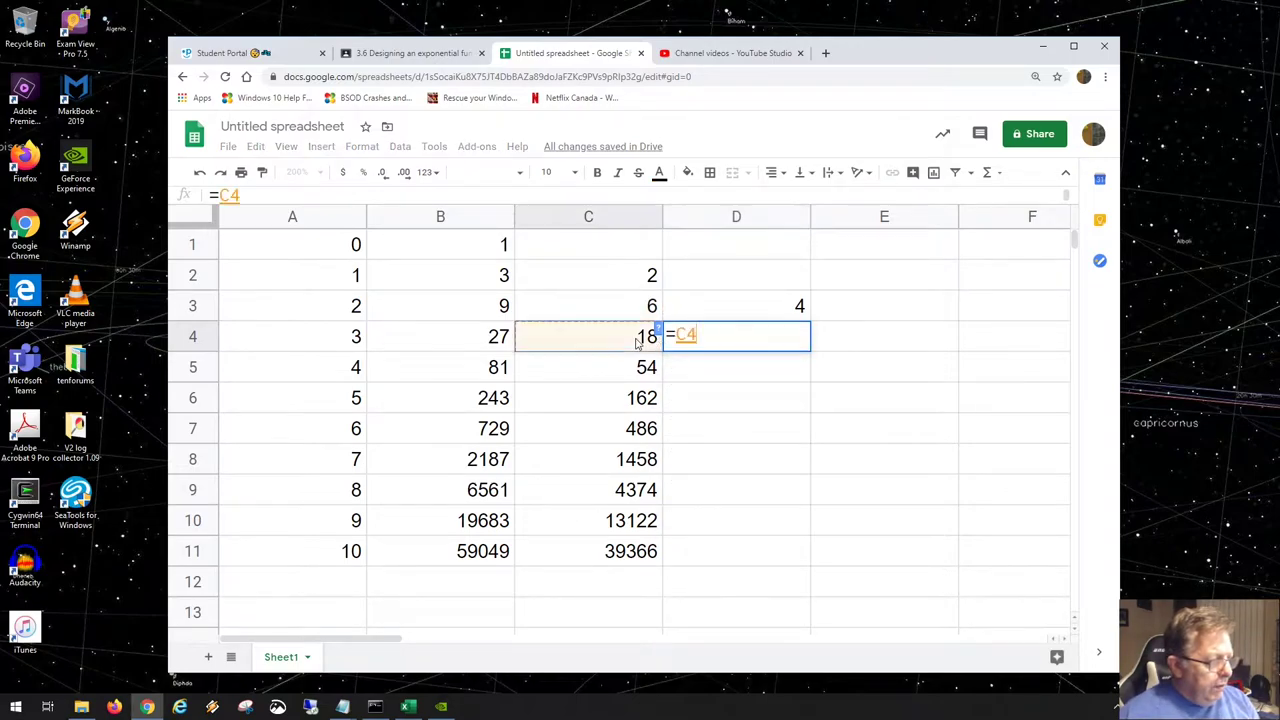
pyautogui.write('-')
pyautogui.click(631, 316)
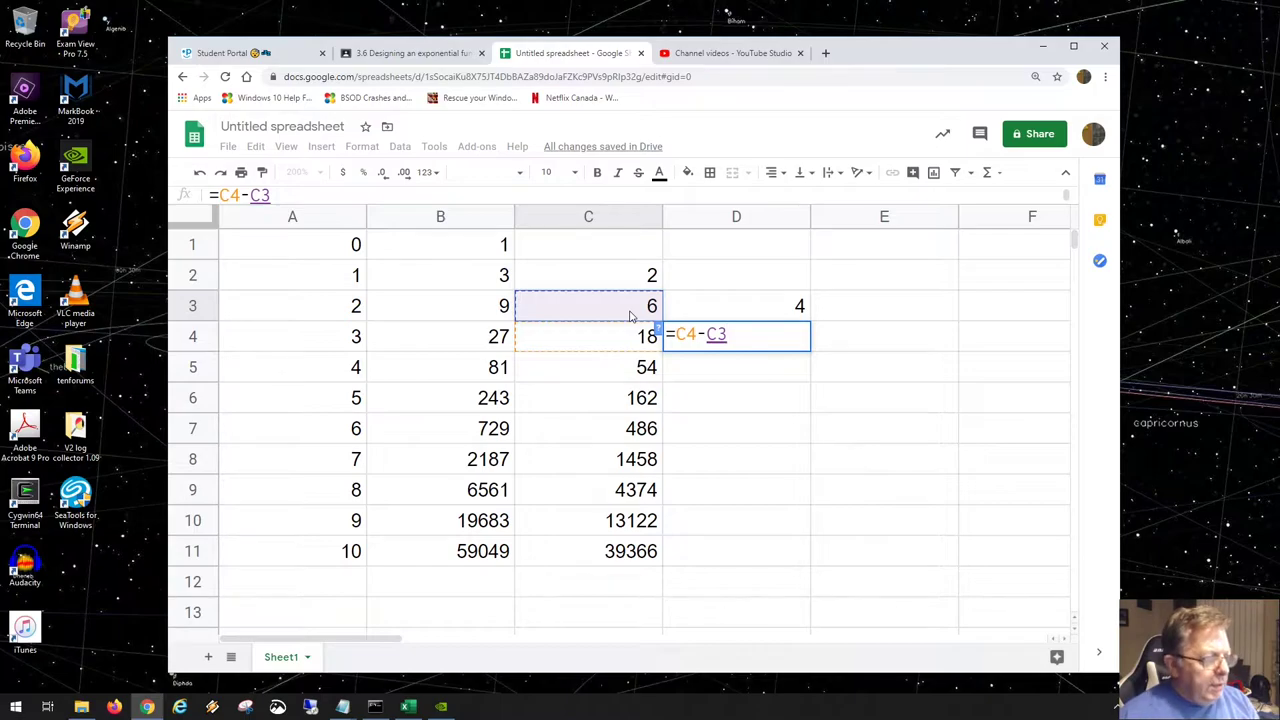
pyautogui.press('Return')
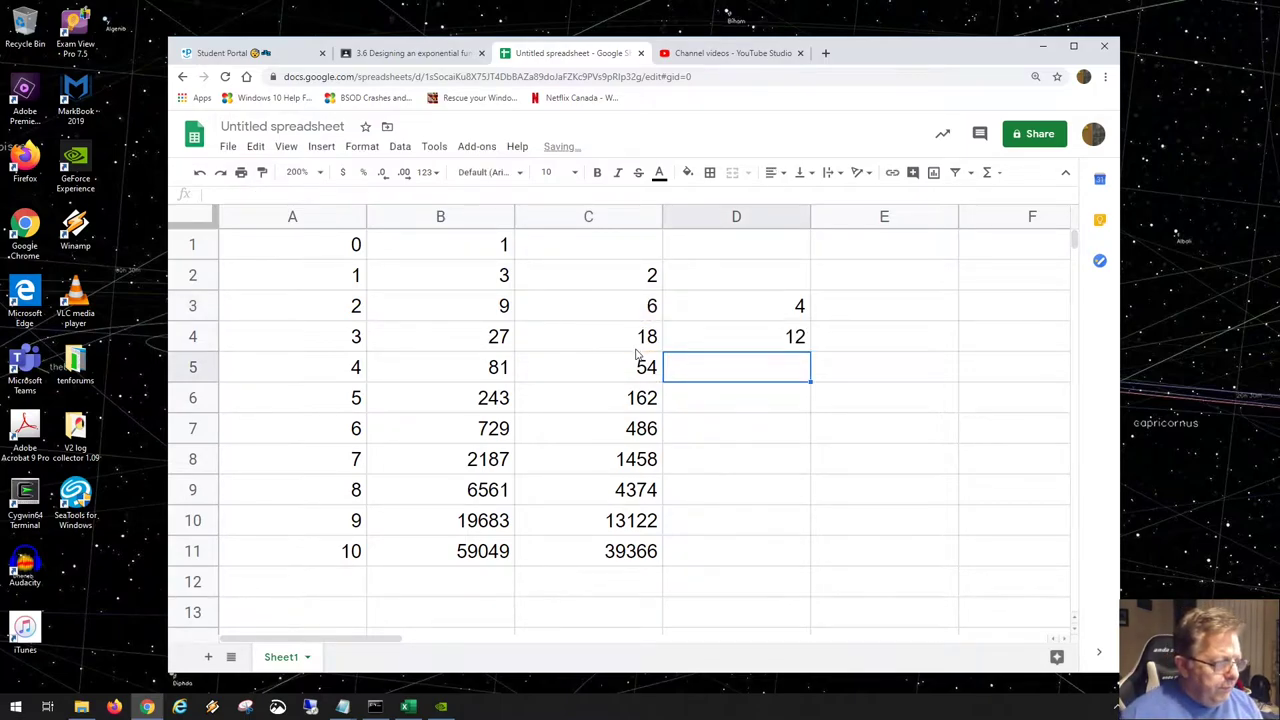
# Enter =C5-C4 in D5 and =C6-C5 in D6.
pyautogui.doubleClick(700, 372)
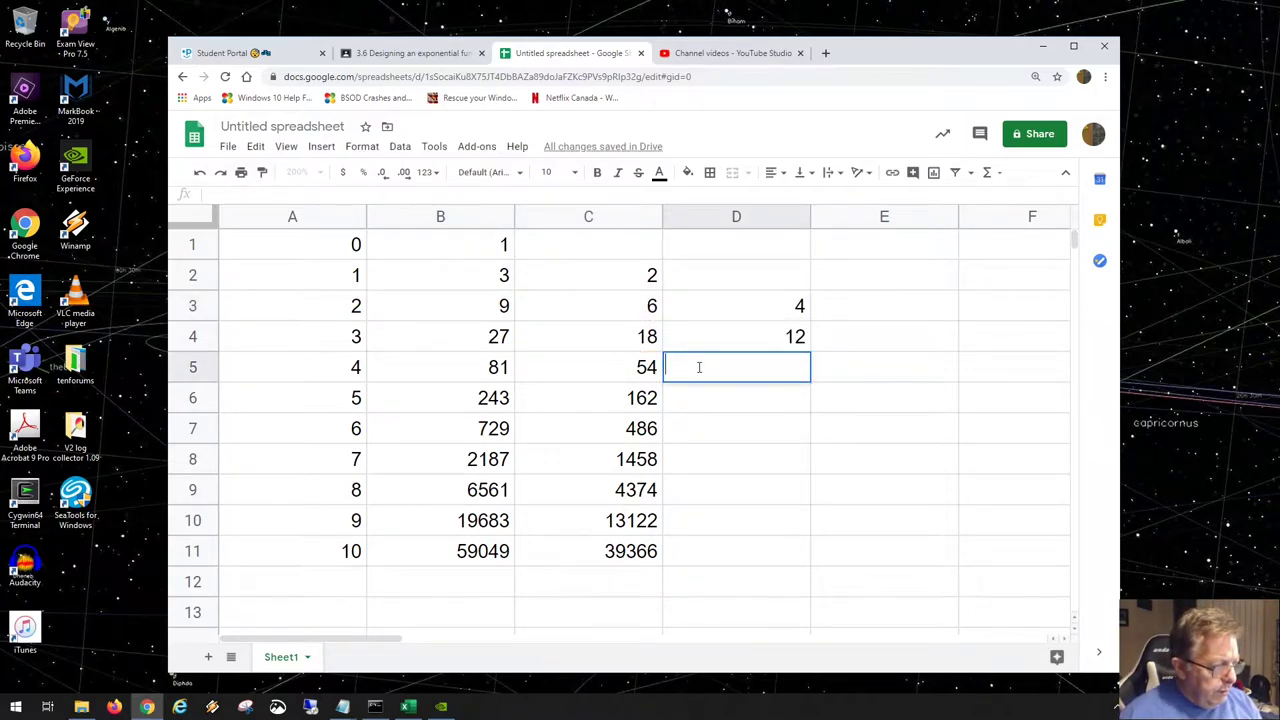
pyautogui.write('=')
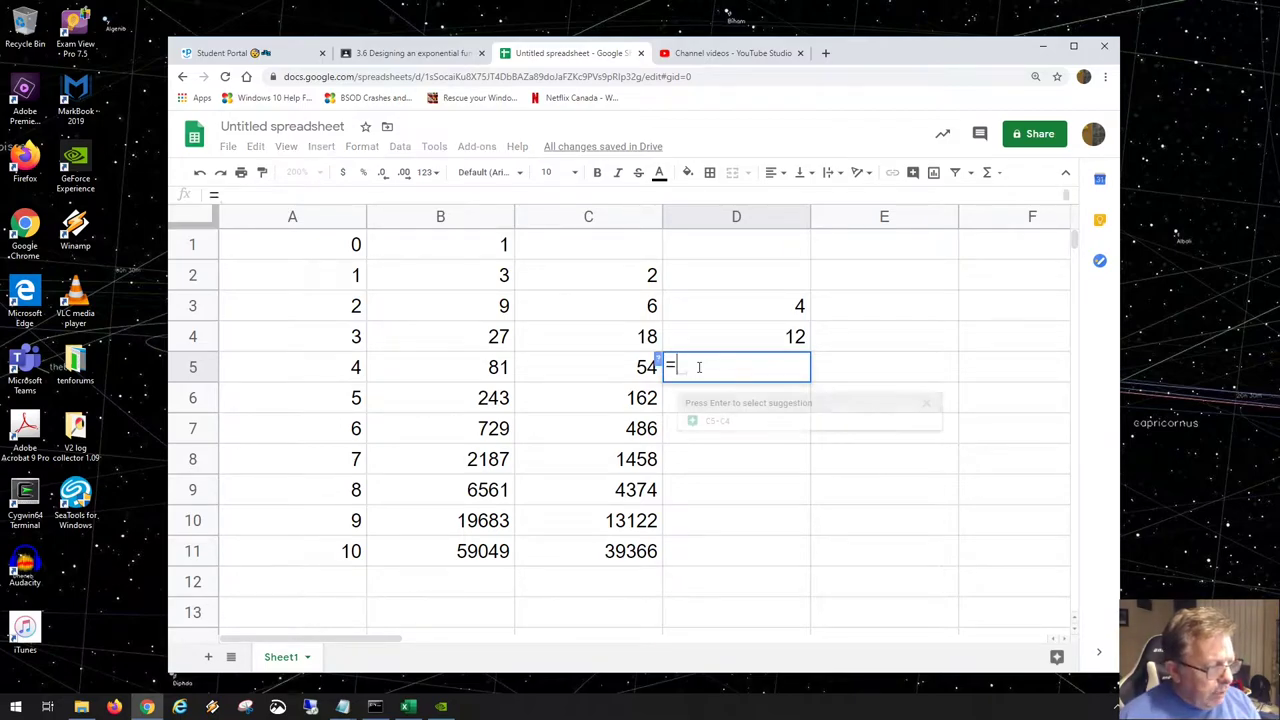
pyautogui.click(647, 369)
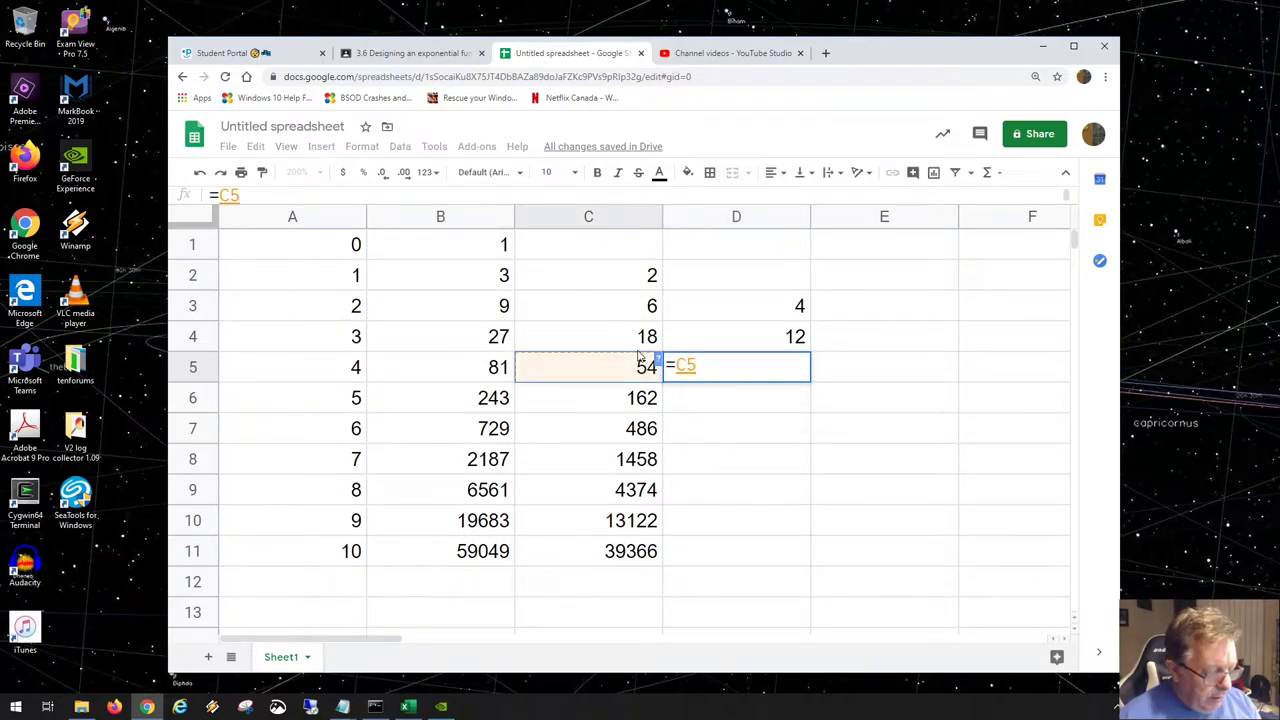
pyautogui.write('-')
pyautogui.click(635, 345)
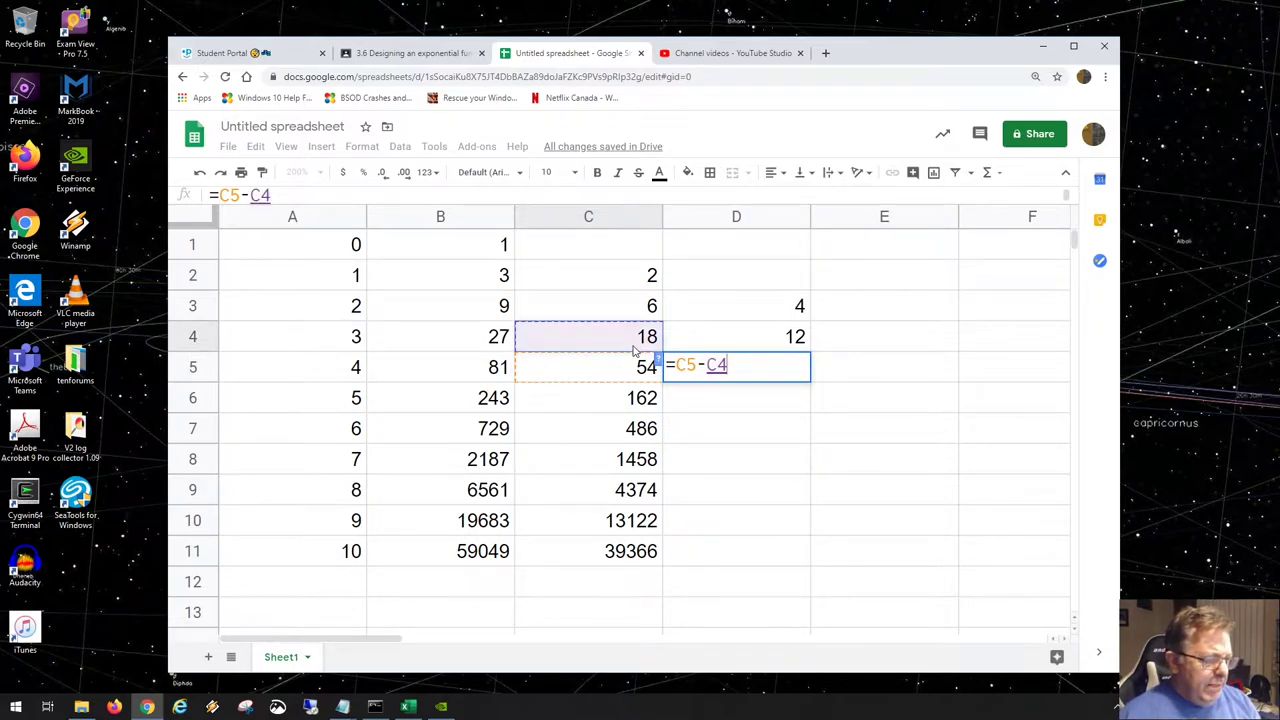
pyautogui.press('Return')
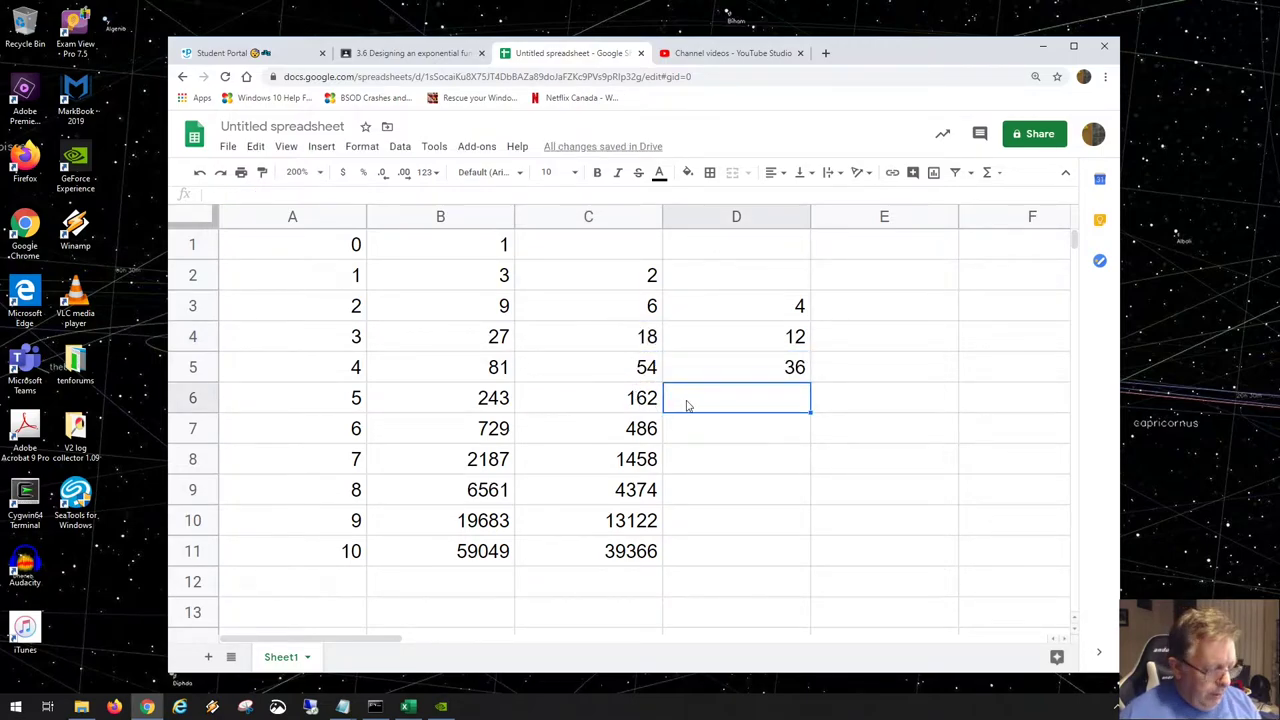
pyautogui.write('=')
pyautogui.click(630, 398)
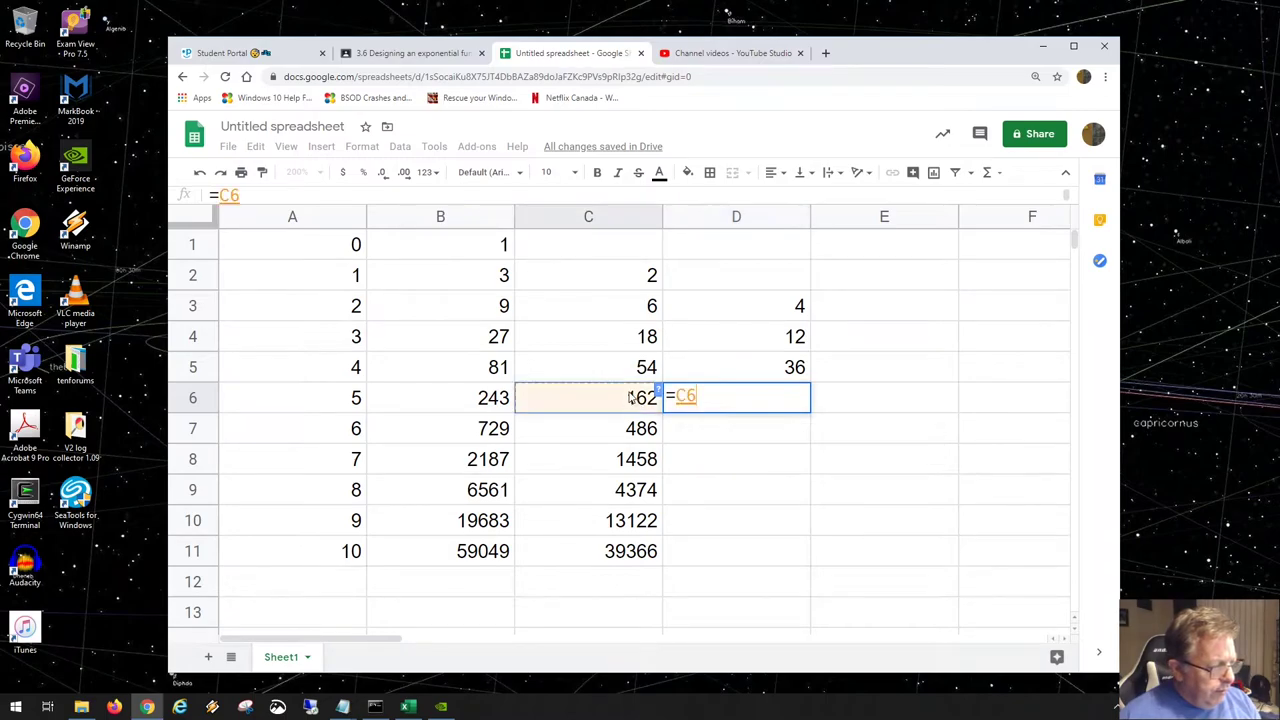
pyautogui.write('-')
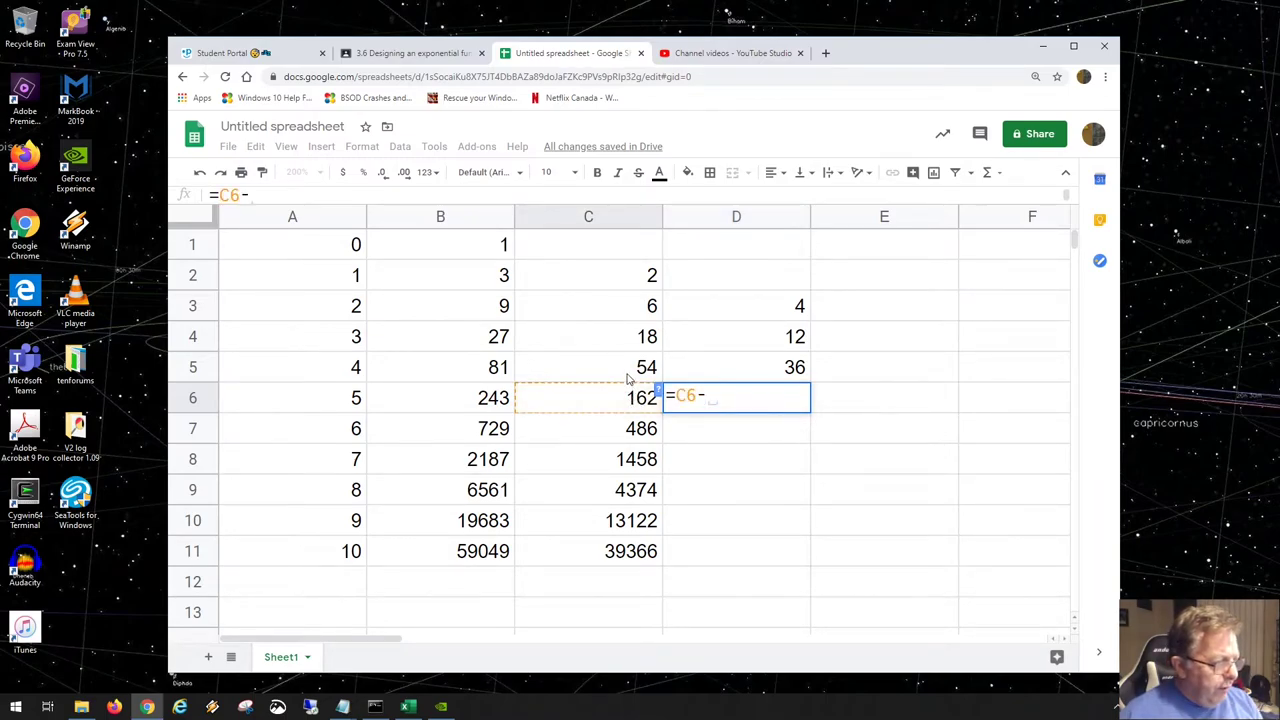
pyautogui.click(630, 376)
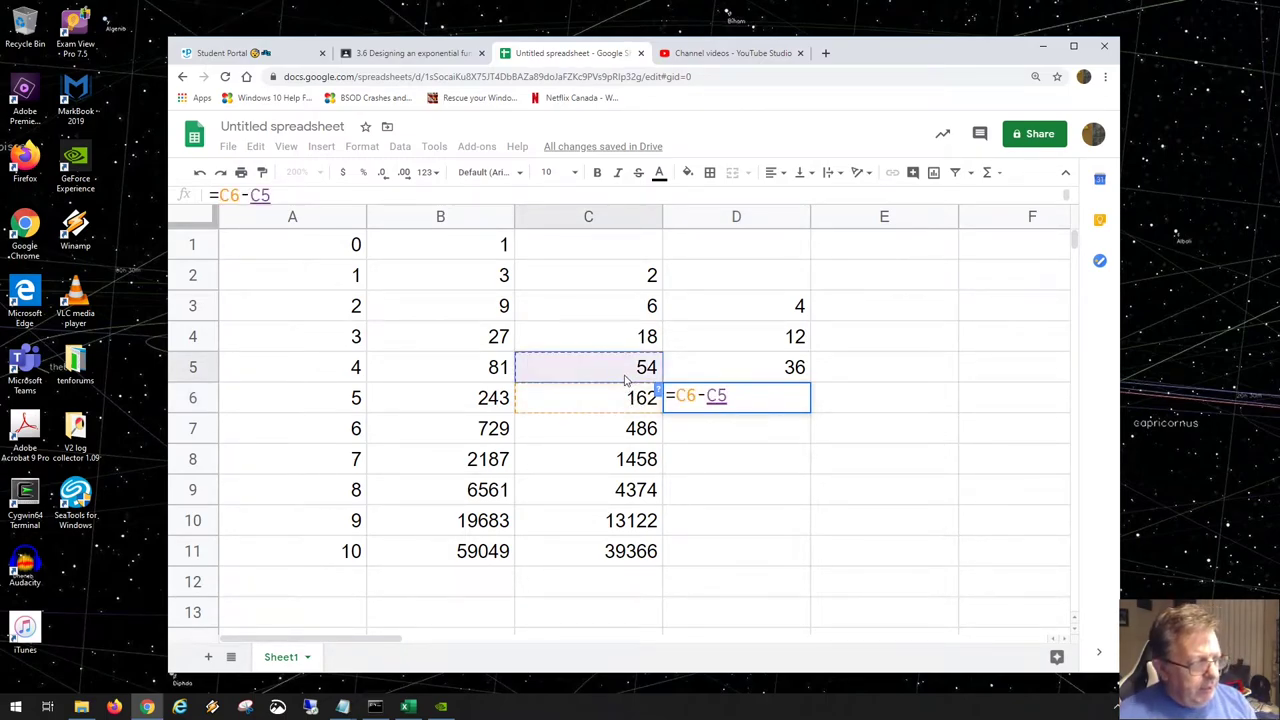
pyautogui.press('Return')
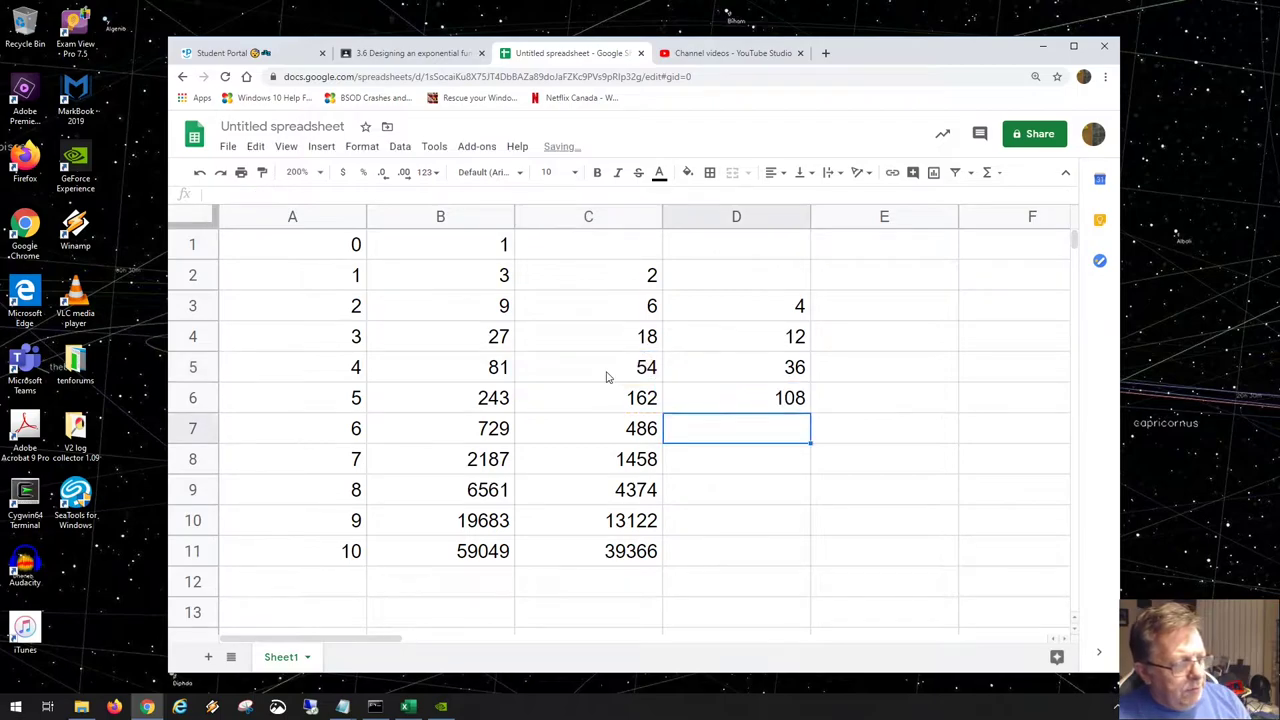
# Fill D6's formula down through D11 with Ctrl+D and check D3.
pyautogui.click(752, 406)
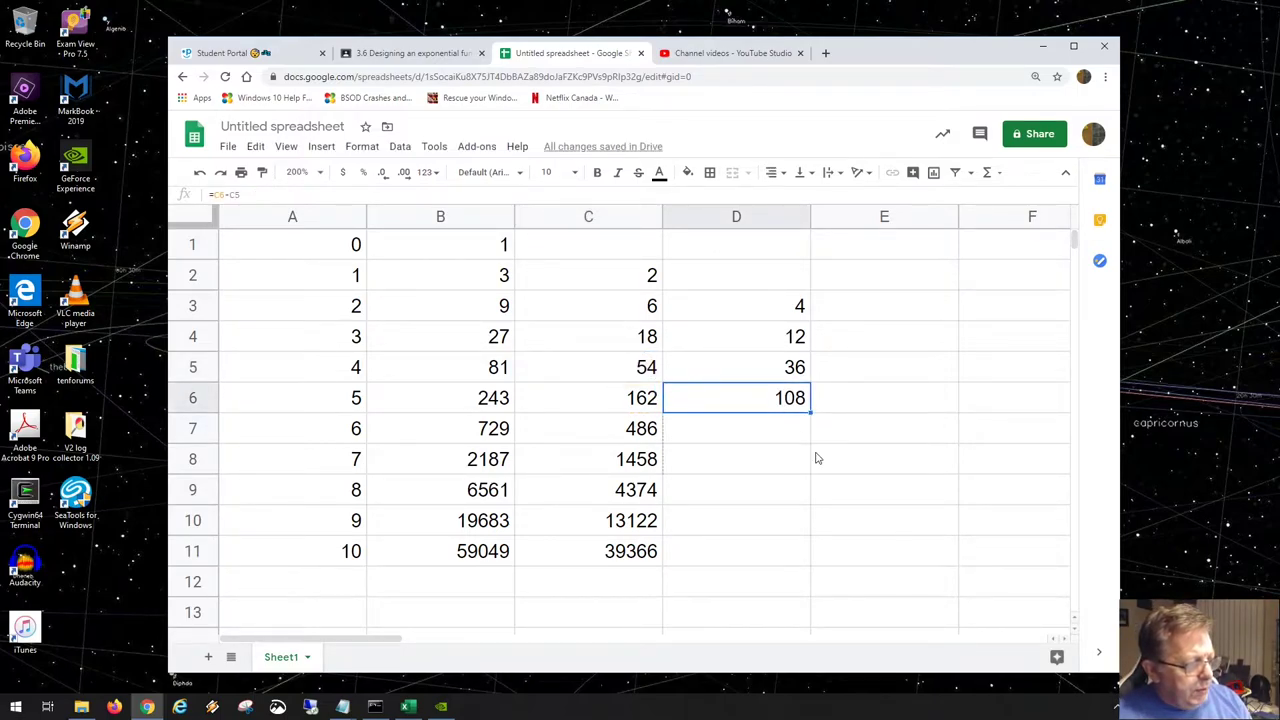
pyautogui.keyDown('shift'); pyautogui.click(808, 557); pyautogui.keyUp('shift')
pyautogui.hotkey('ctrl', 'd')
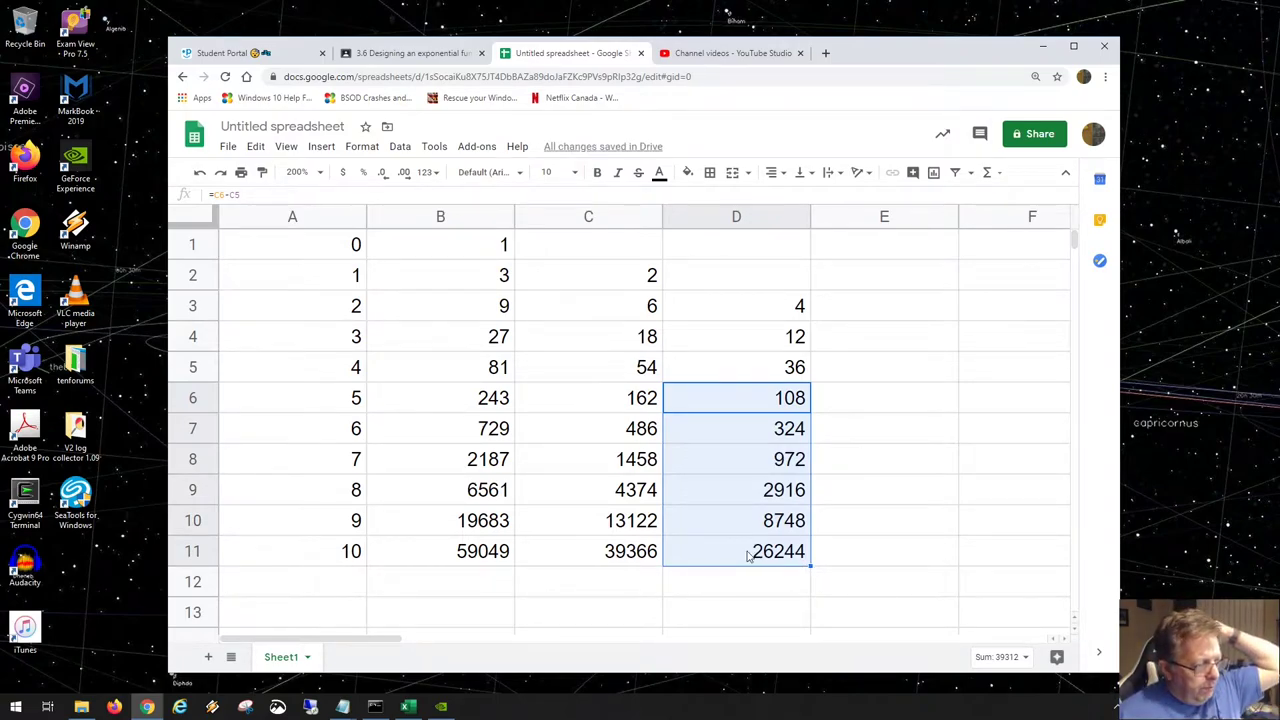
pyautogui.click(771, 311)
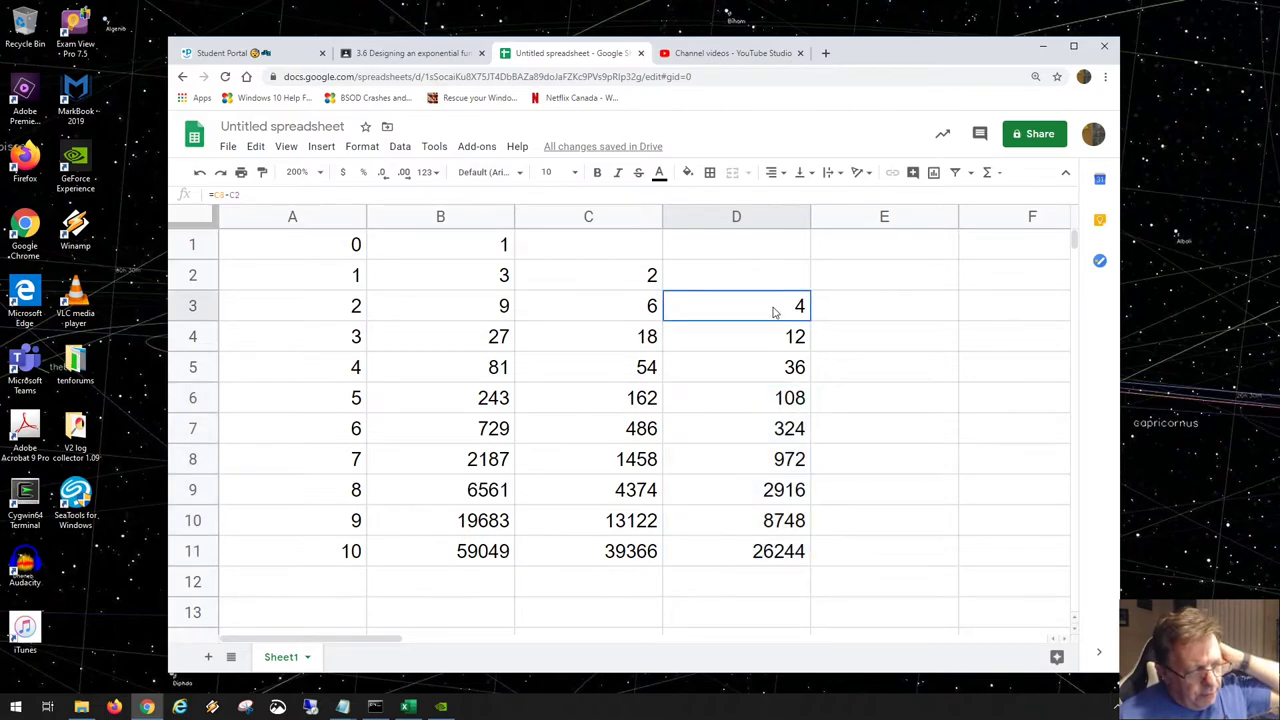
# Enter =D3/4 in E3 and fill it down to E11.
pyautogui.click(869, 314)
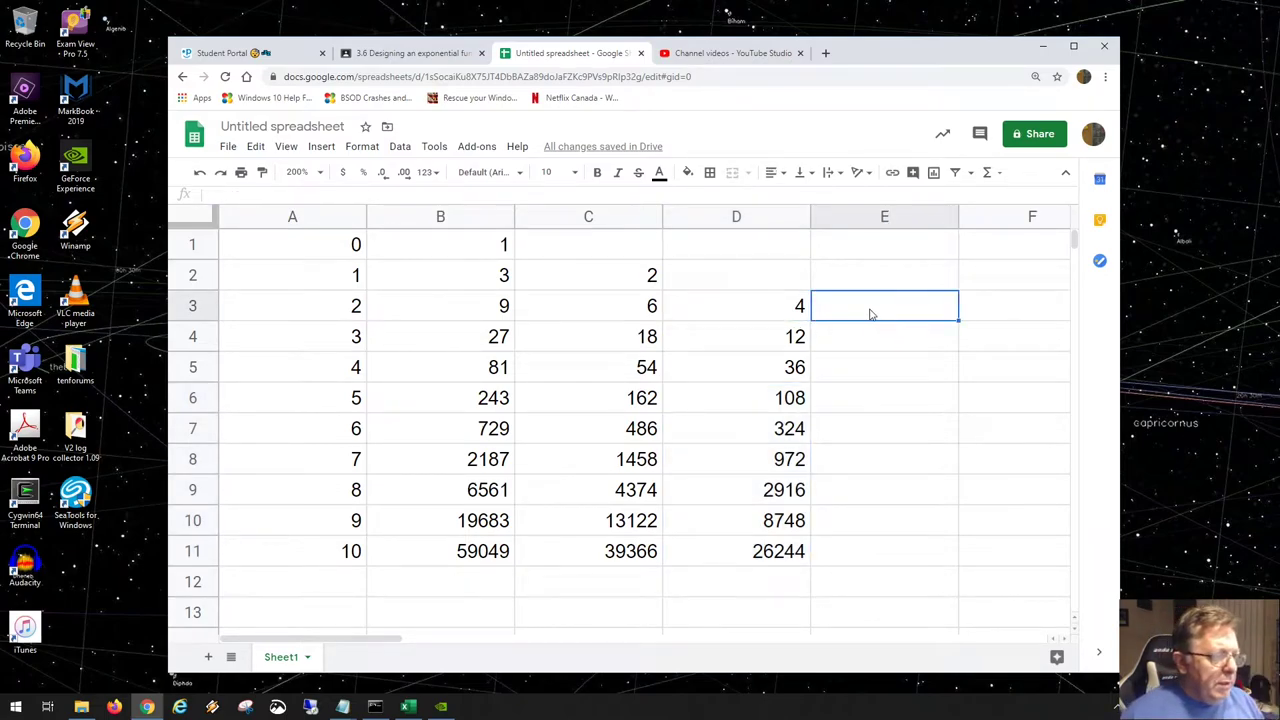
pyautogui.write('=')
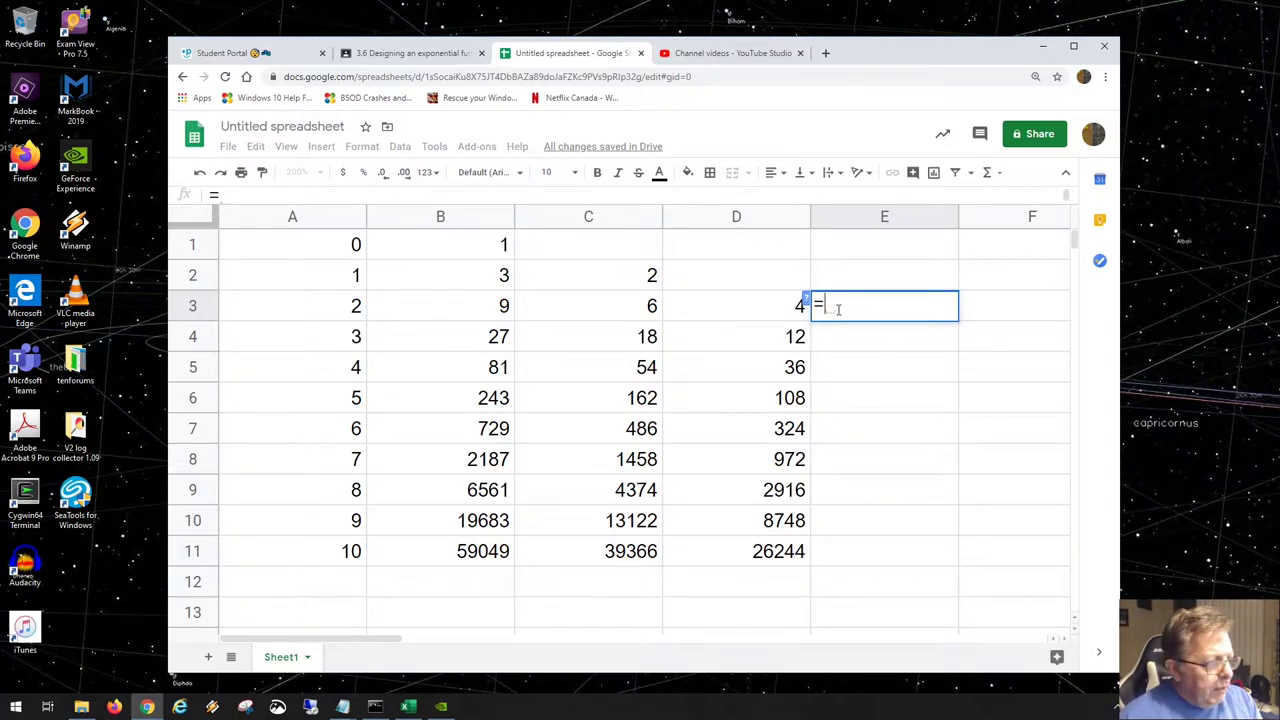
pyautogui.click(781, 313)
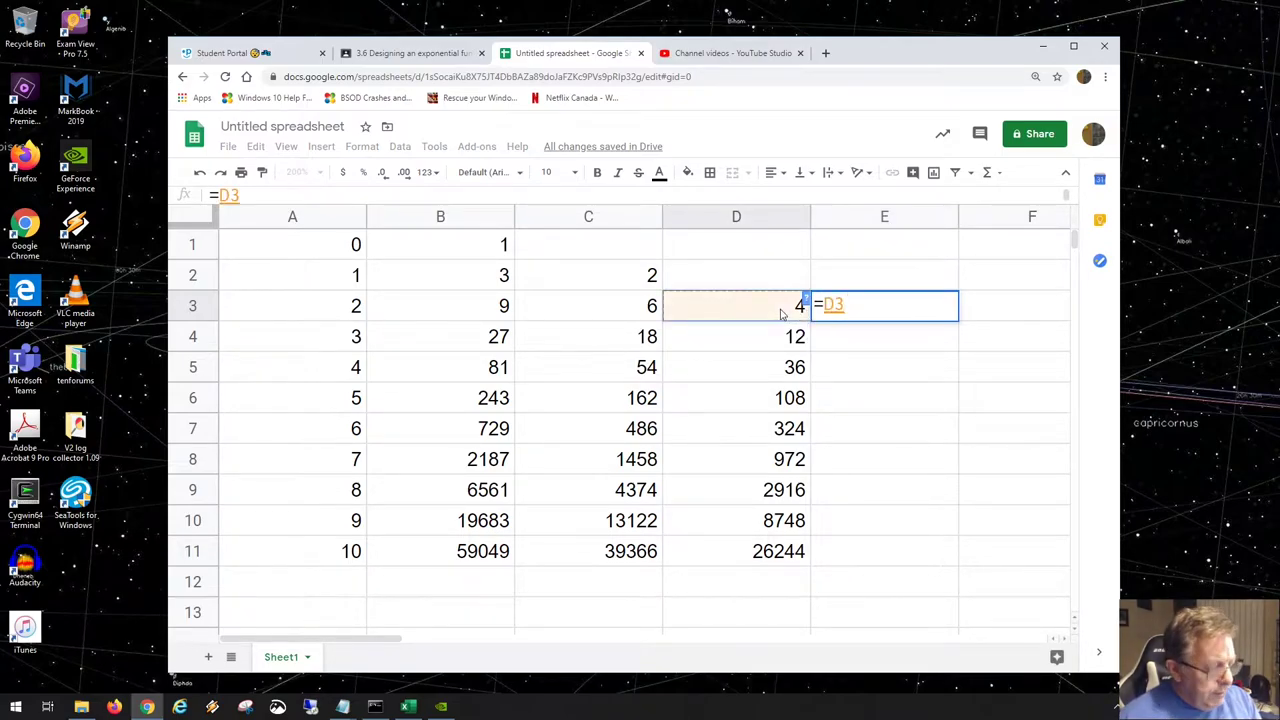
pyautogui.write('/4')
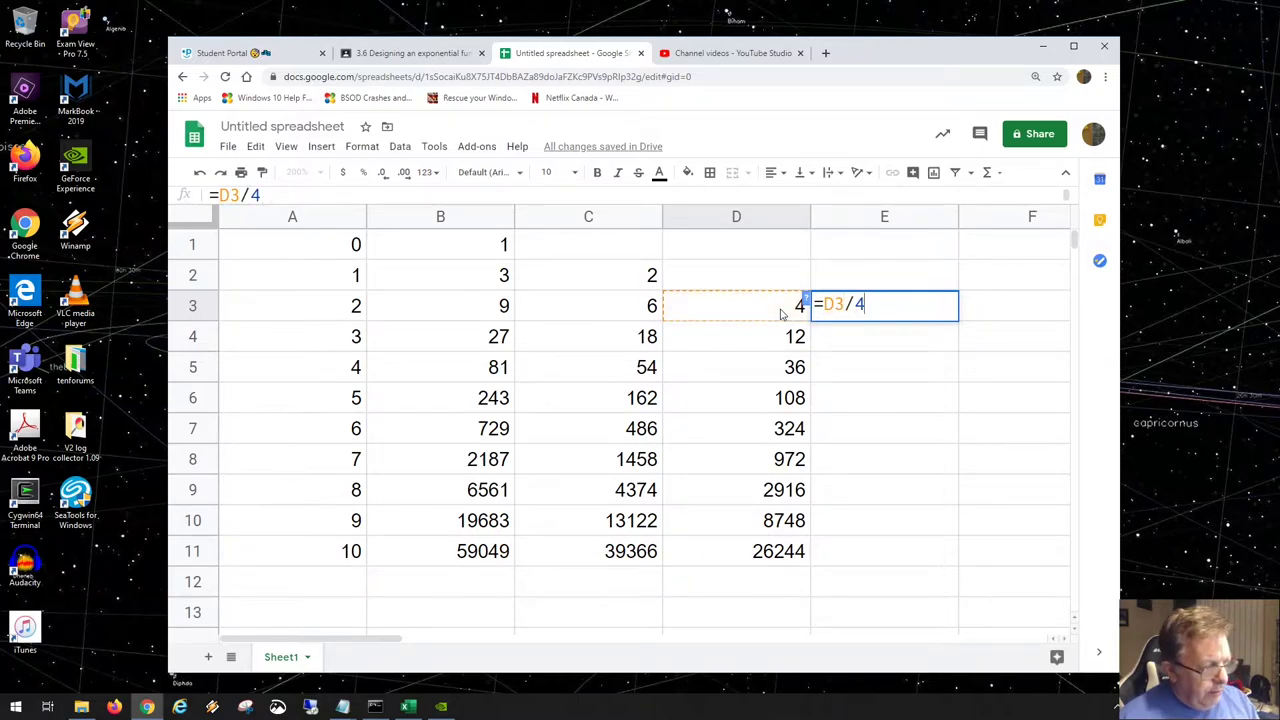
pyautogui.press('Return')
pyautogui.click(914, 316)
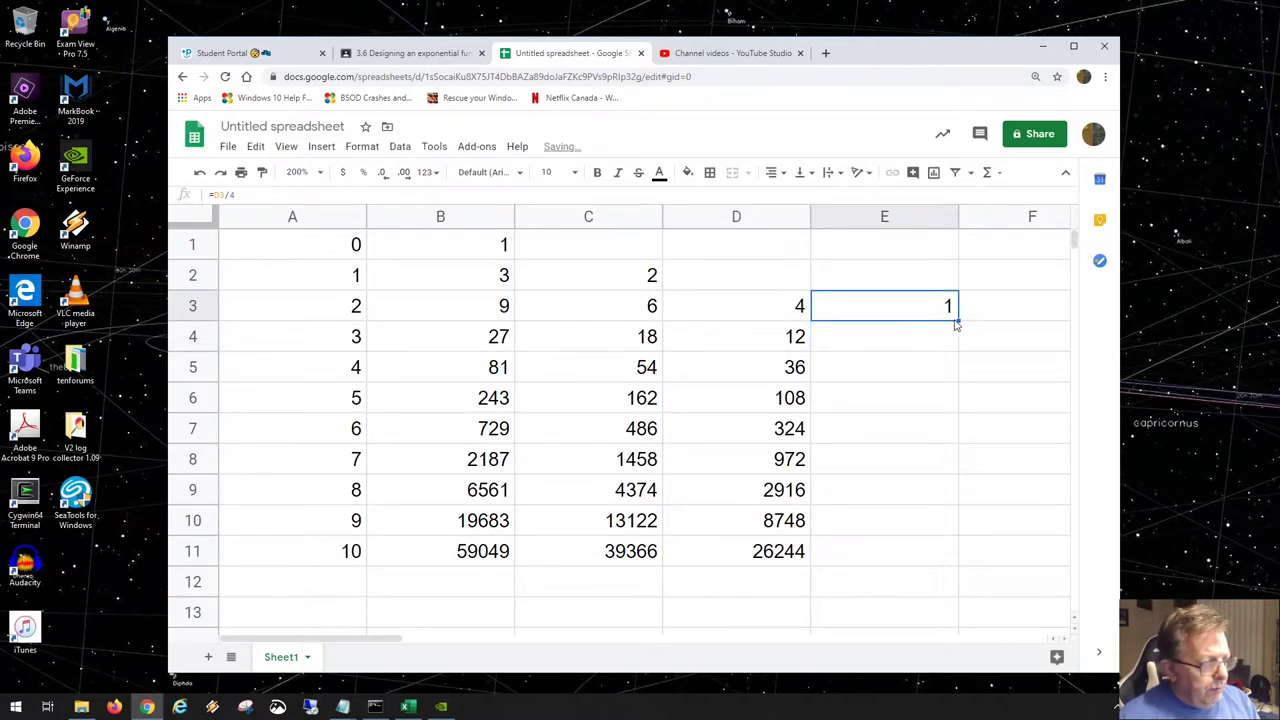
pyautogui.doubleClick(957, 318)
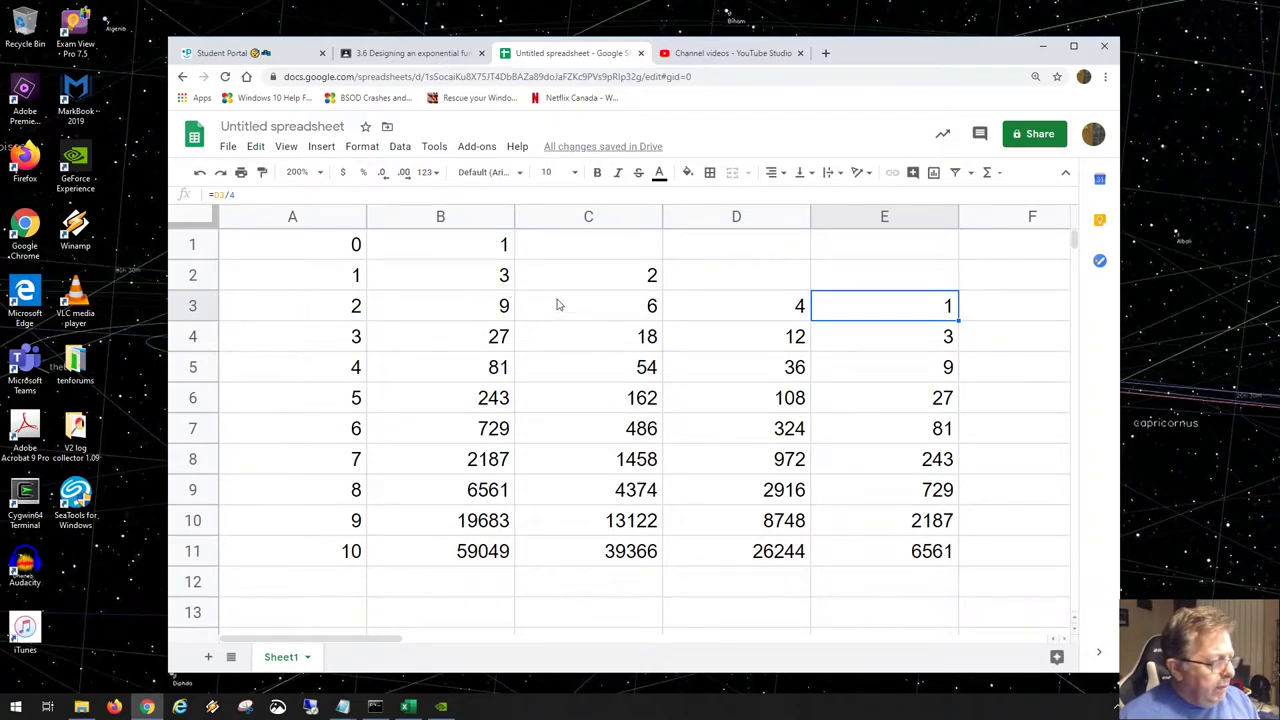
# Compare sums of B1:B9, C2:C9, D3:D11 and E3:E11, then clear E3:E11.
pyautogui.click(485, 247)
pyautogui.moveTo(485, 247); pyautogui.dragTo(480, 490)
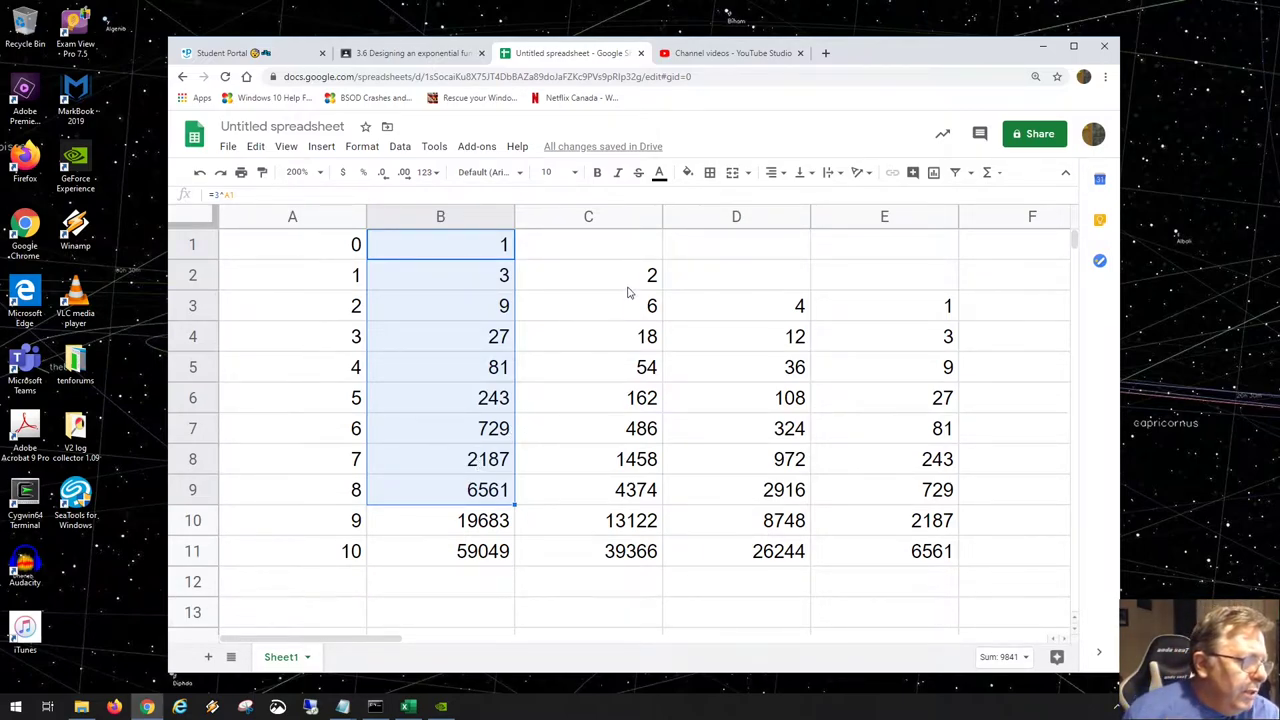
pyautogui.moveTo(628, 288); pyautogui.dragTo(622, 510)
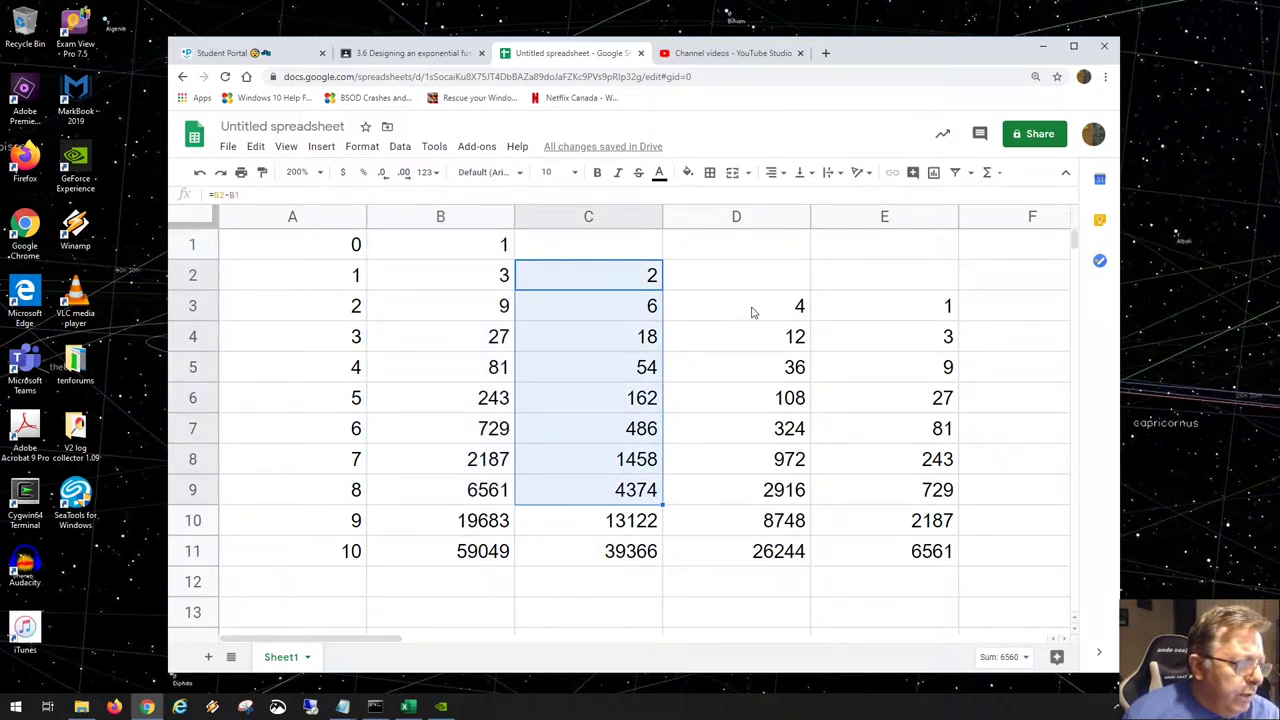
pyautogui.moveTo(753, 310); pyautogui.dragTo(755, 550)
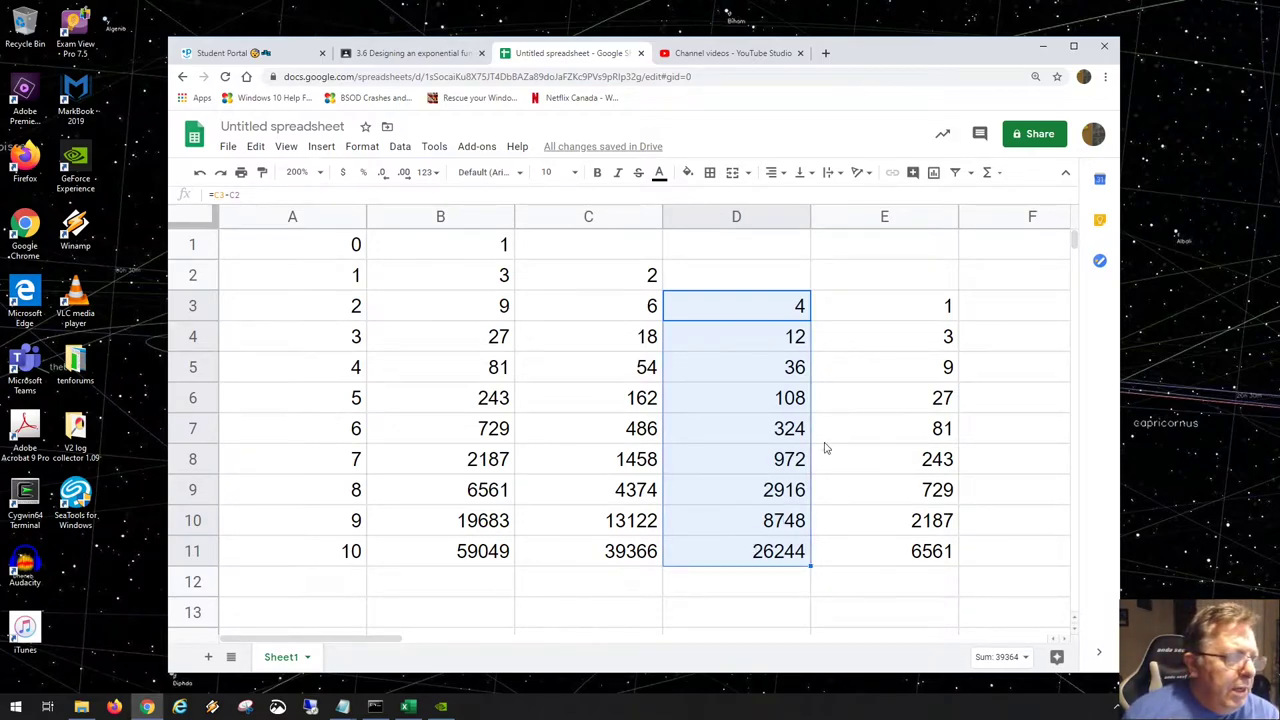
pyautogui.click(898, 318)
pyautogui.moveTo(902, 314); pyautogui.dragTo(894, 549)
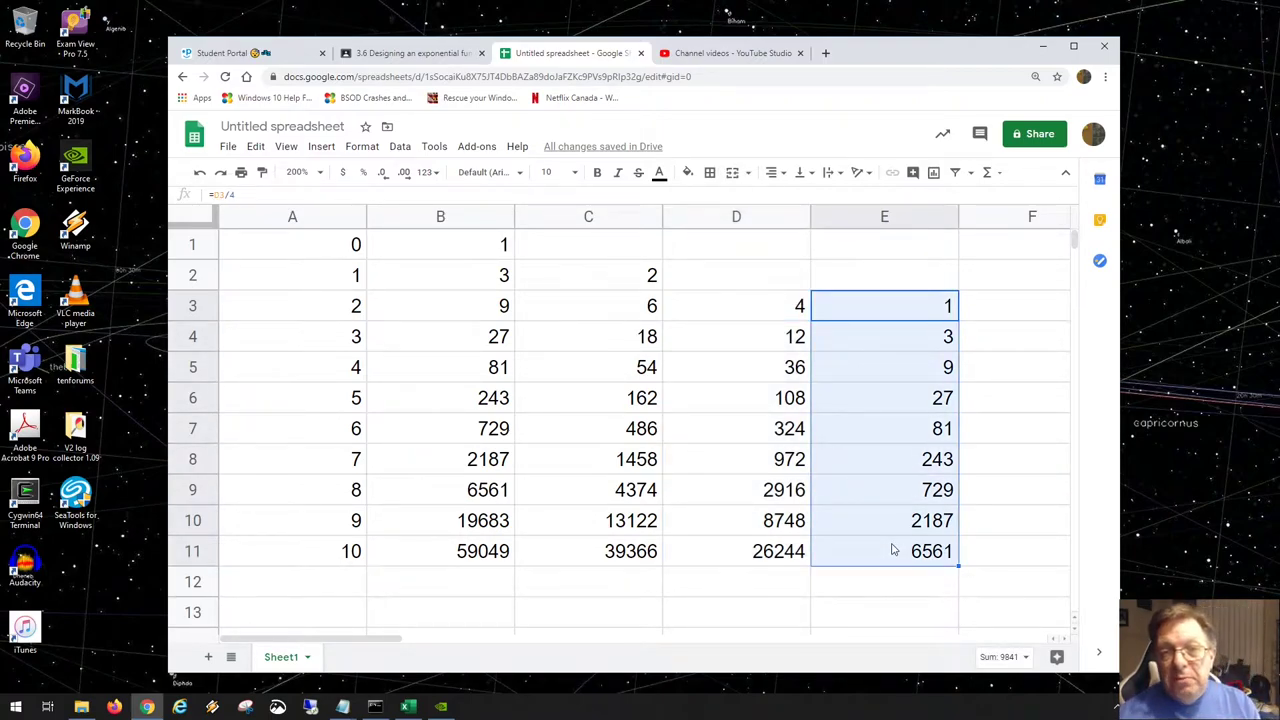
pyautogui.press('Delete')
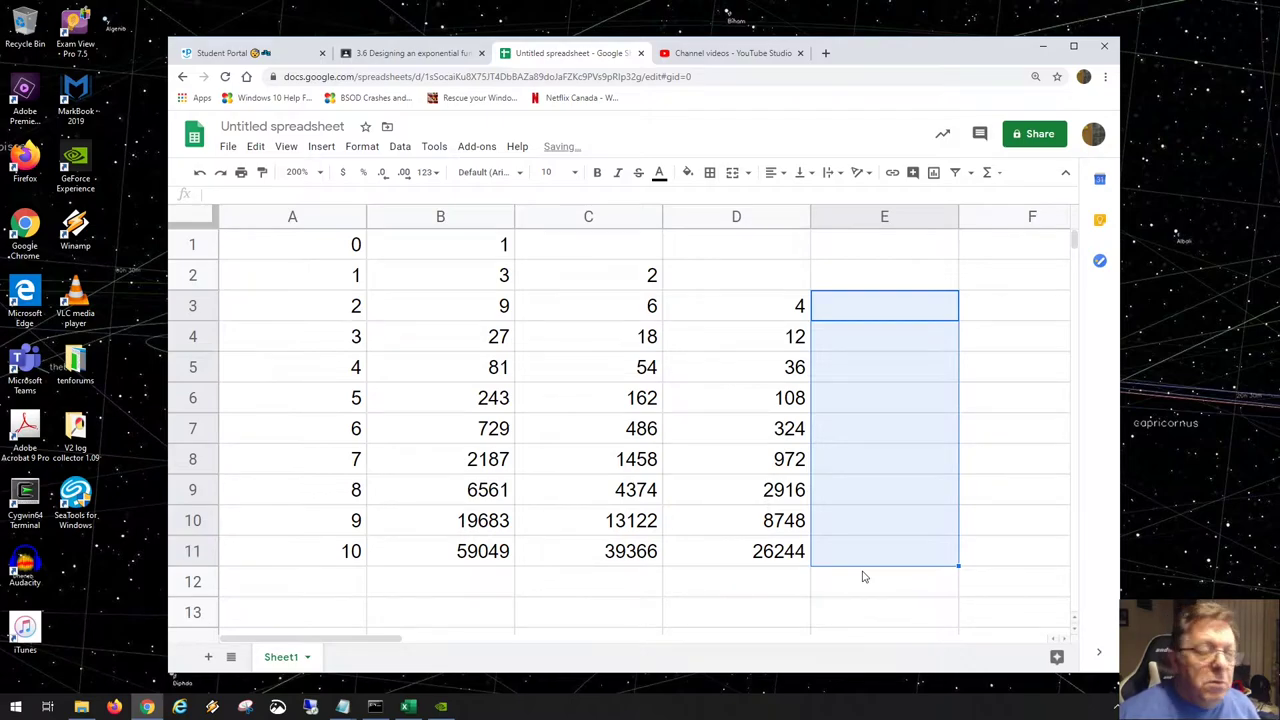
# Enter the difference formula =D4-D3 in E4.
pyautogui.click(885, 465)
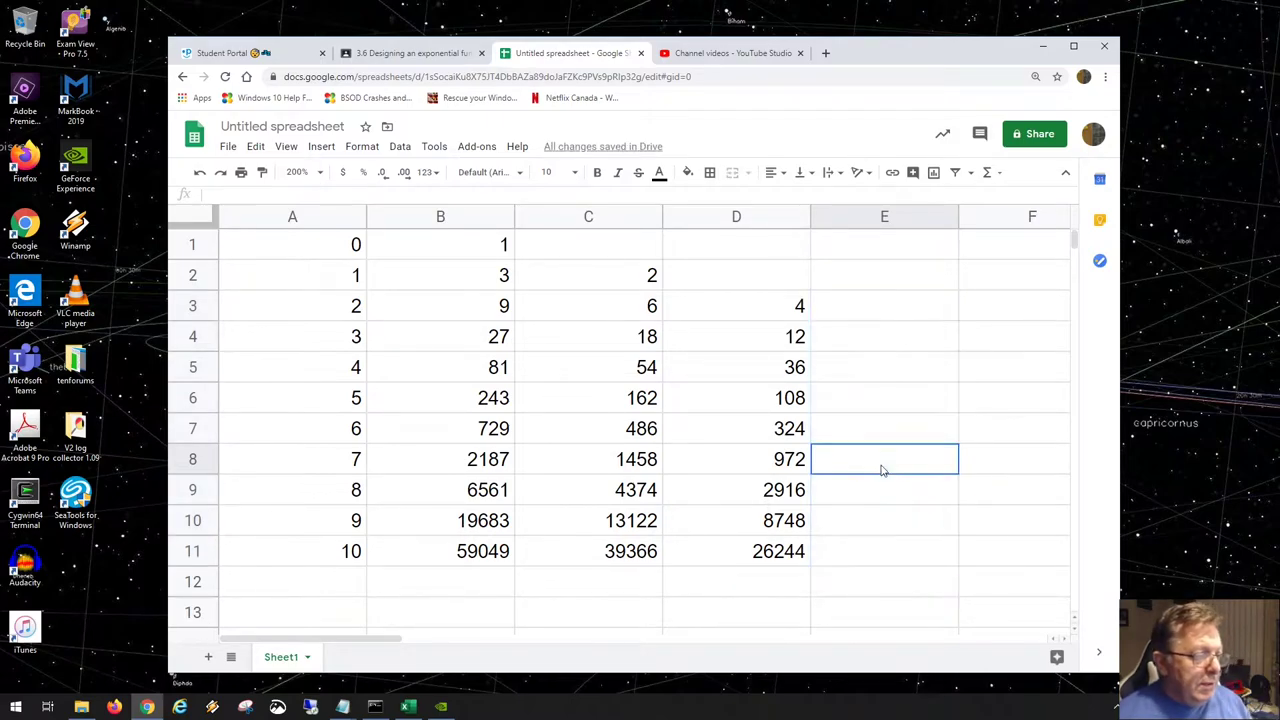
pyautogui.click(888, 344)
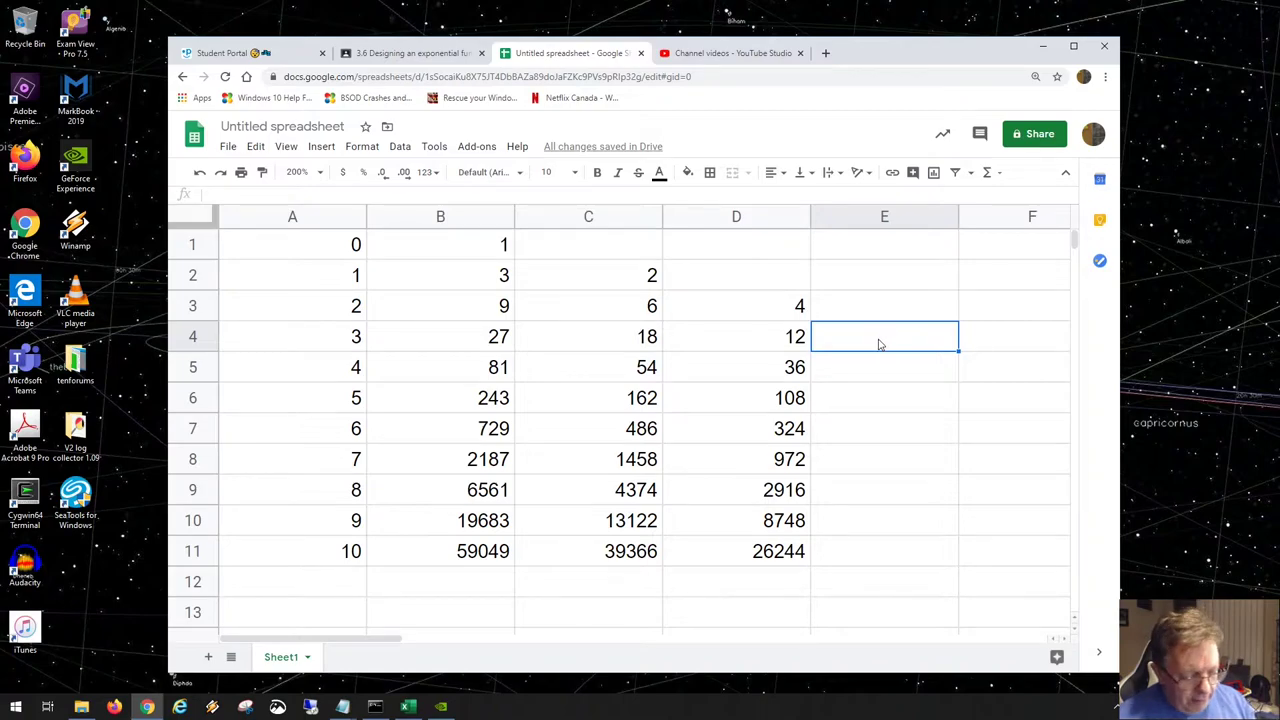
pyautogui.write('=')
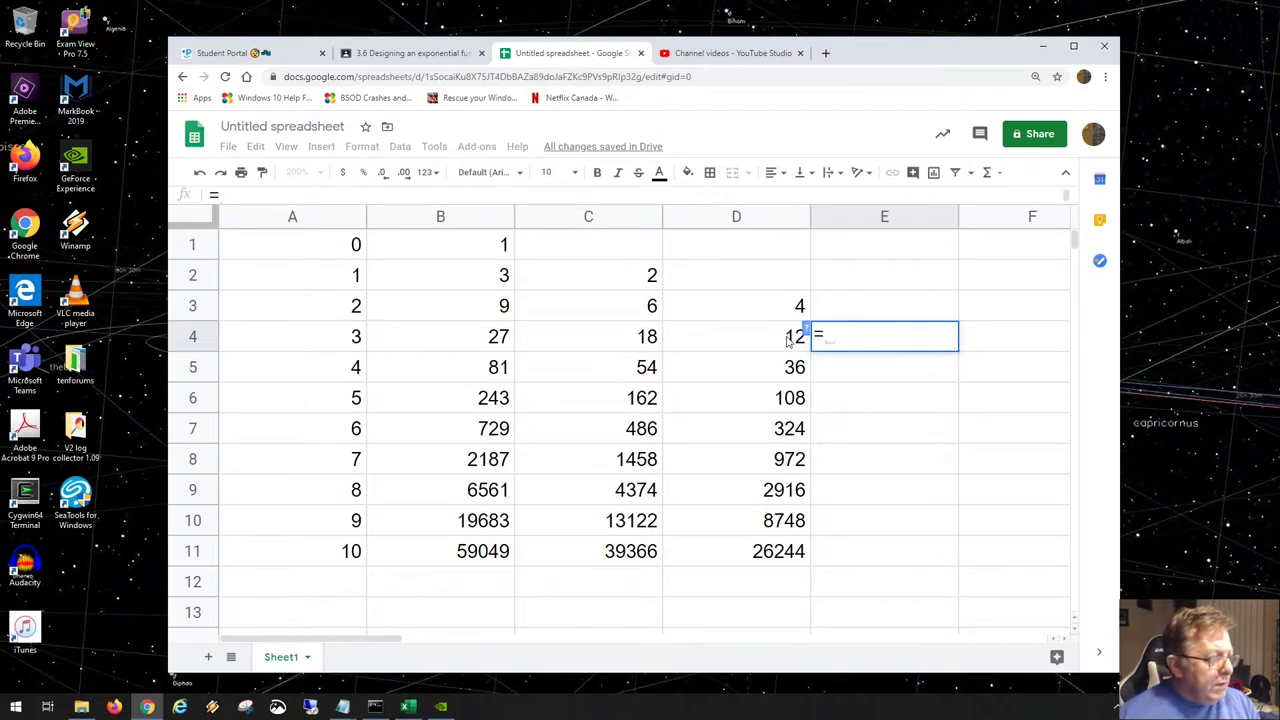
pyautogui.click(789, 341)
pyautogui.write('-')
pyautogui.click(757, 314)
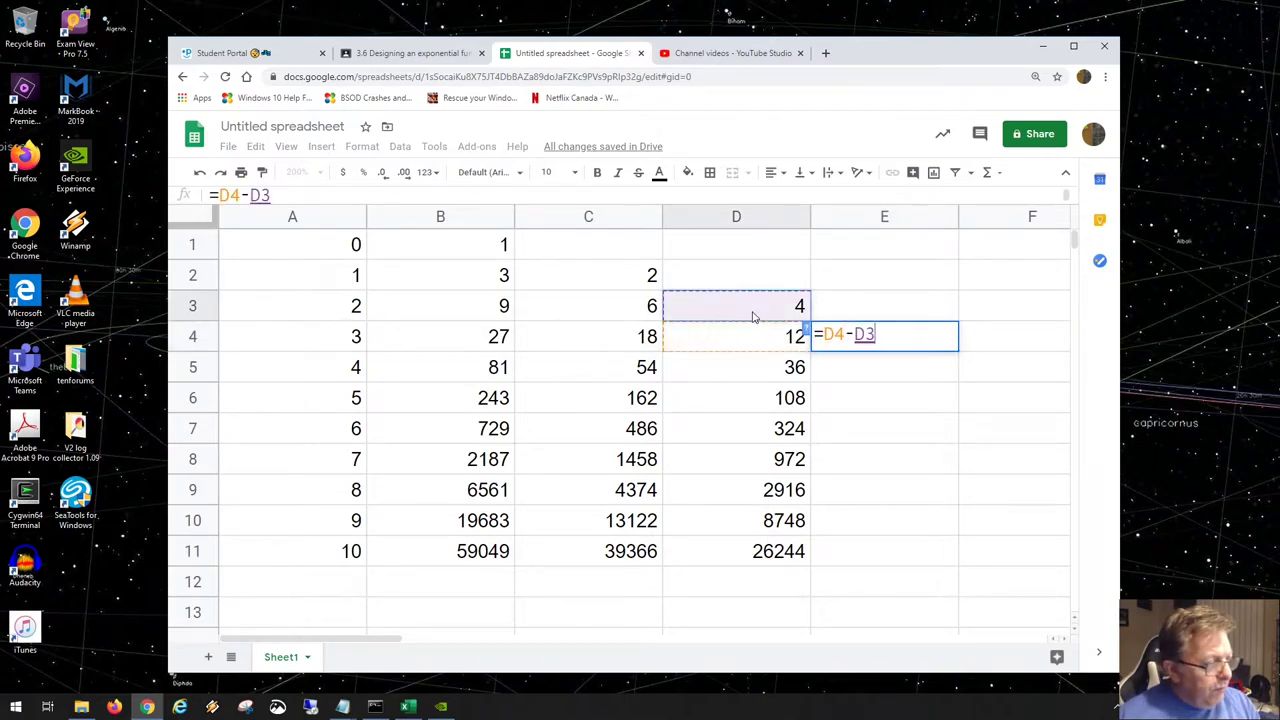
pyautogui.press('Return')
# Copy E4's formula down to E11 and check the copied formulas.
pyautogui.click(849, 337)
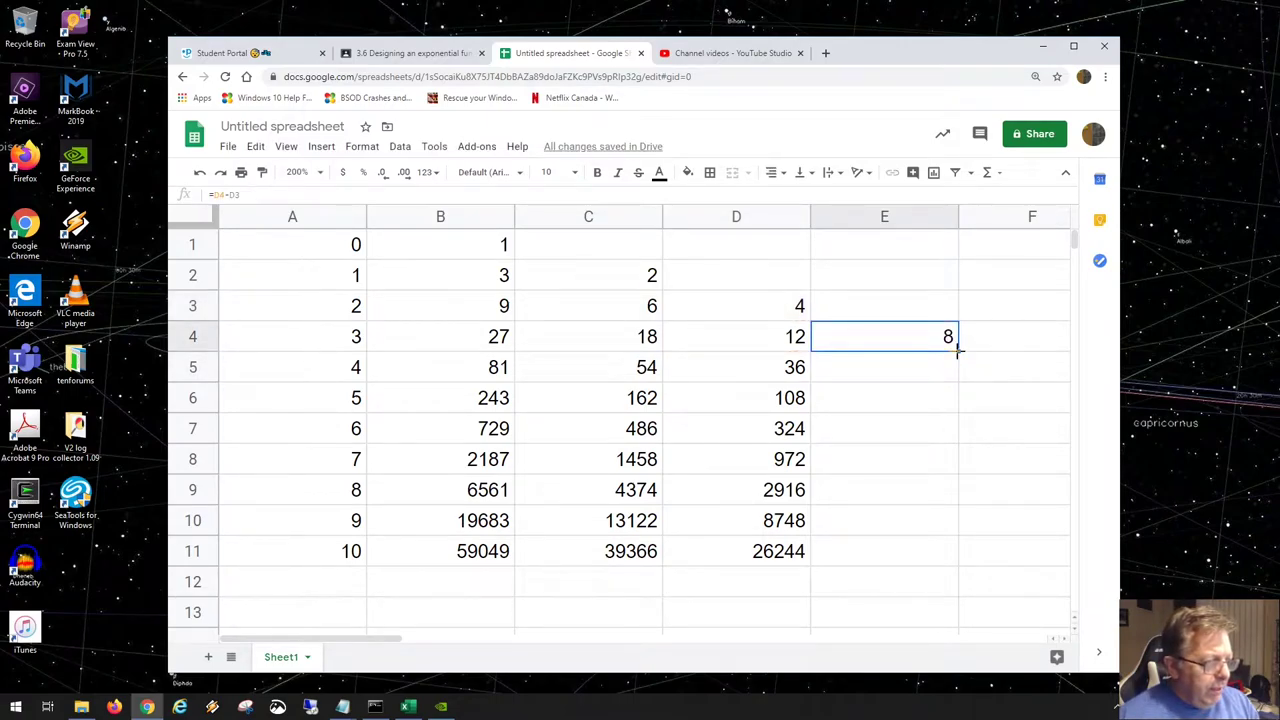
pyautogui.moveTo(957, 349); pyautogui.dragTo(957, 565)
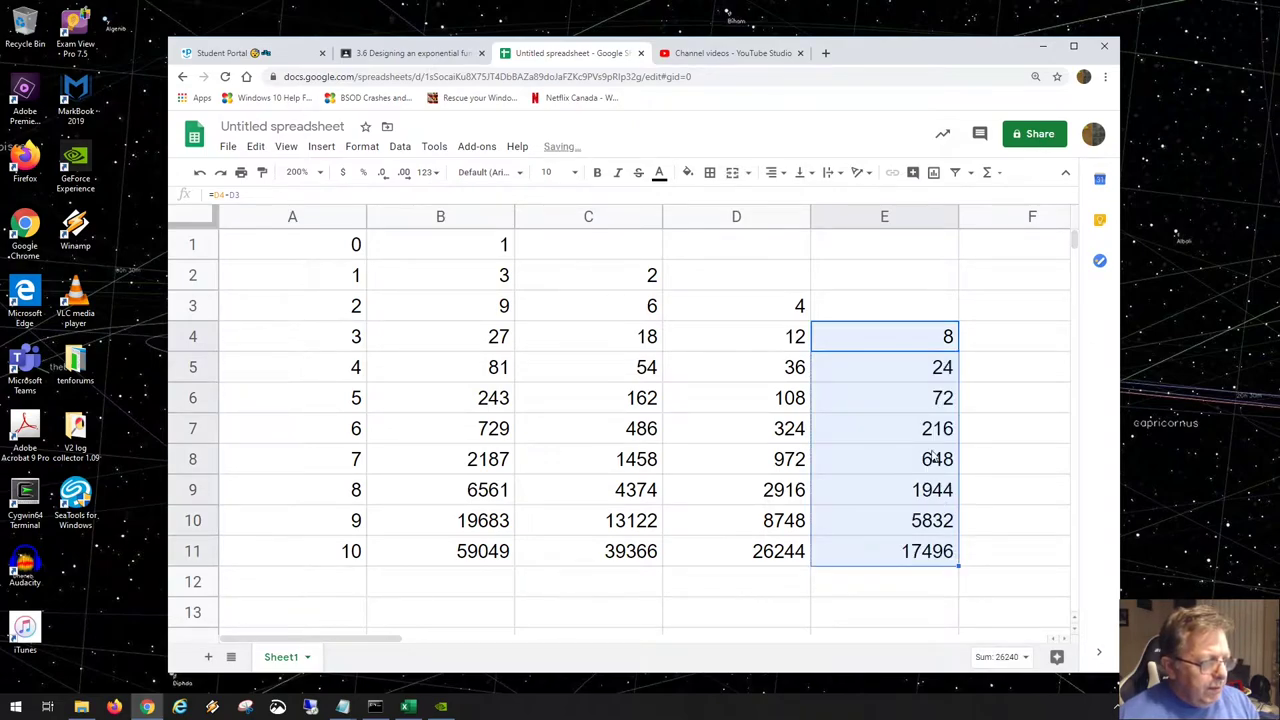
pyautogui.click(919, 375)
pyautogui.click(915, 400)
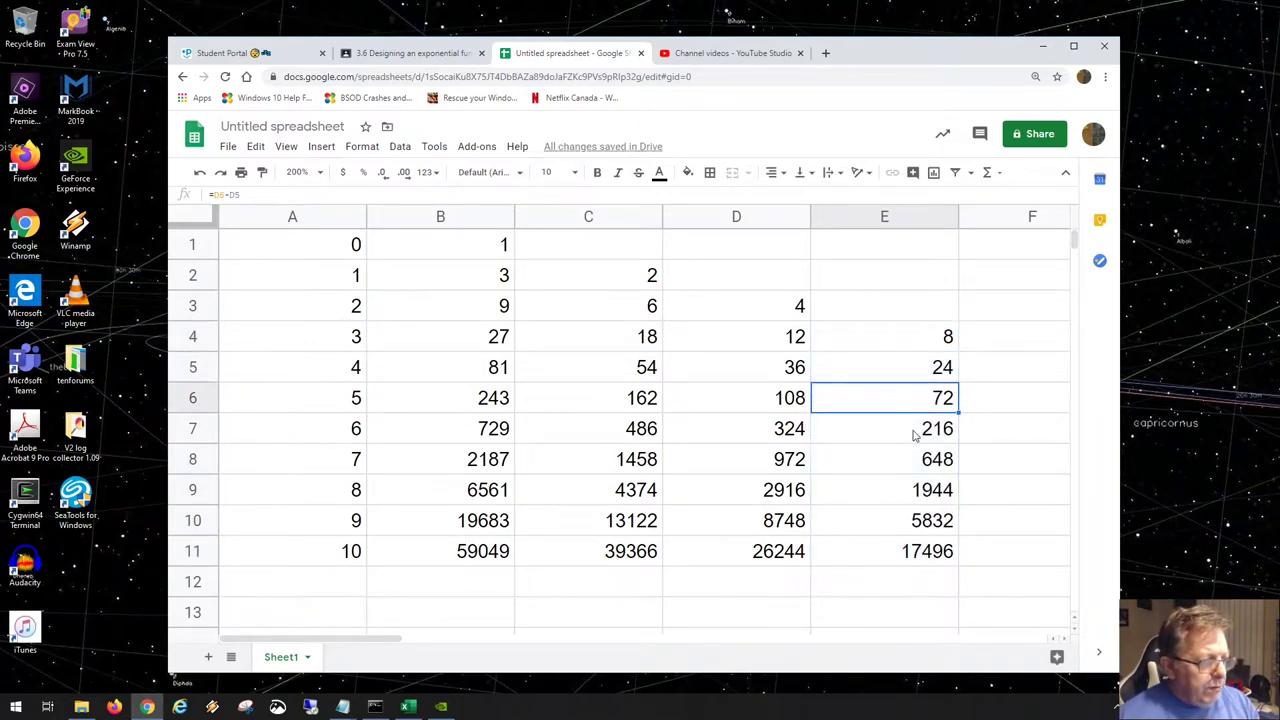
pyautogui.click(915, 430)
pyautogui.click(915, 462)
pyautogui.click(914, 490)
pyautogui.click(914, 521)
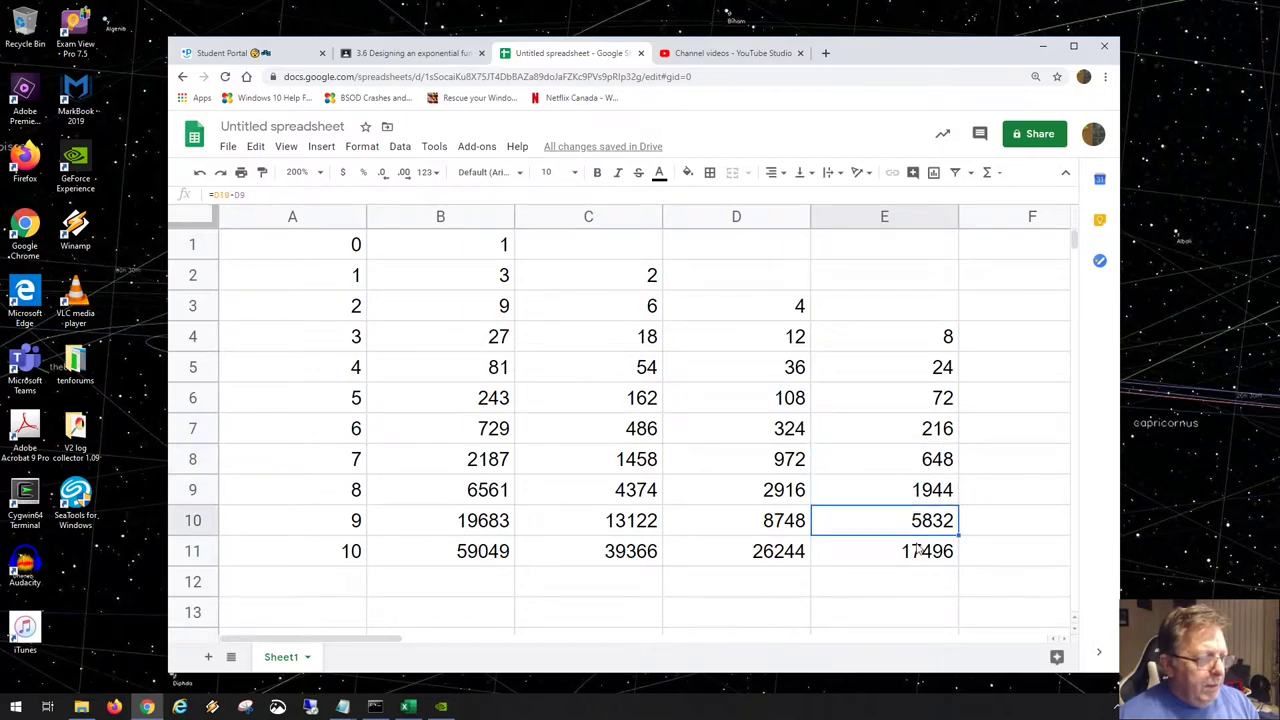
pyautogui.click(919, 549)
pyautogui.click(995, 345)
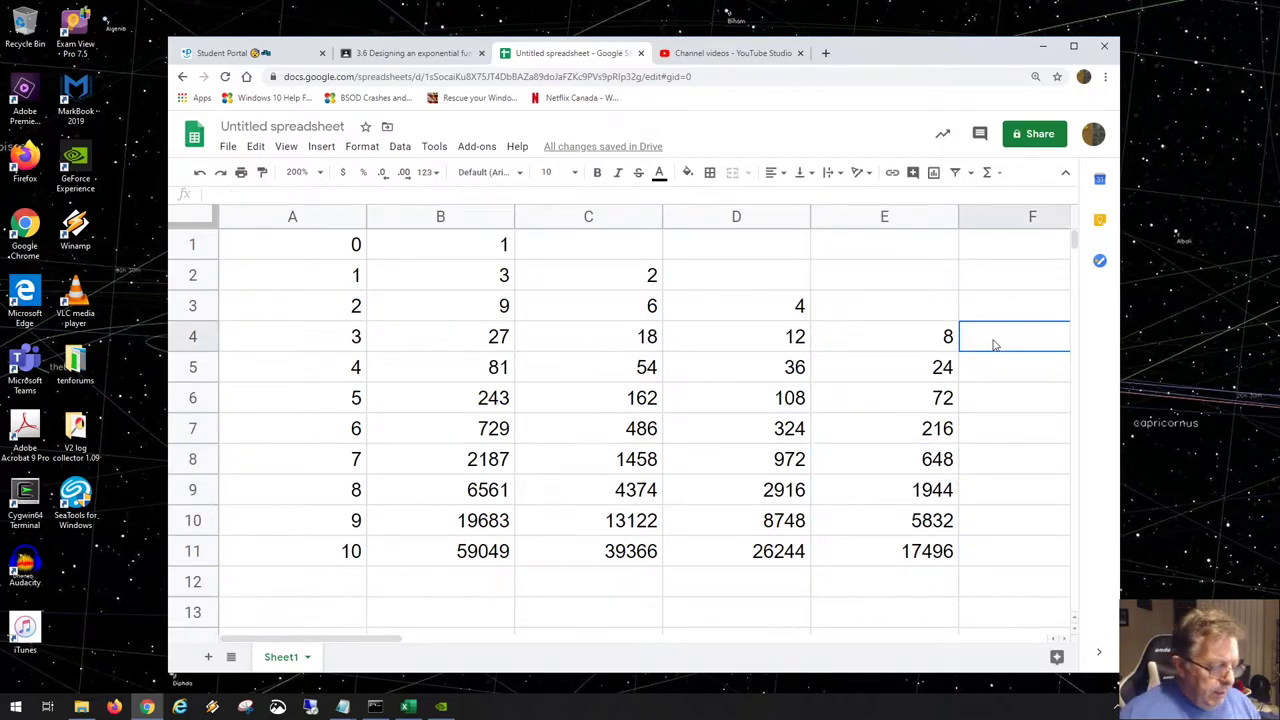
pyautogui.write('=')
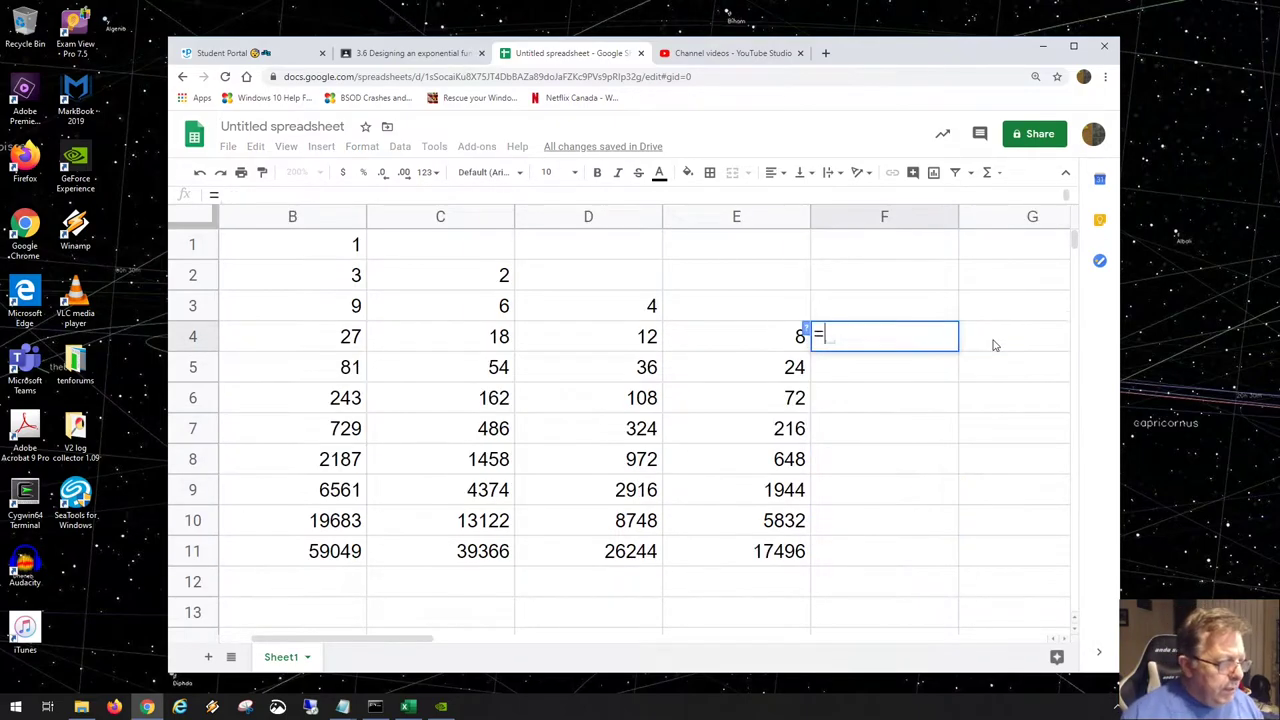
pyautogui.click(731, 340)
pyautogui.write('/')
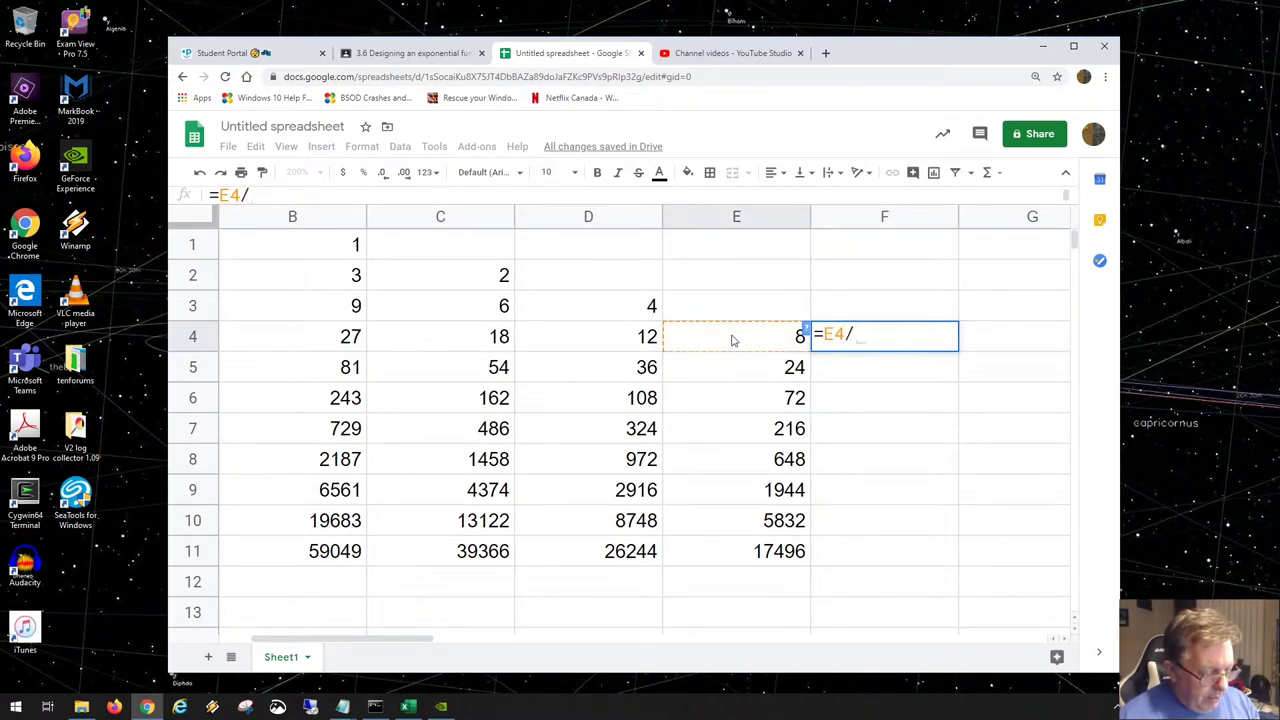
pyautogui.write('8')
pyautogui.press('Return')
pyautogui.click(883, 343)
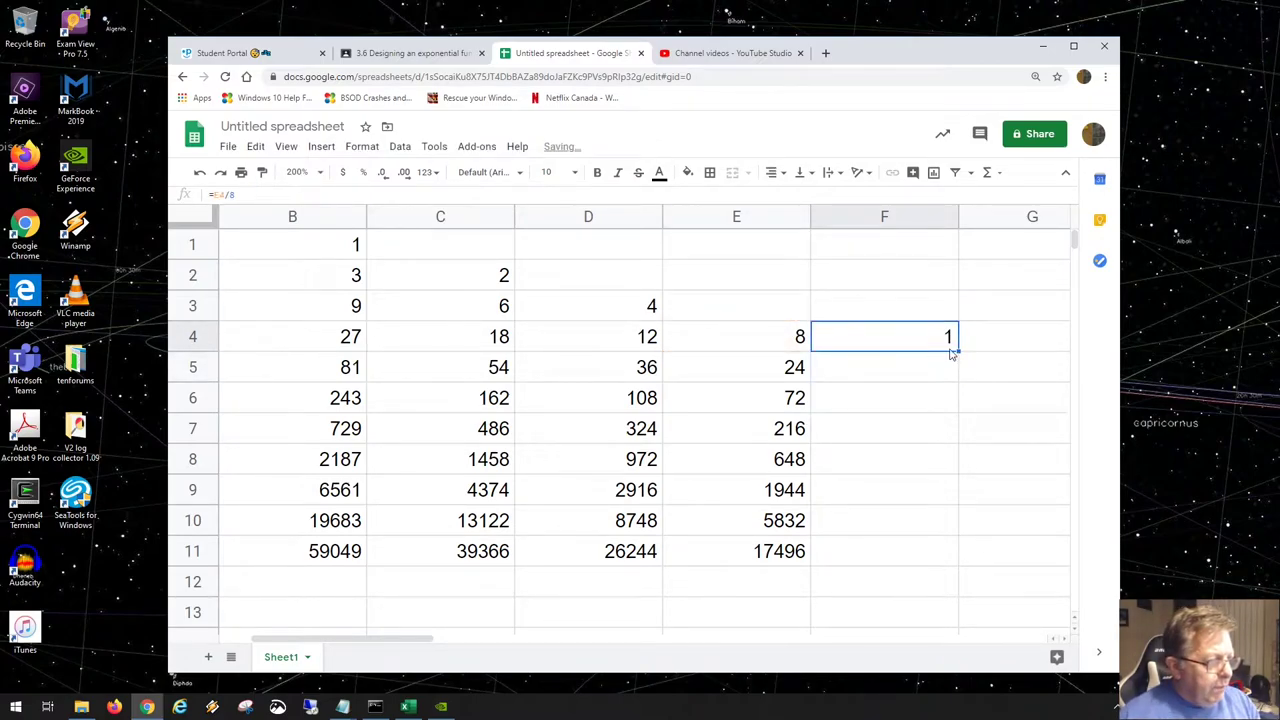
pyautogui.moveTo(955, 350); pyautogui.dragTo(960, 378)
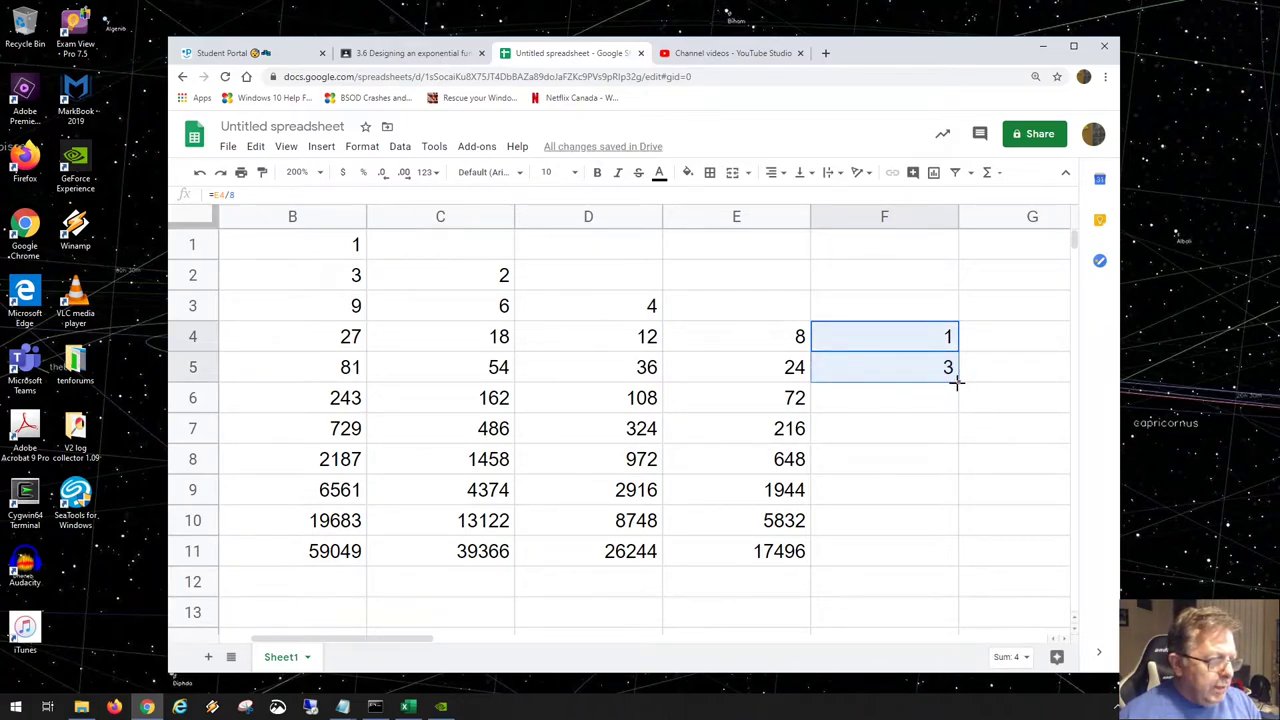
pyautogui.moveTo(958, 382); pyautogui.dragTo(955, 566)
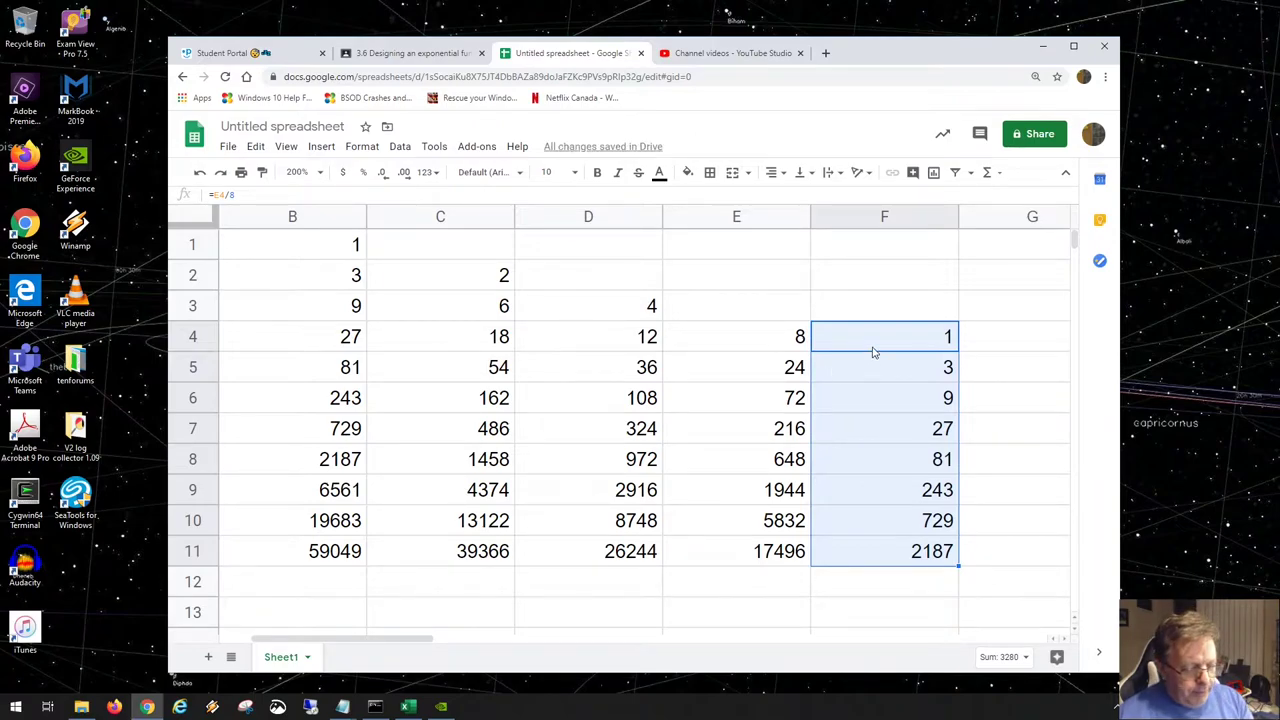
pyautogui.press('Delete')
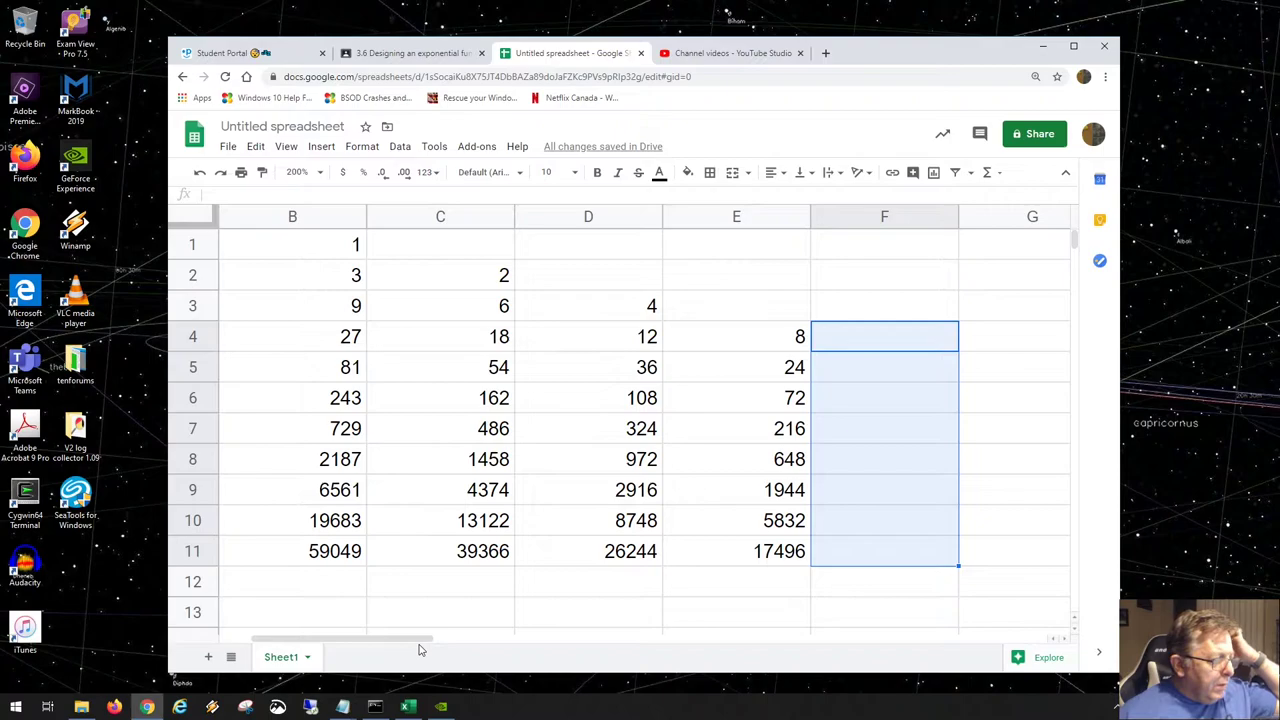
pyautogui.moveTo(423, 640); pyautogui.dragTo(368, 643)
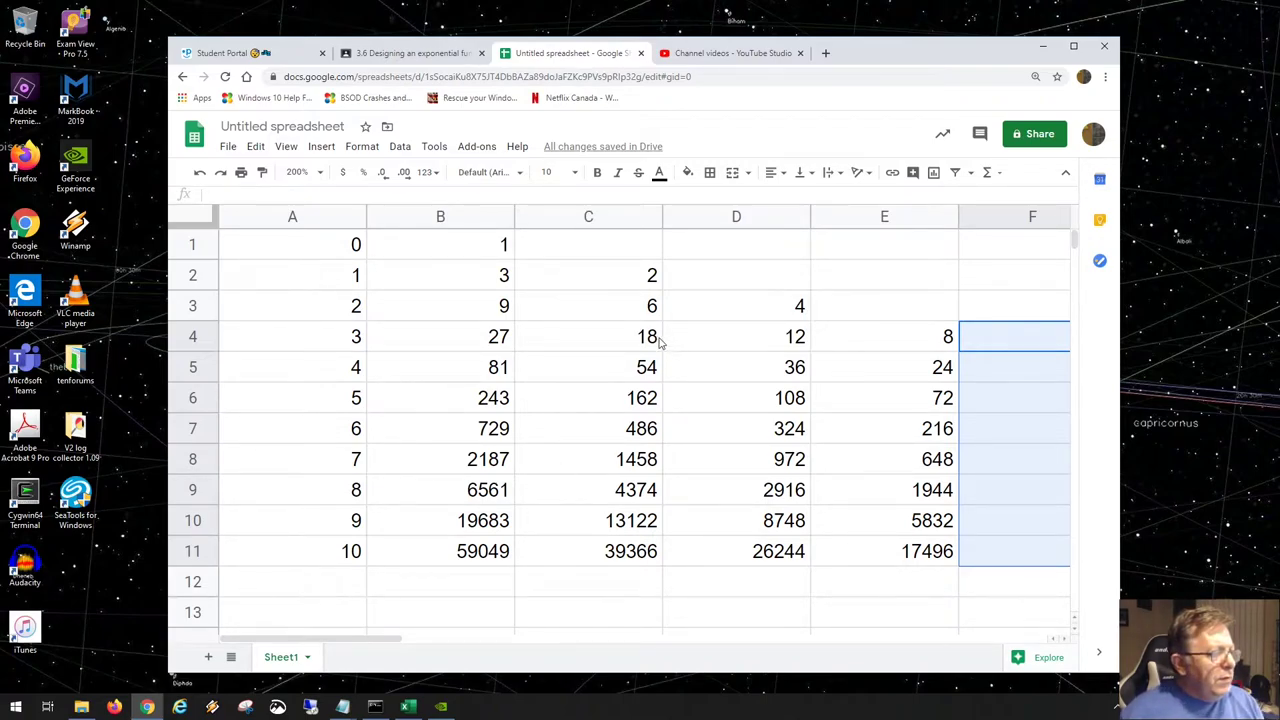
pyautogui.click(628, 281)
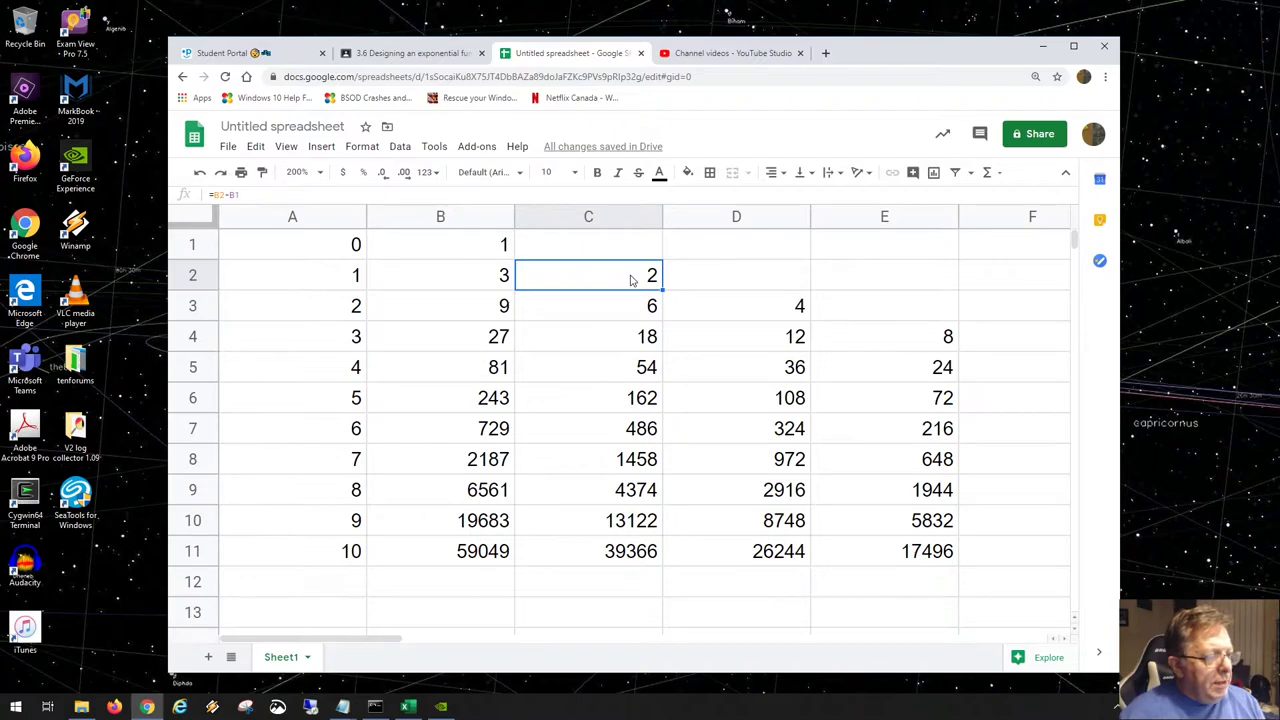
pyautogui.click(752, 309)
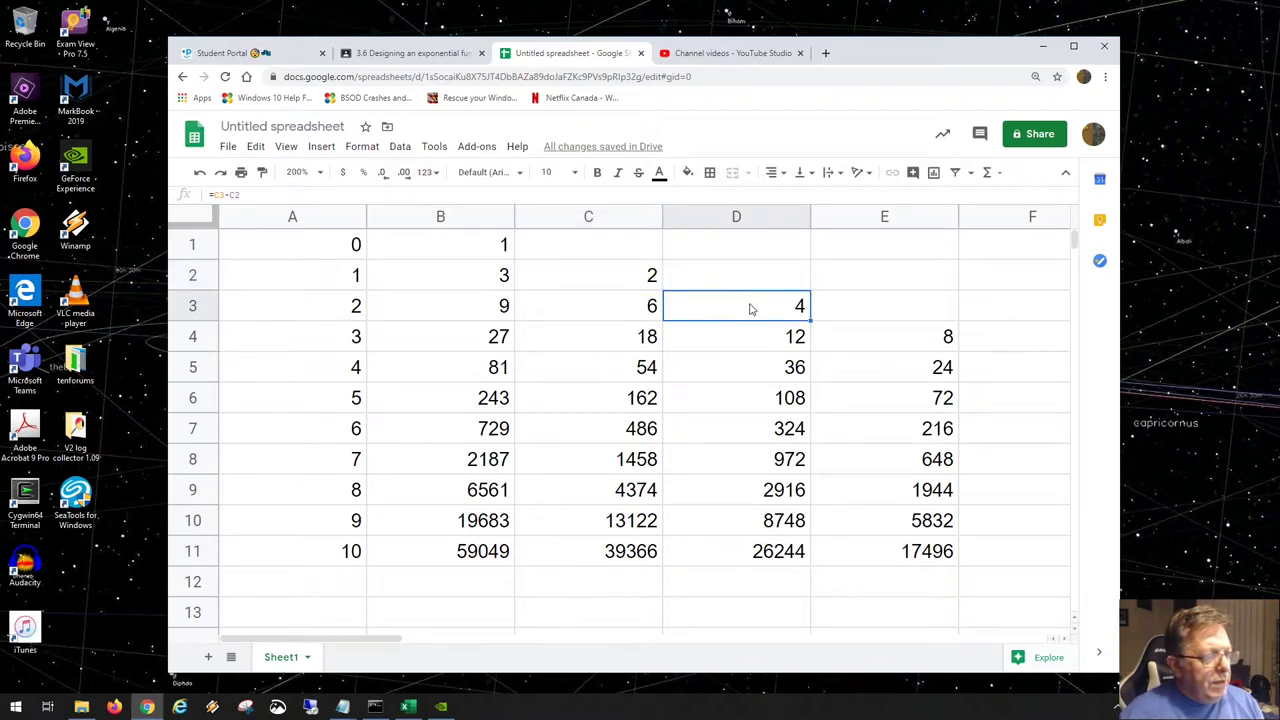
pyautogui.click(897, 343)
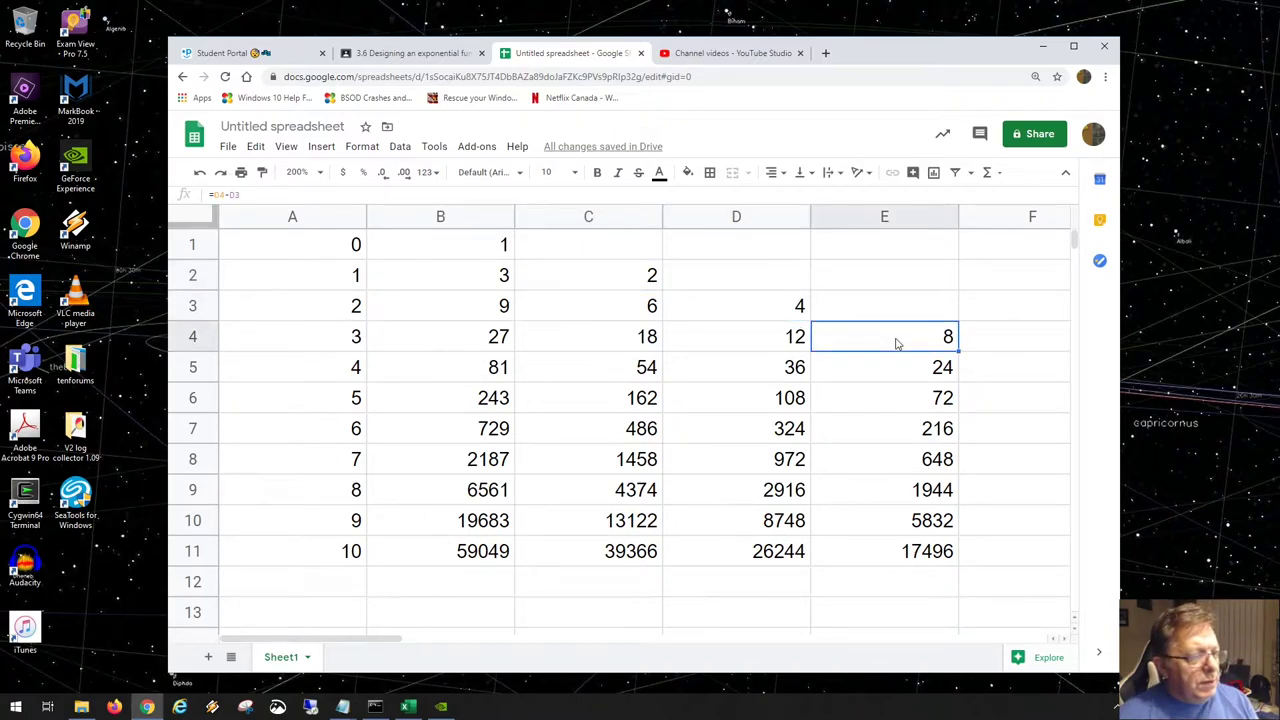
pyautogui.click(950, 368)
pyautogui.click(953, 343)
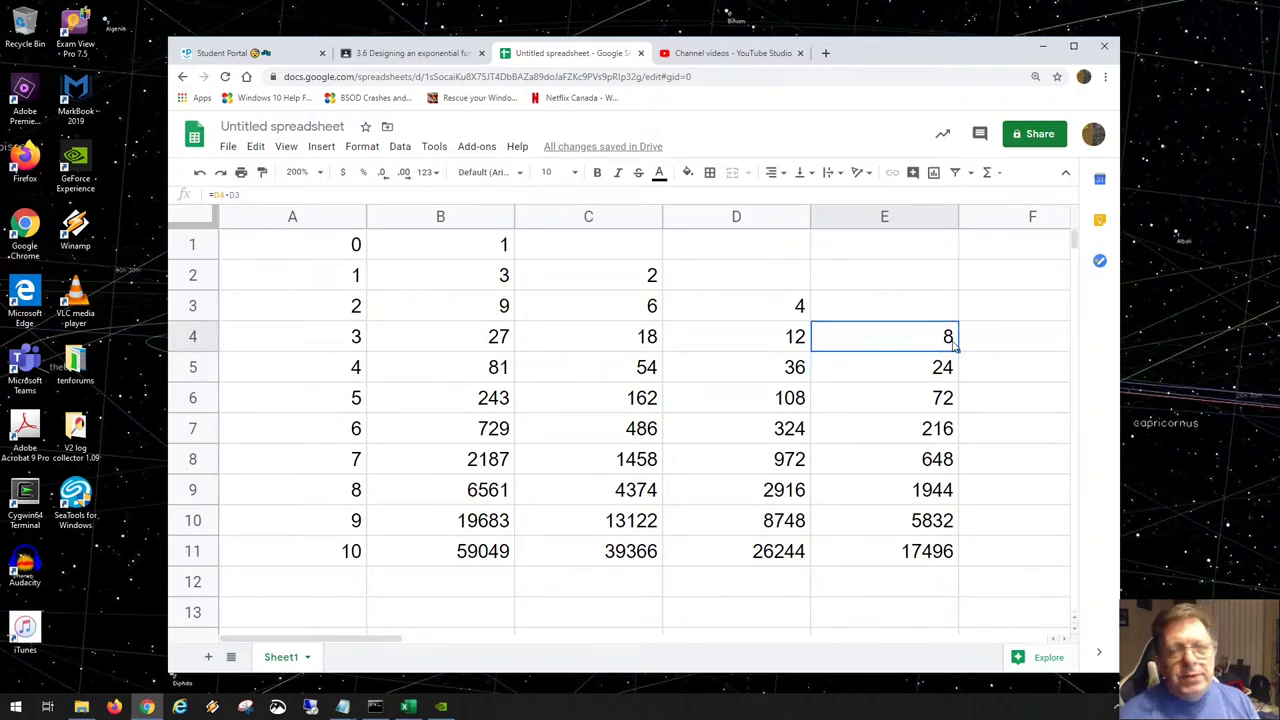
pyautogui.click(1015, 376)
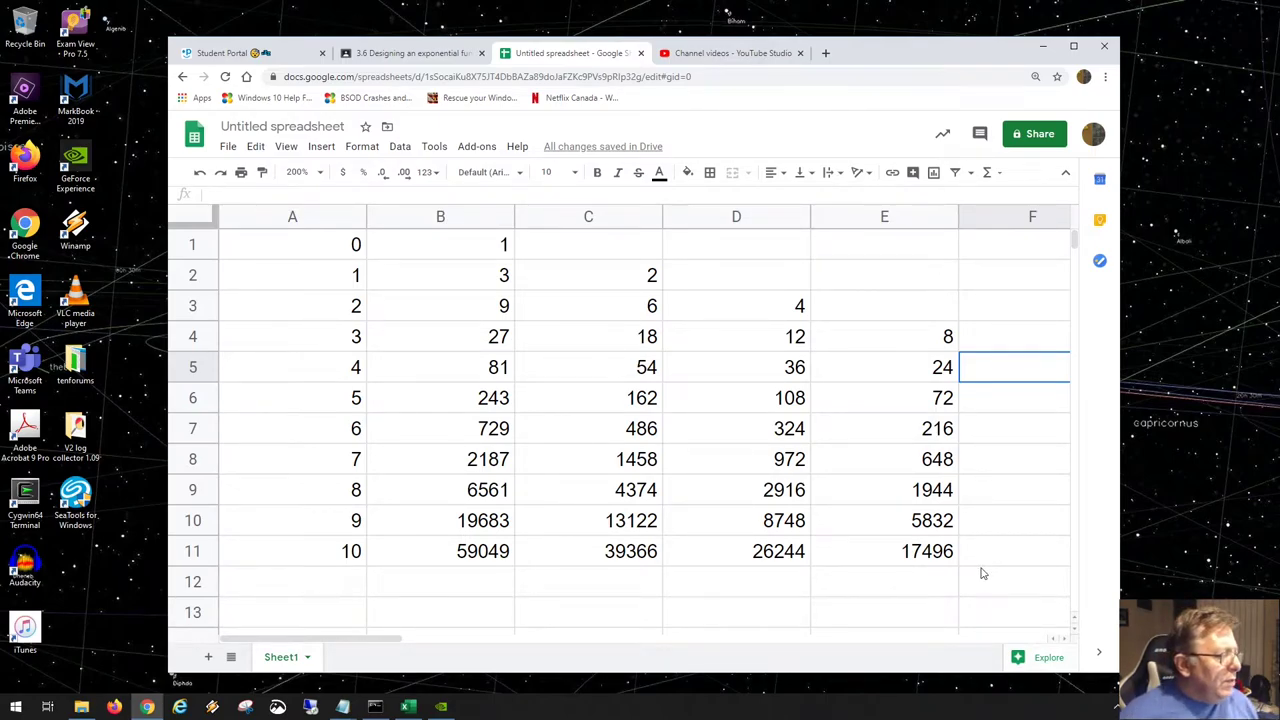
pyautogui.click(339, 251)
pyautogui.moveTo(339, 251); pyautogui.dragTo(449, 551)
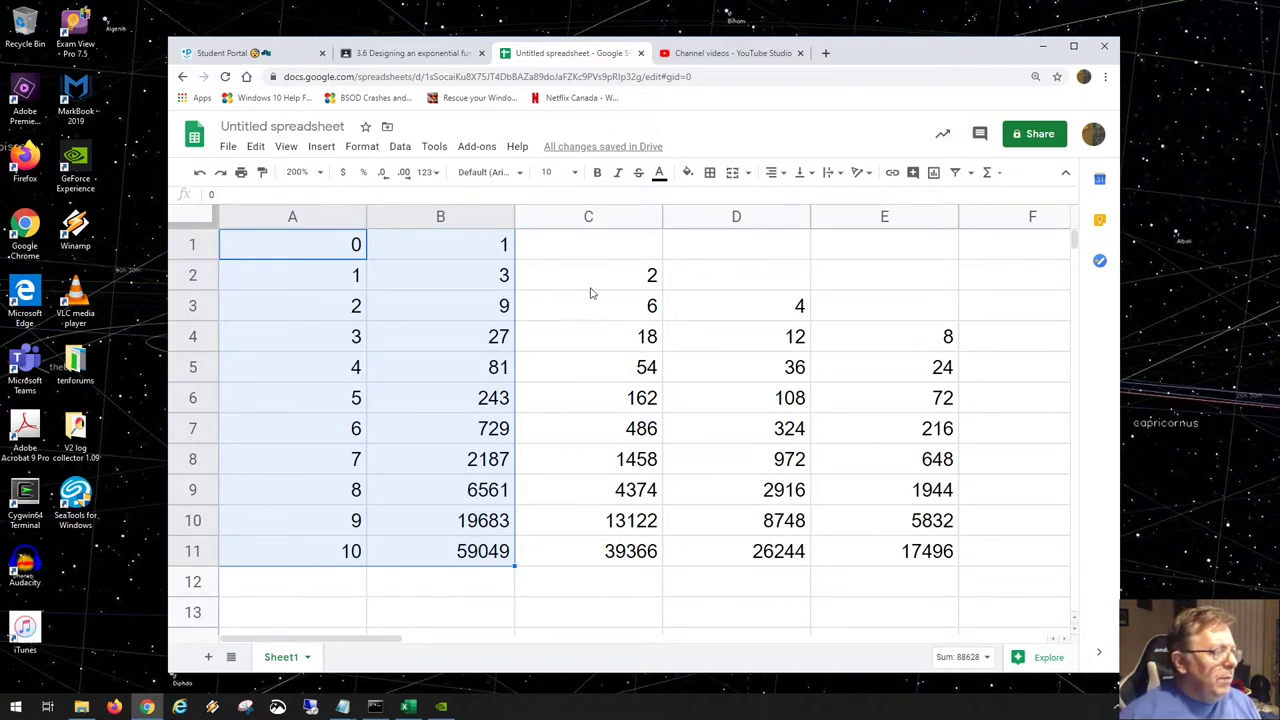
pyautogui.moveTo(591, 277); pyautogui.dragTo(891, 554)
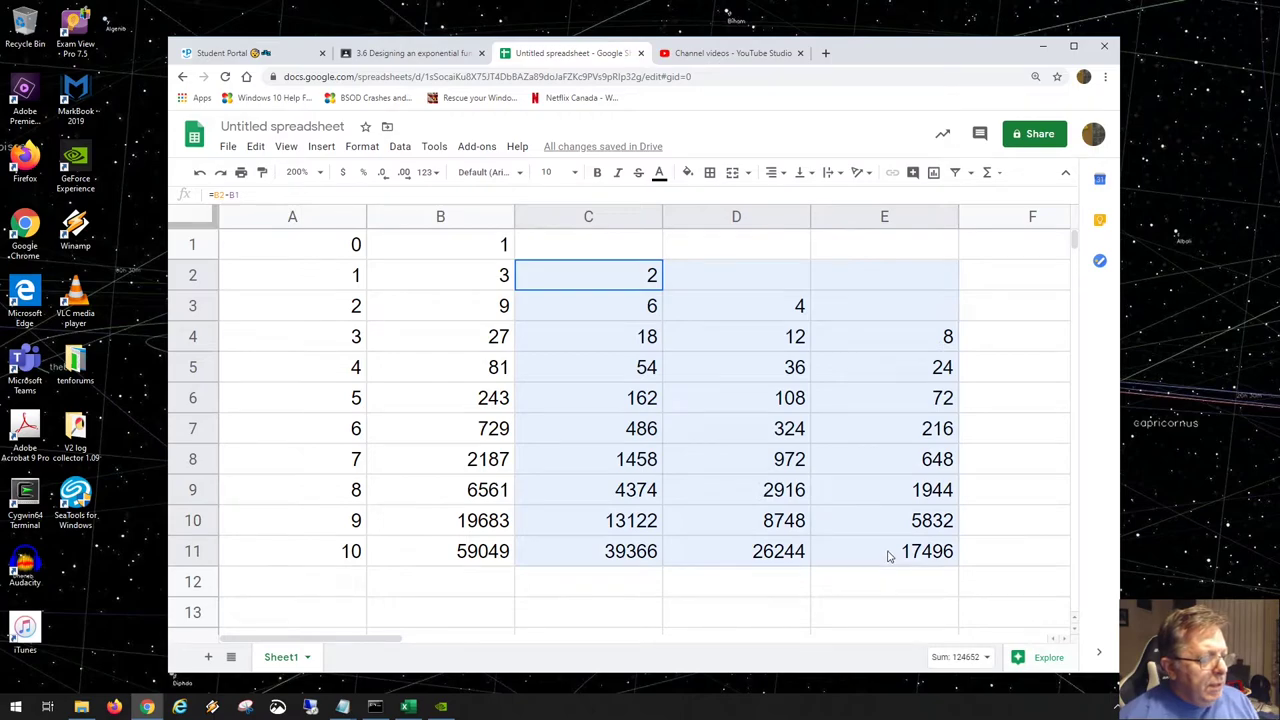
# Clear C2:E11, change B1 to =2^A1, and fill it down to B11.
pyautogui.press('Delete')
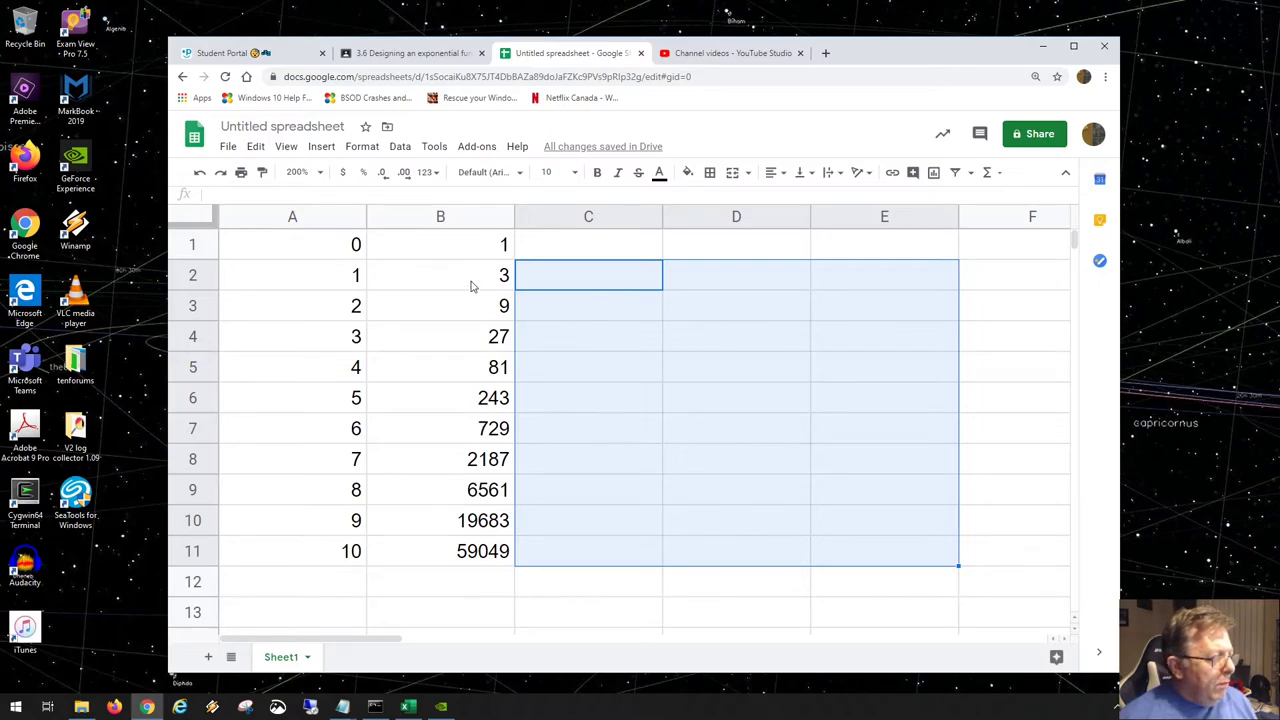
pyautogui.click(467, 251)
pyautogui.doubleClick(467, 251)
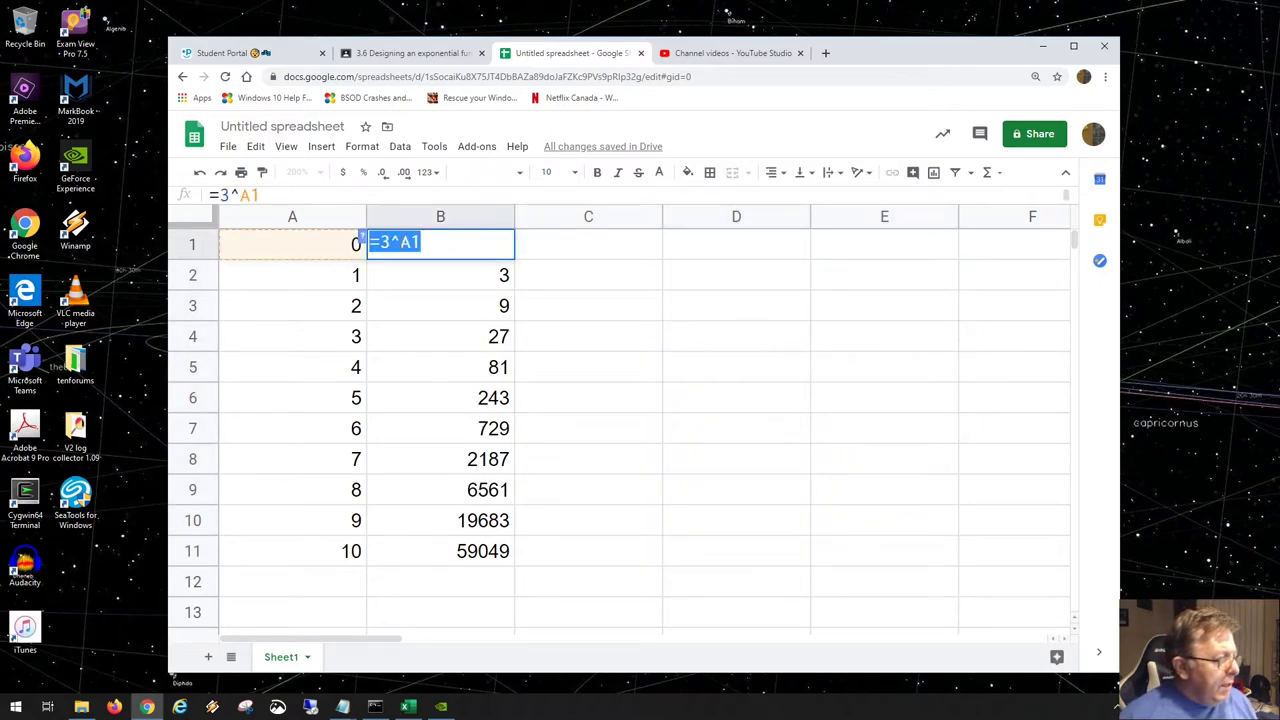
pyautogui.click(377, 242)
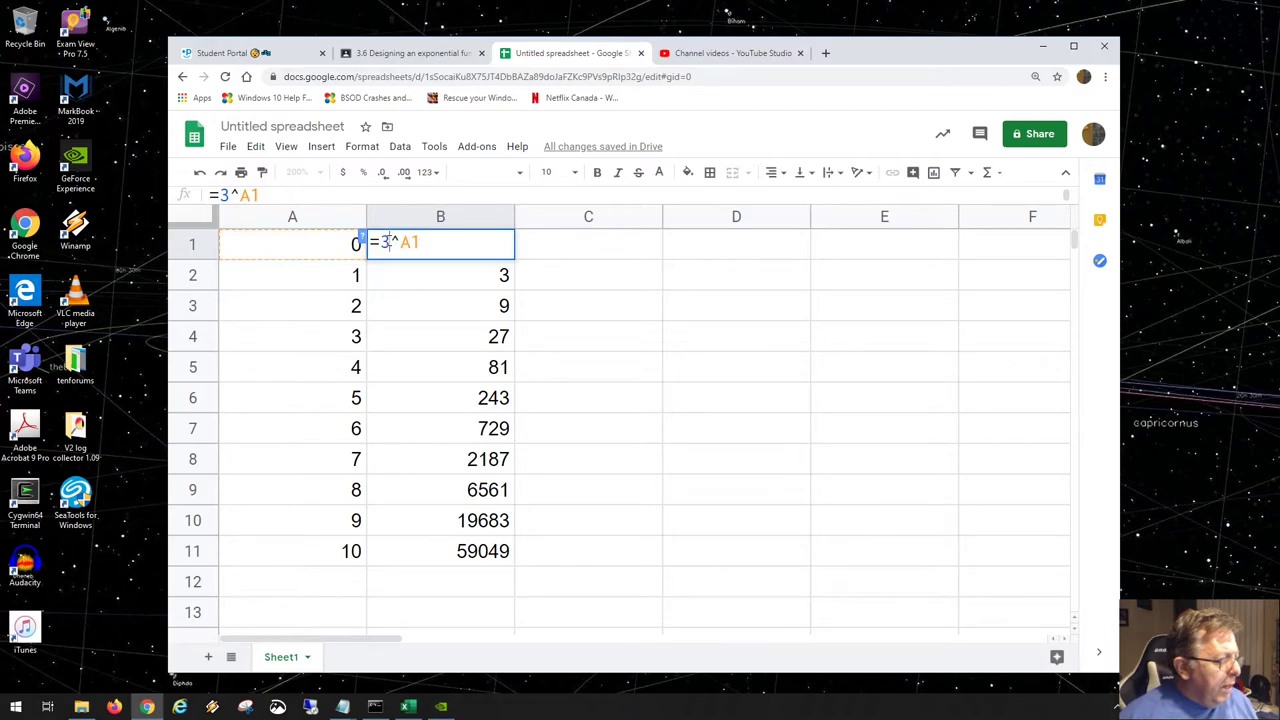
pyautogui.hotkey('shift', 'Right')
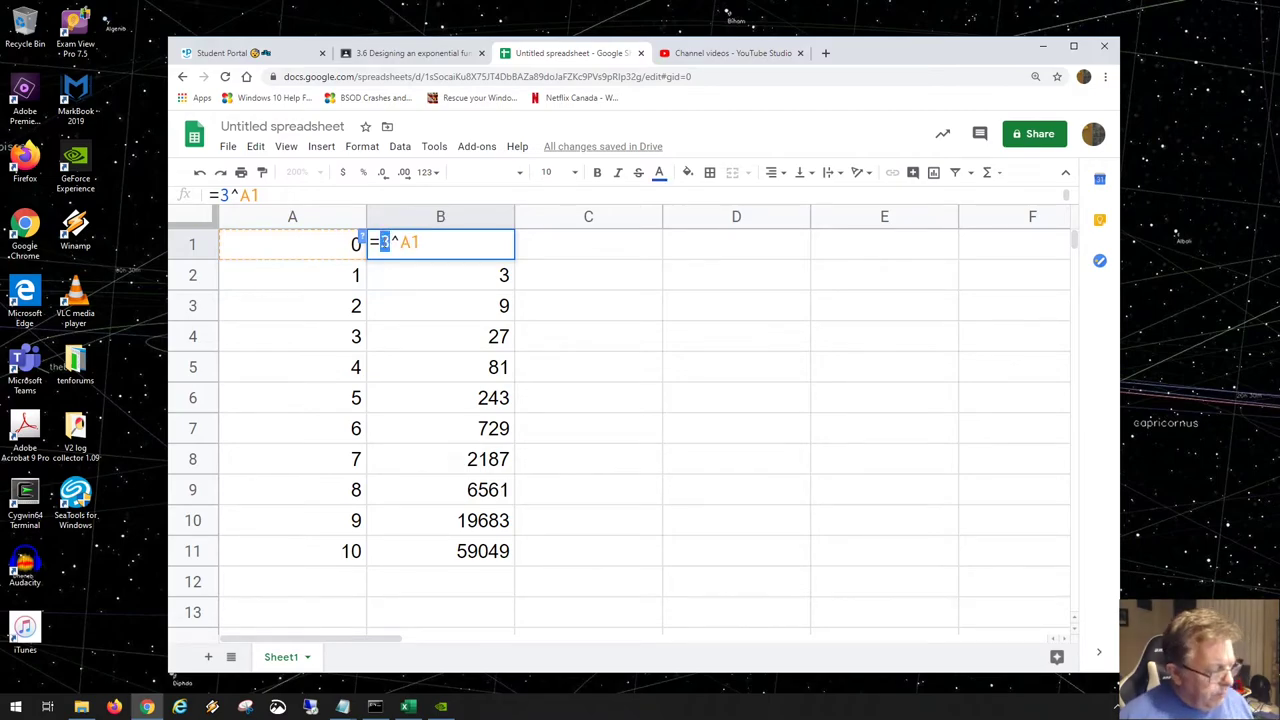
pyautogui.write('2')
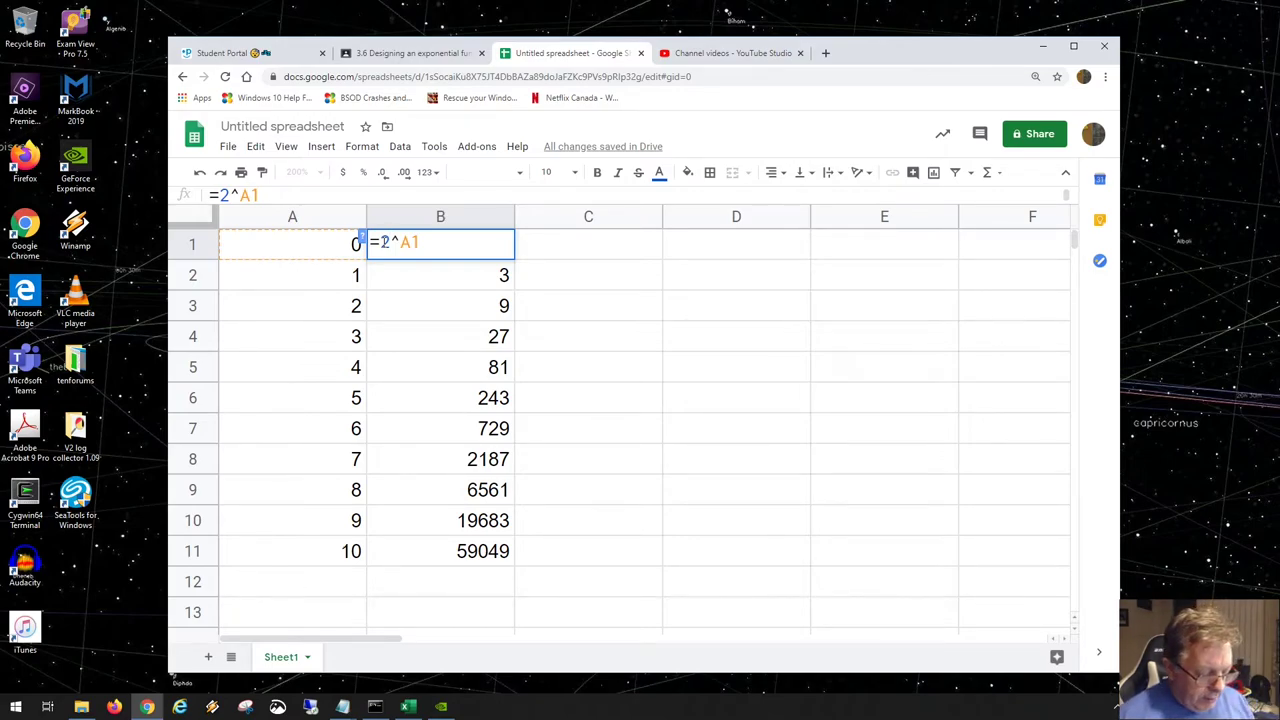
pyautogui.press('Return')
pyautogui.click(443, 250)
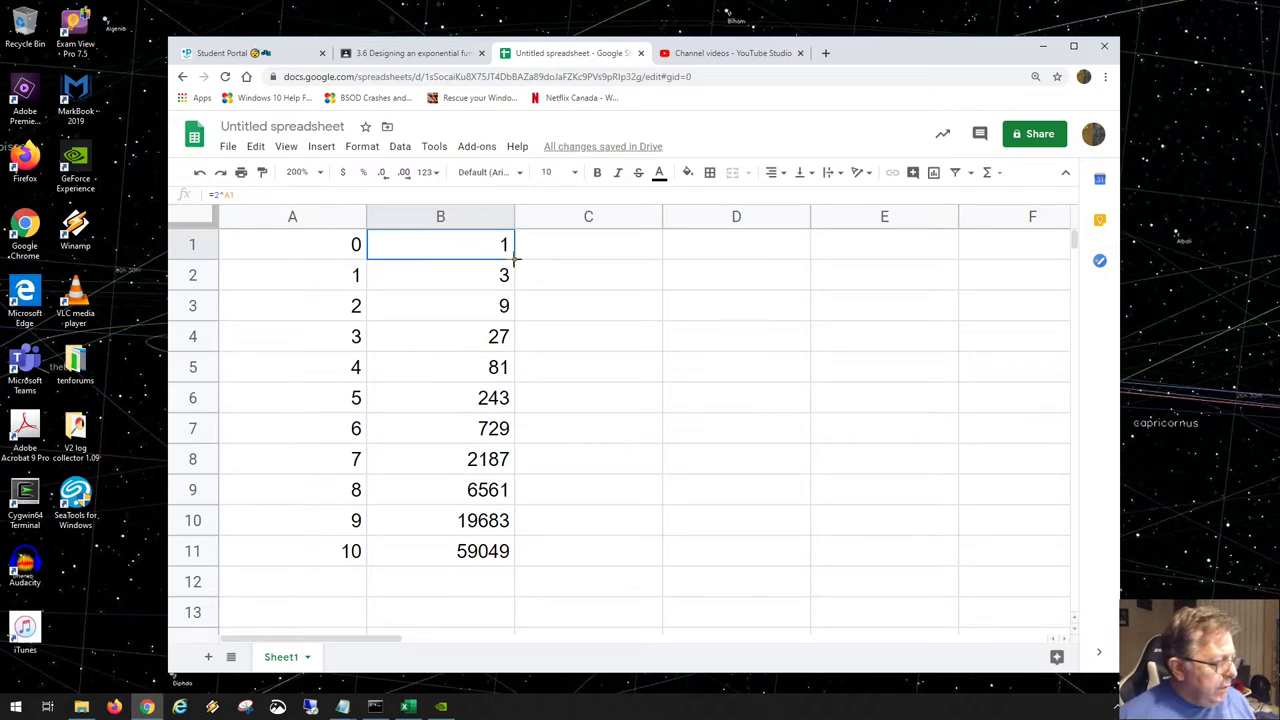
pyautogui.moveTo(514, 257); pyautogui.dragTo(514, 562)
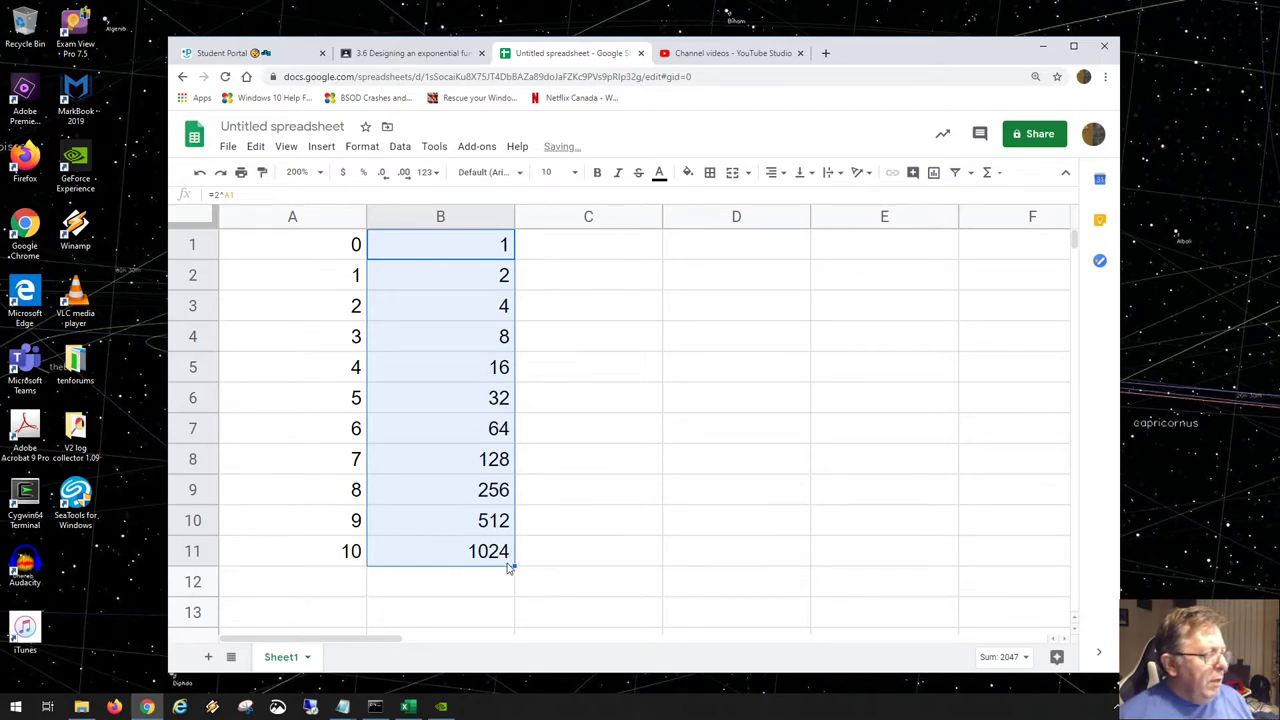
# Enter =B2-B1 in C2 and fill it down to C11, giving differences 1 through 512.
pyautogui.click(572, 282)
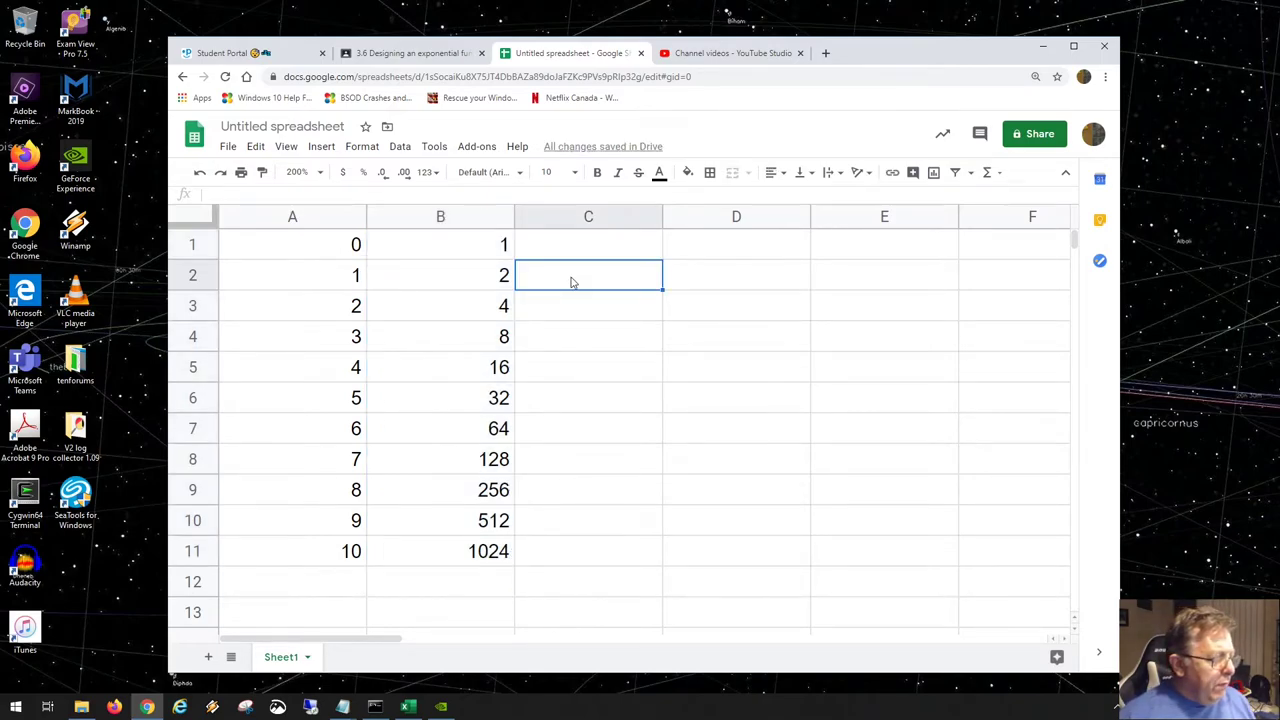
pyautogui.write('=')
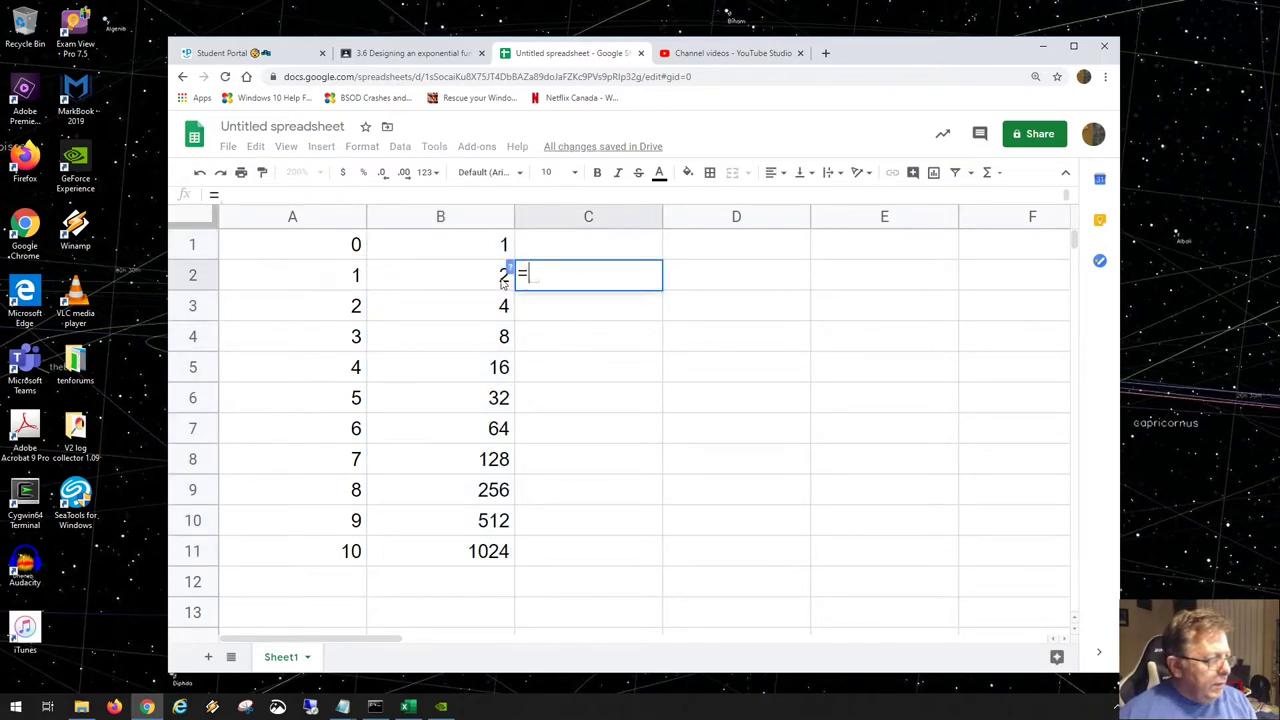
pyautogui.click(484, 281)
pyautogui.write('-')
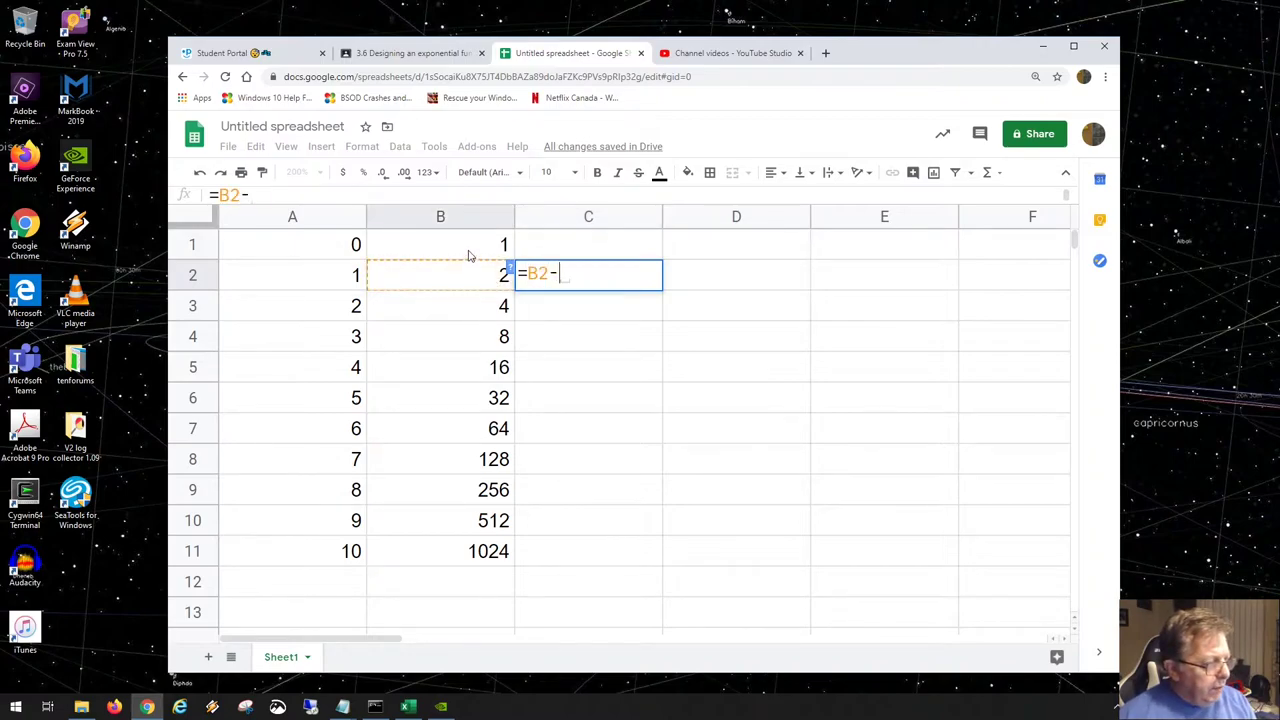
pyautogui.click(468, 255)
pyautogui.press('Return')
pyautogui.click(590, 278)
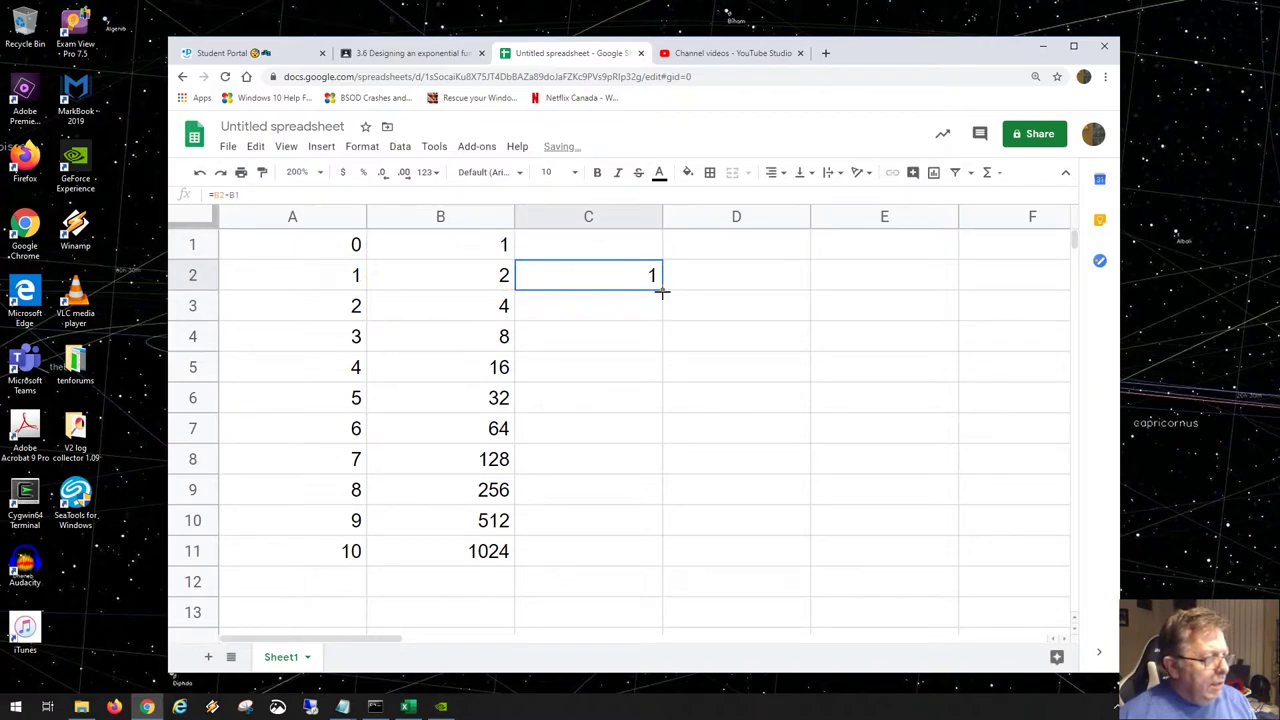
pyautogui.moveTo(661, 290); pyautogui.dragTo(650, 566)
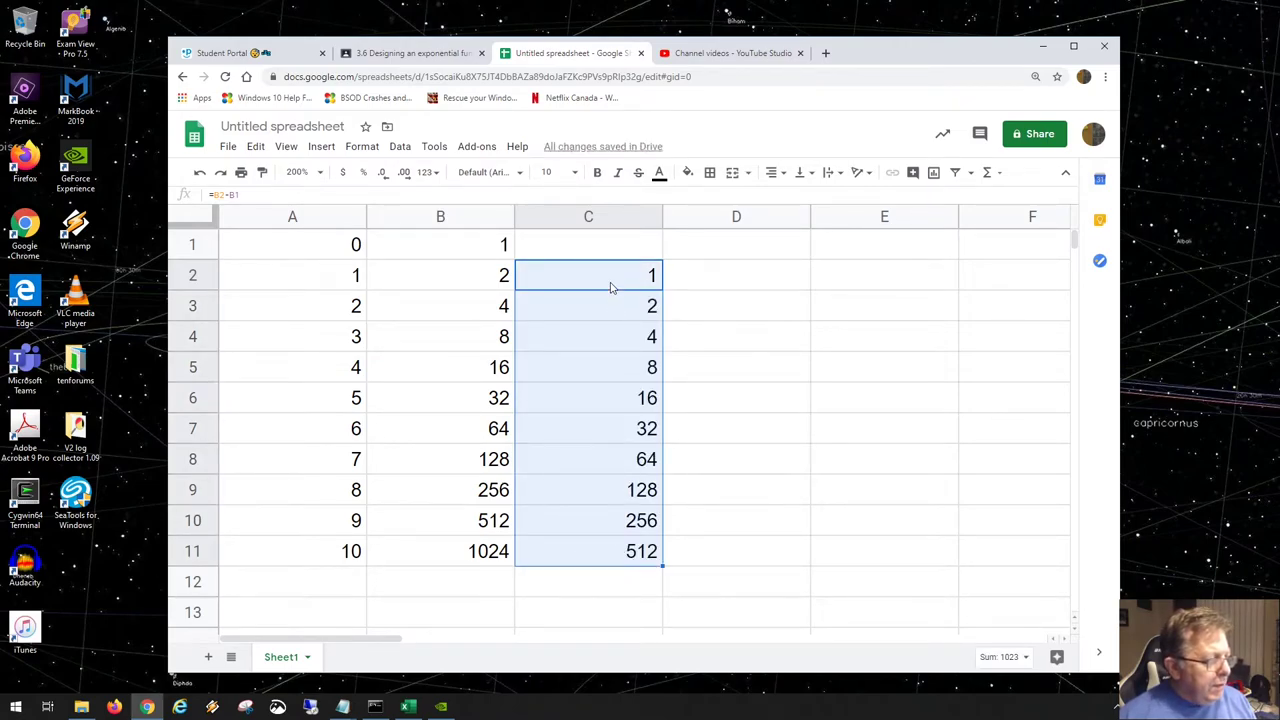
# Compare the differences with column B's values, then clear C2:C11.
pyautogui.moveTo(487, 243); pyautogui.dragTo(478, 532)
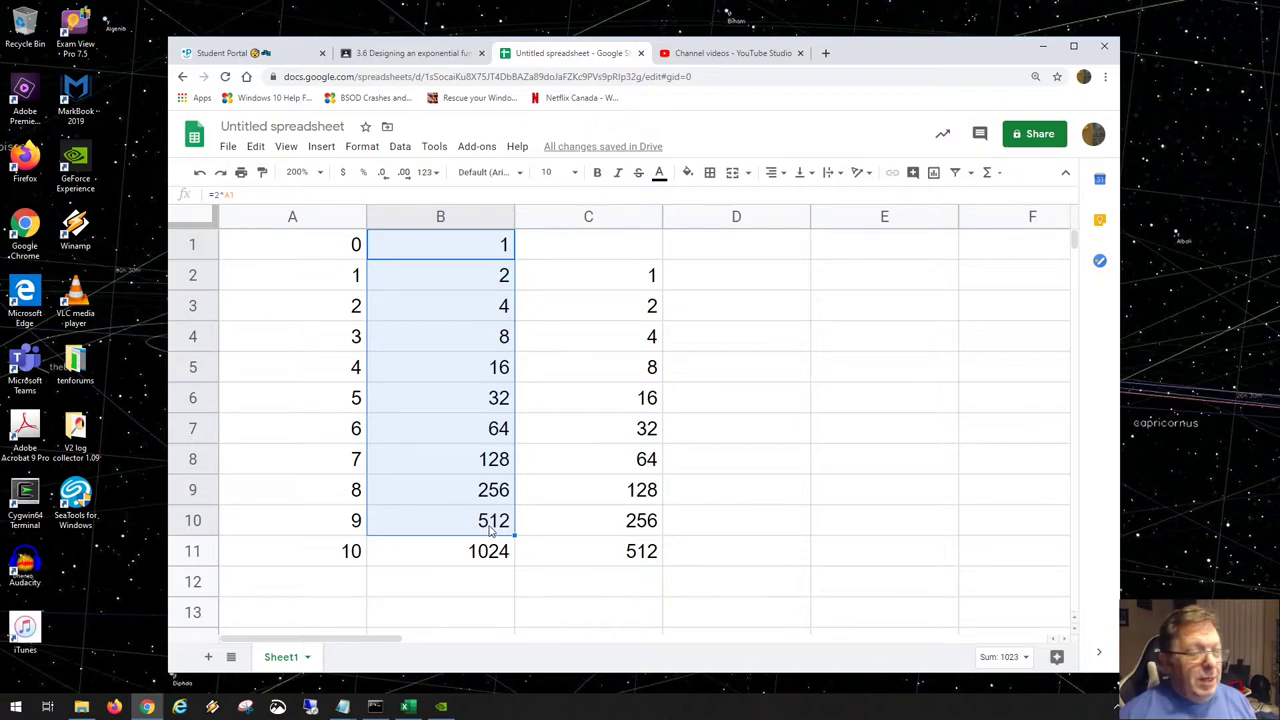
pyautogui.click(724, 320)
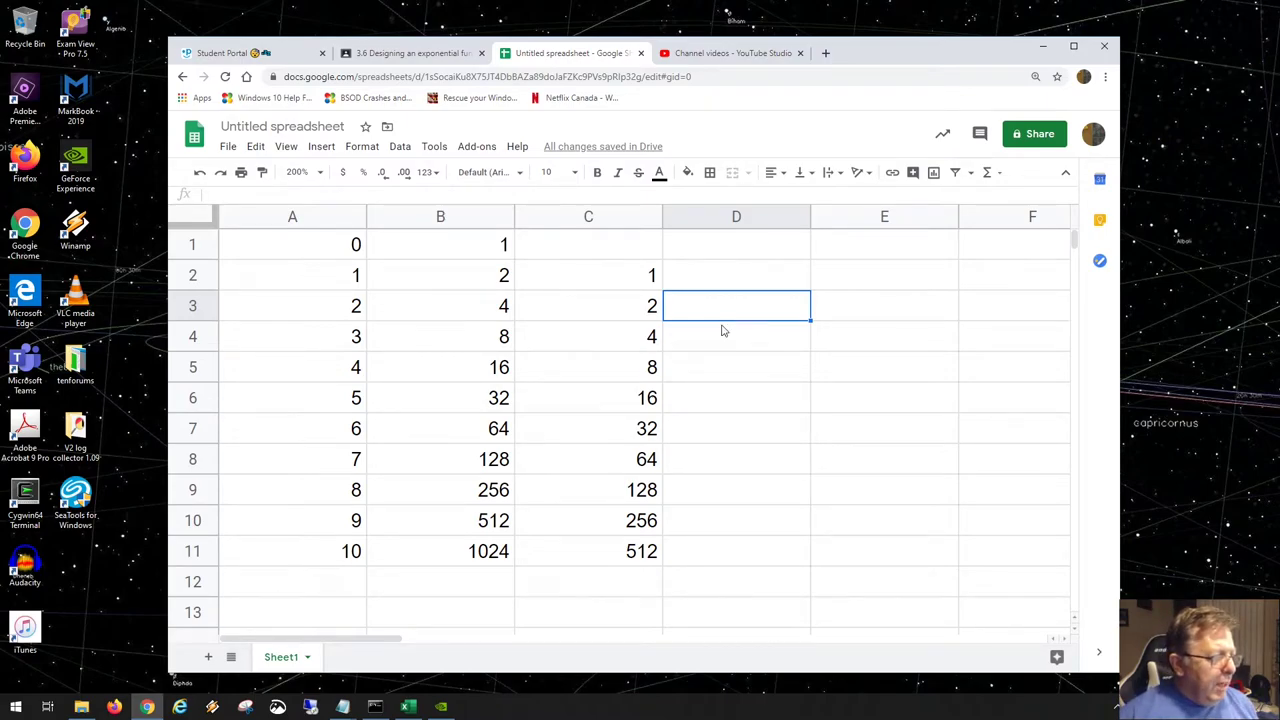
pyautogui.moveTo(640, 283); pyautogui.dragTo(640, 480)
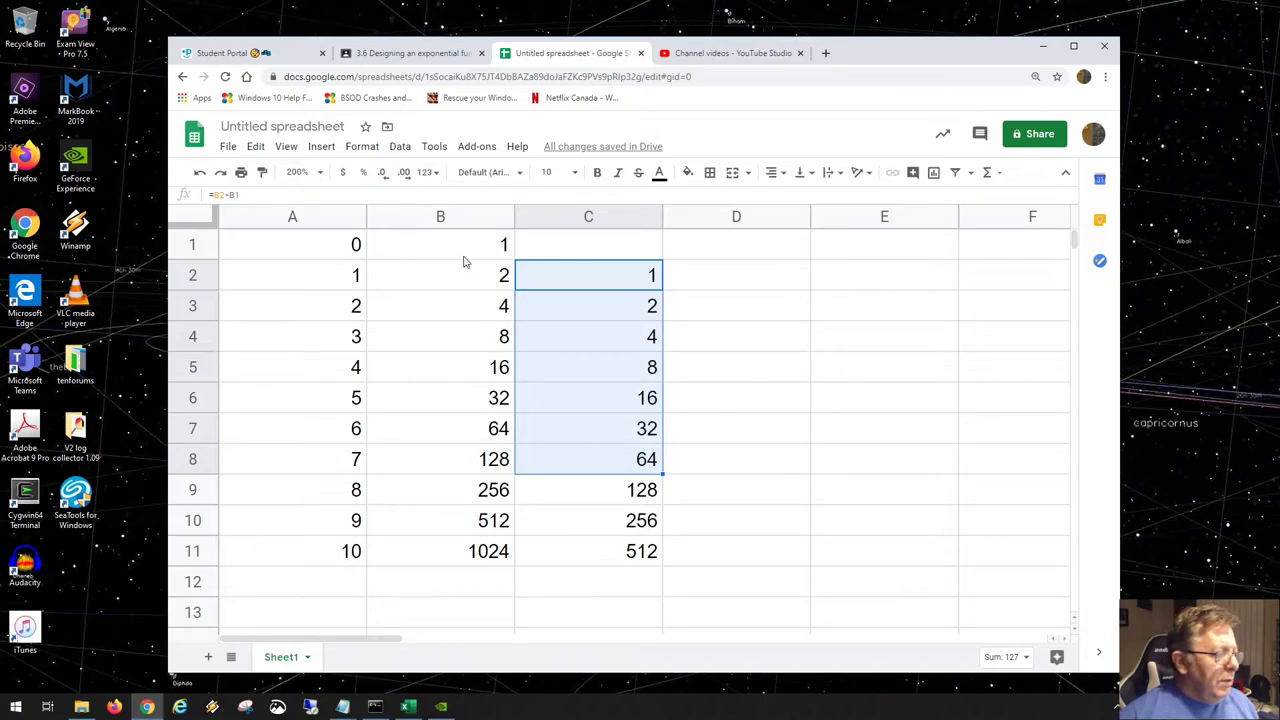
pyautogui.moveTo(469, 249); pyautogui.dragTo(438, 503)
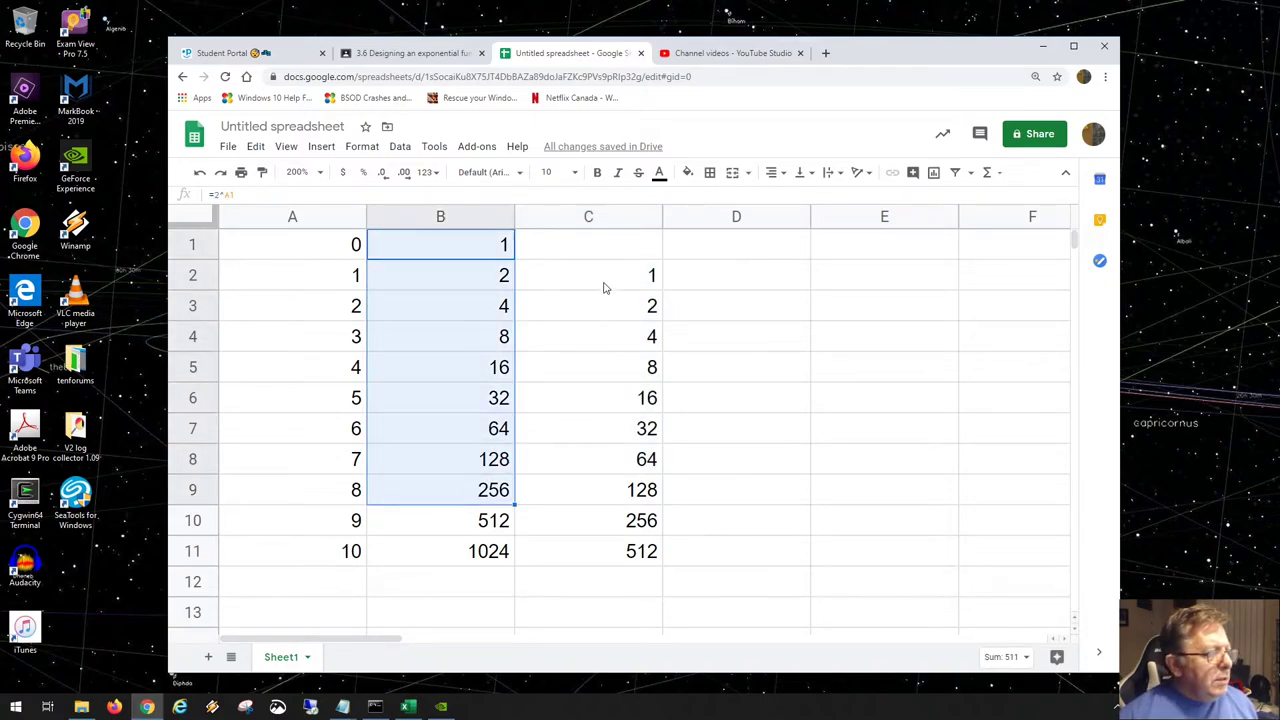
pyautogui.moveTo(603, 283); pyautogui.dragTo(591, 557)
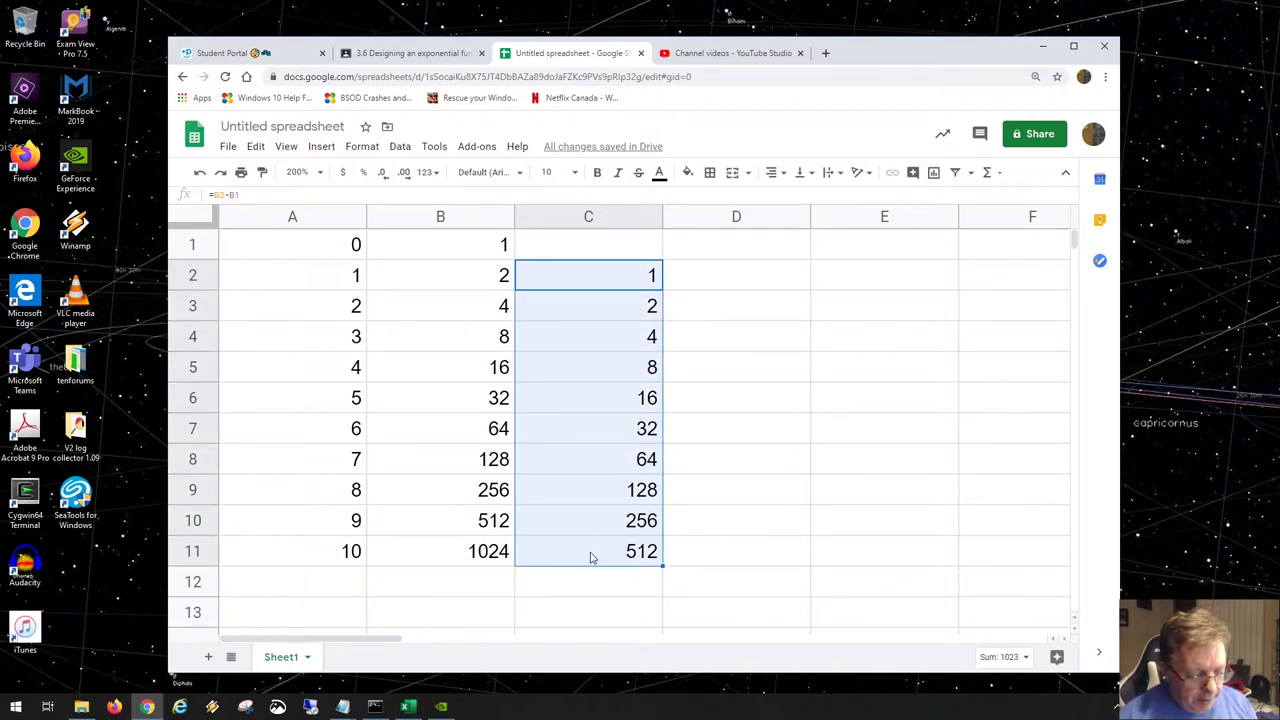
pyautogui.press('Delete')
# Change B1's formula base to 3 and fill it down to B11, giving 1 to 59049.
pyautogui.click(489, 246)
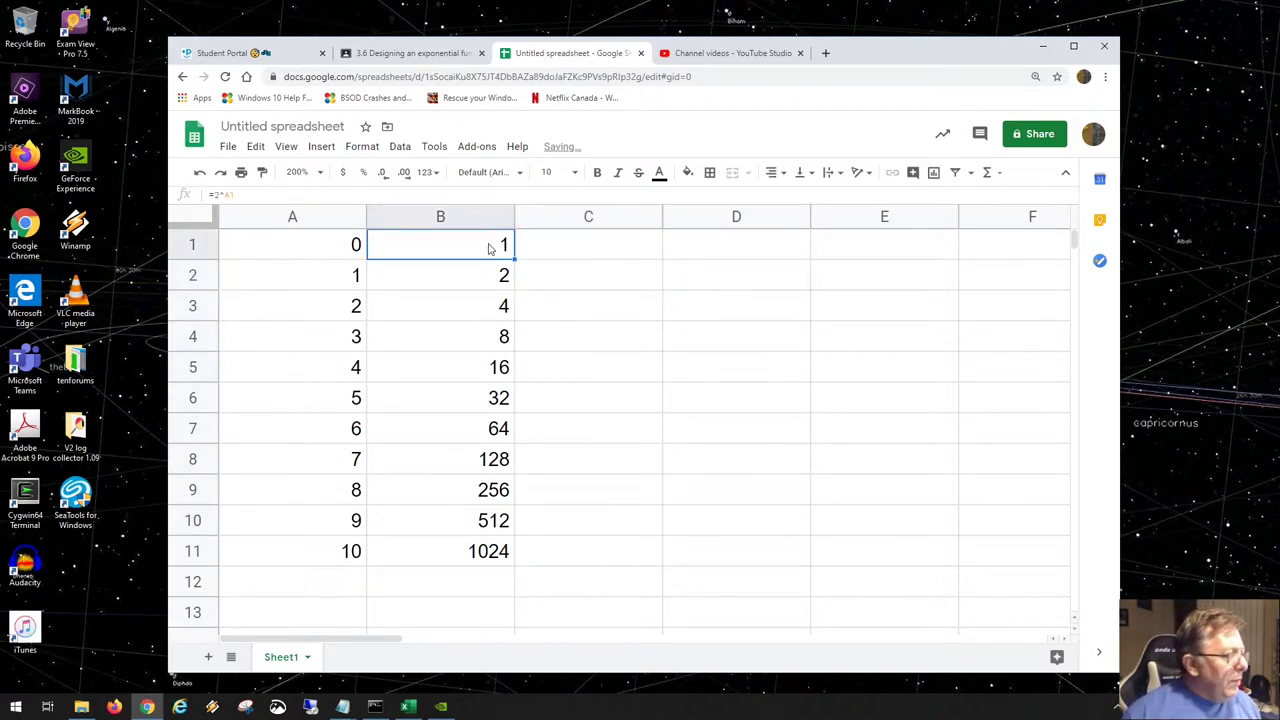
pyautogui.doubleClick(489, 244)
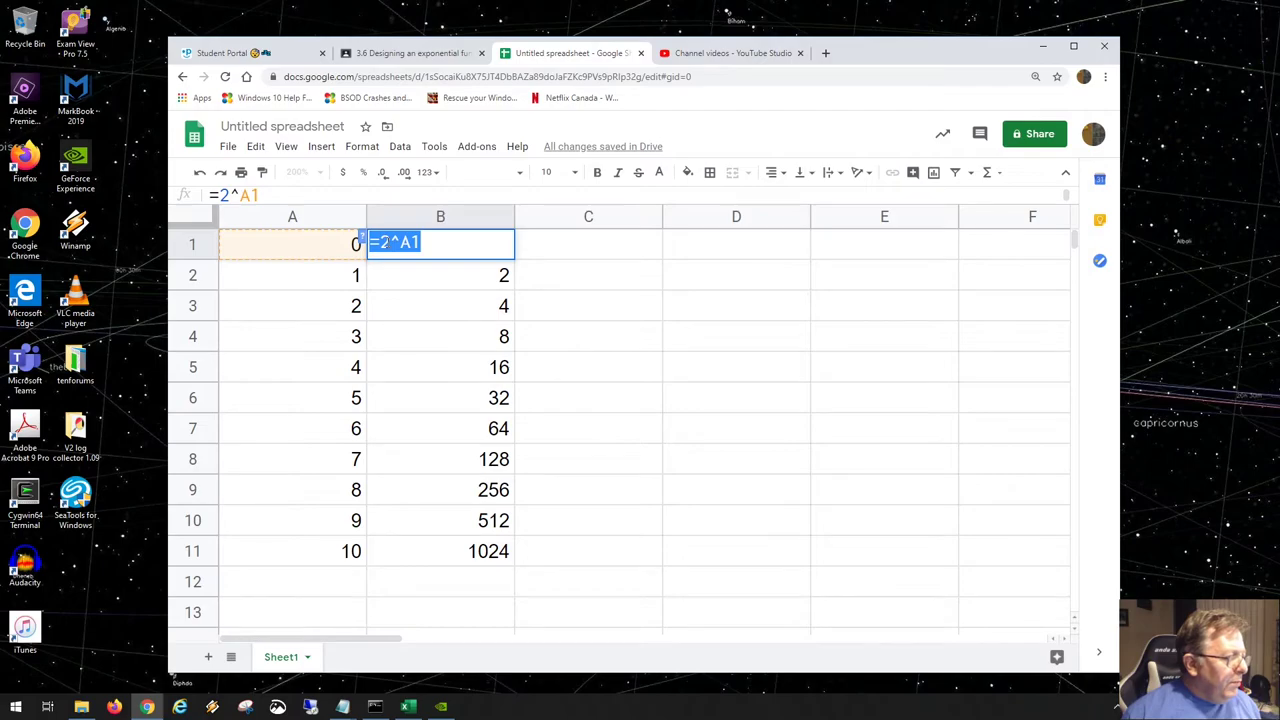
pyautogui.click(384, 242)
pyautogui.doubleClick(384, 242)
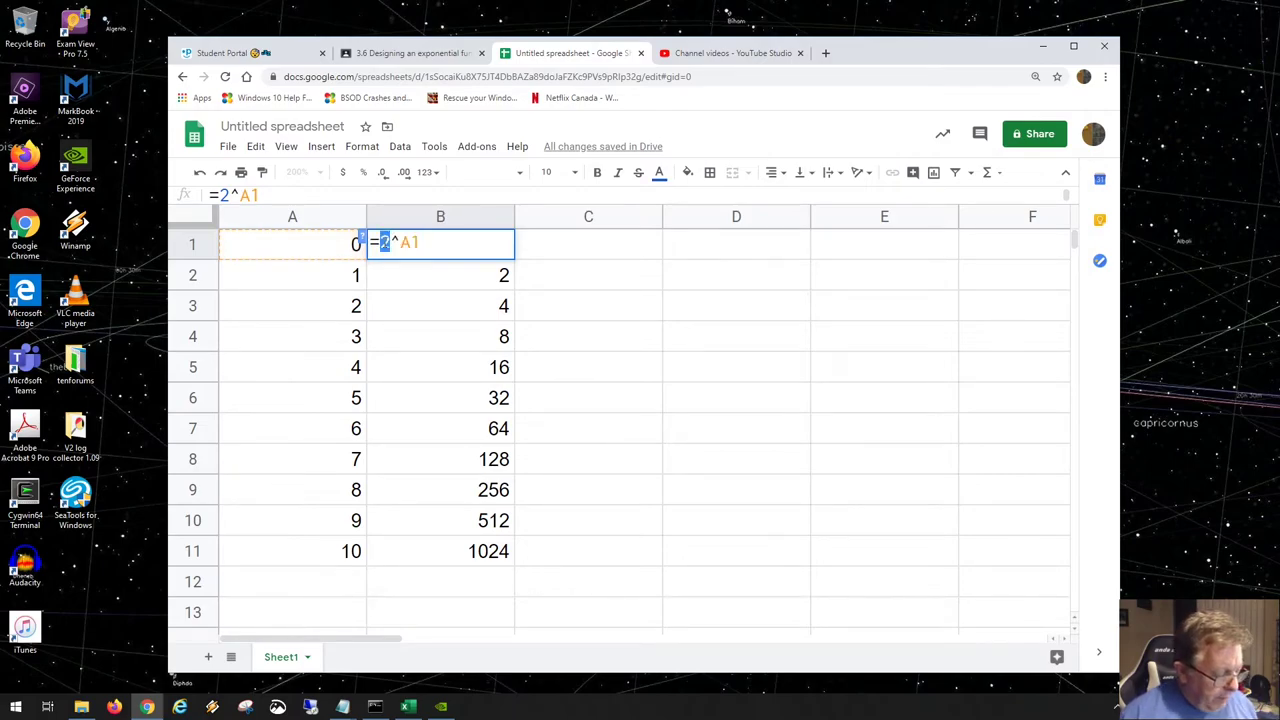
pyautogui.write('1')
pyautogui.press('Return')
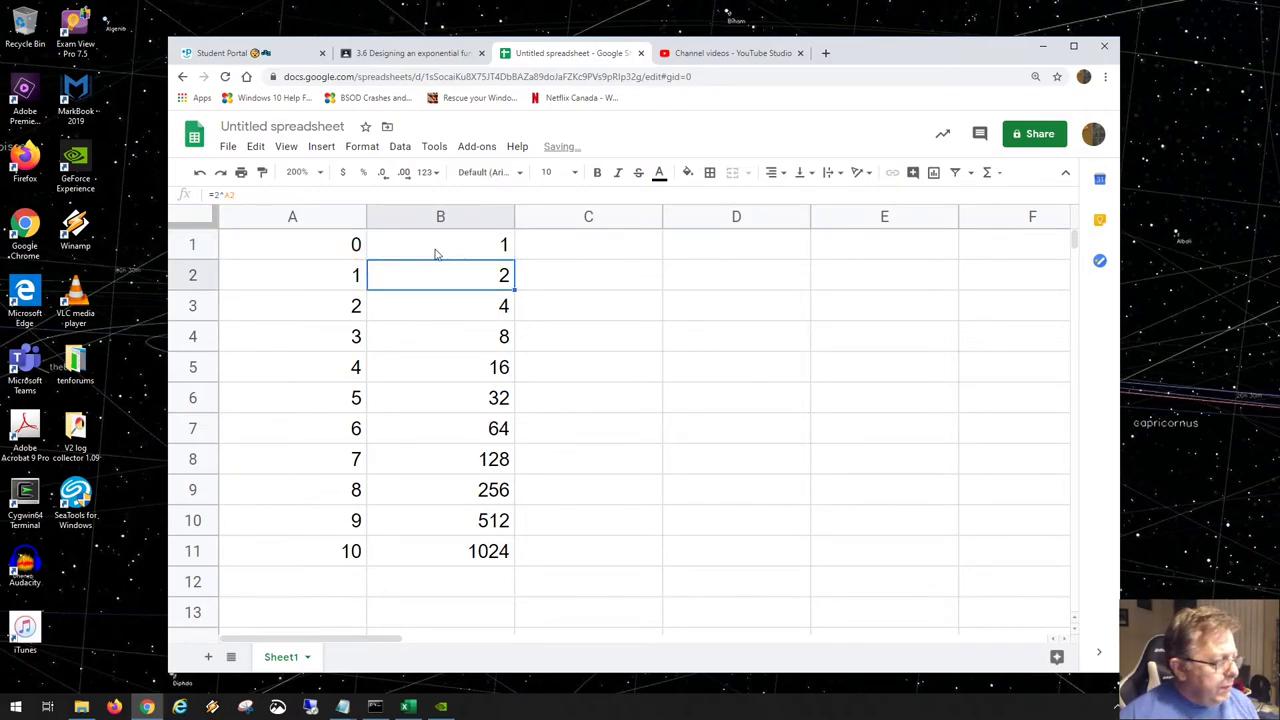
pyautogui.click(436, 253)
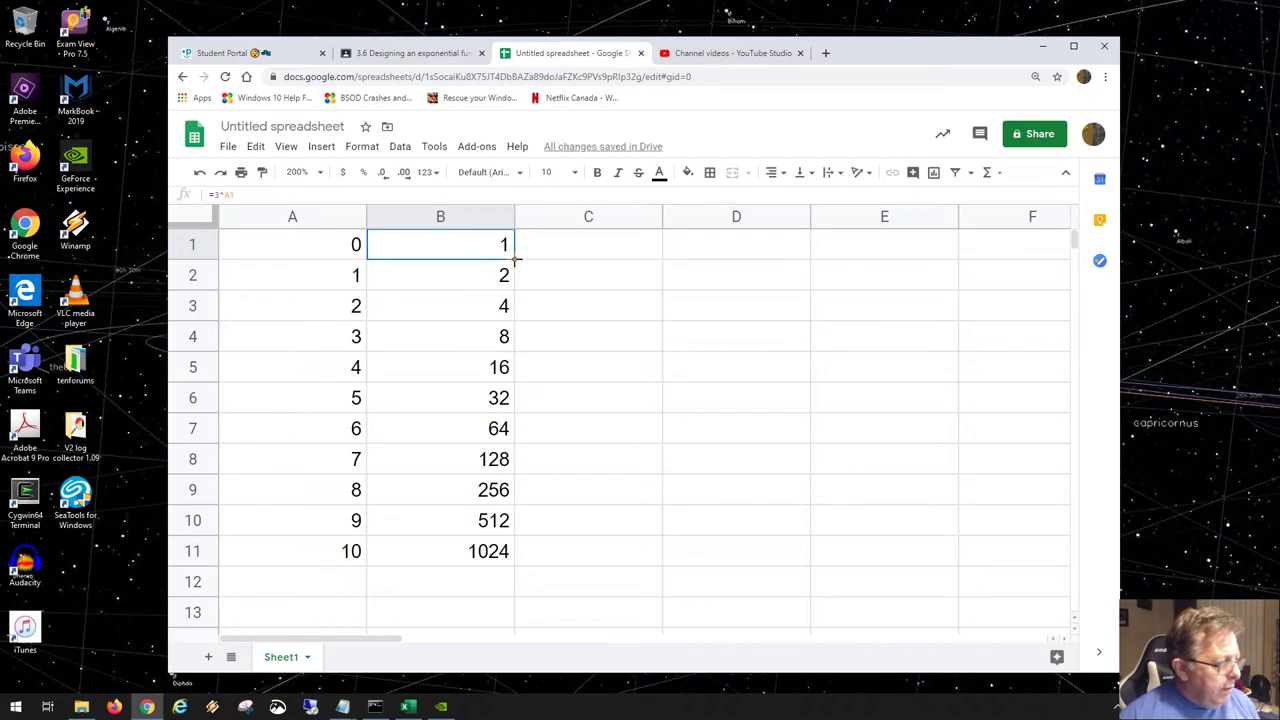
pyautogui.moveTo(516, 258); pyautogui.dragTo(517, 563)
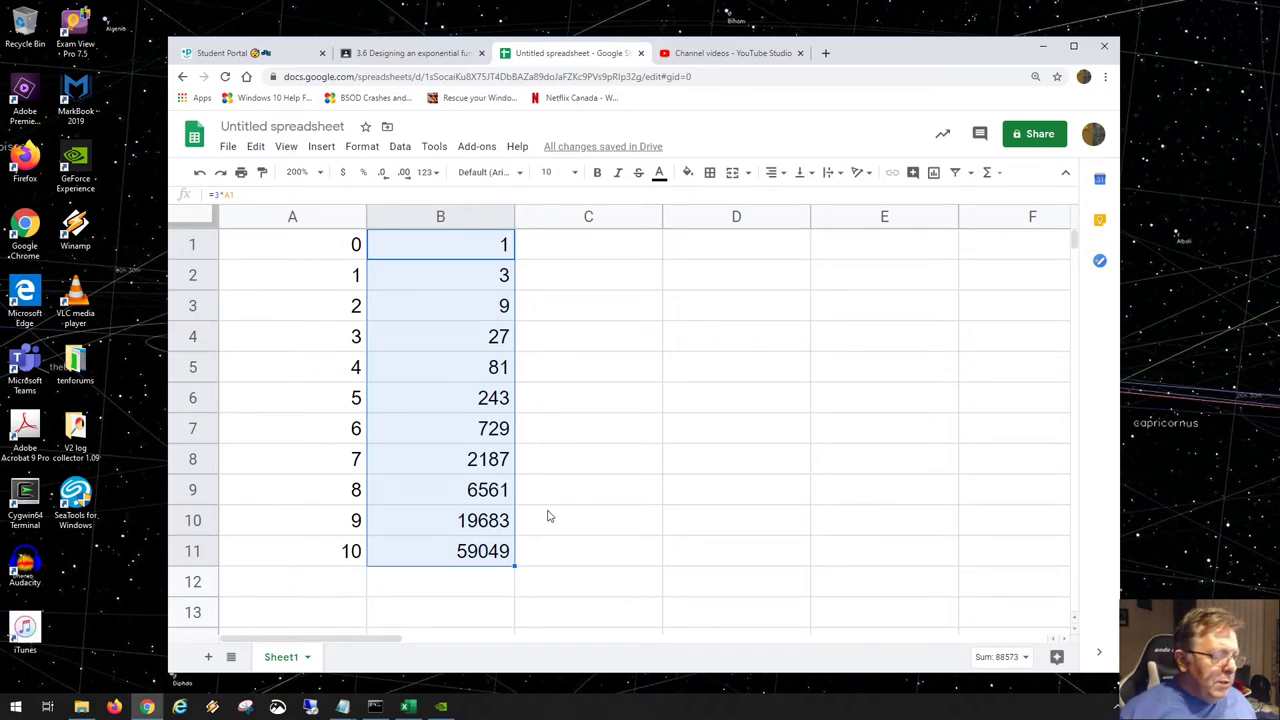
pyautogui.click(603, 283)
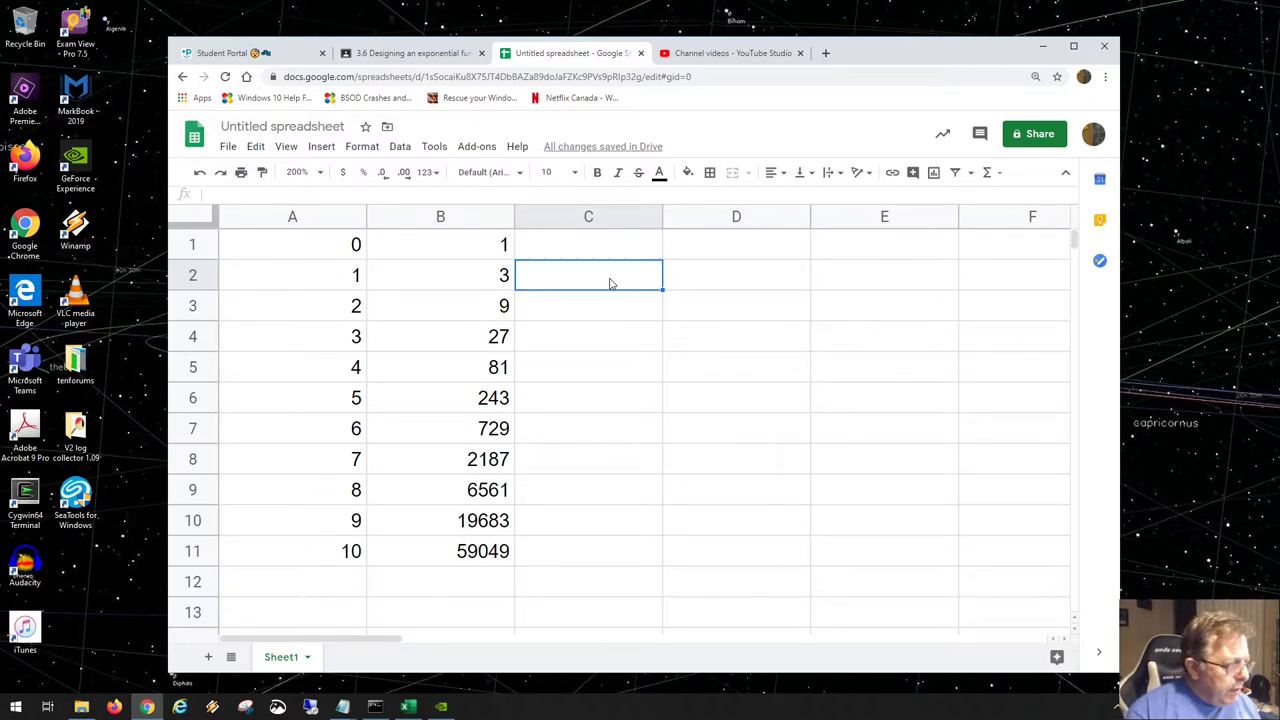
# Enter =B2/B1 in C2 and fill it down to C11, each ratio showing 3.
pyautogui.write('=')
pyautogui.click(487, 285)
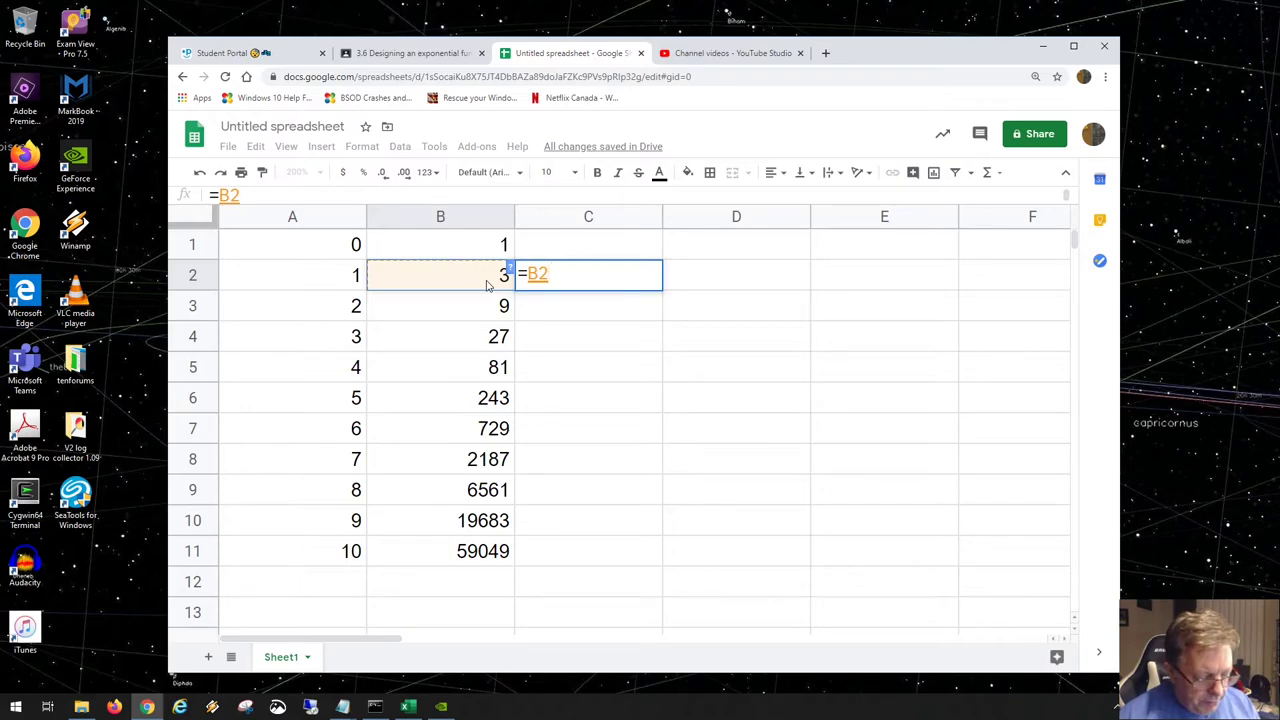
pyautogui.write('/')
pyautogui.click(476, 251)
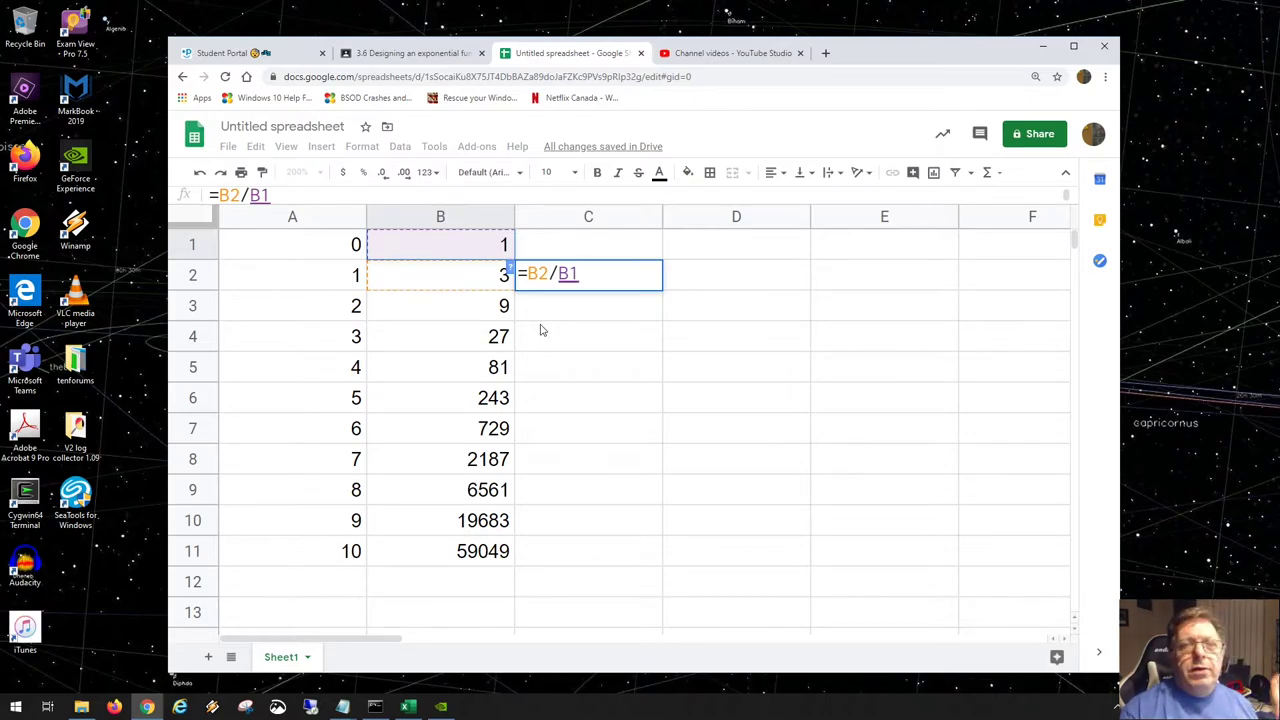
pyautogui.press('Return')
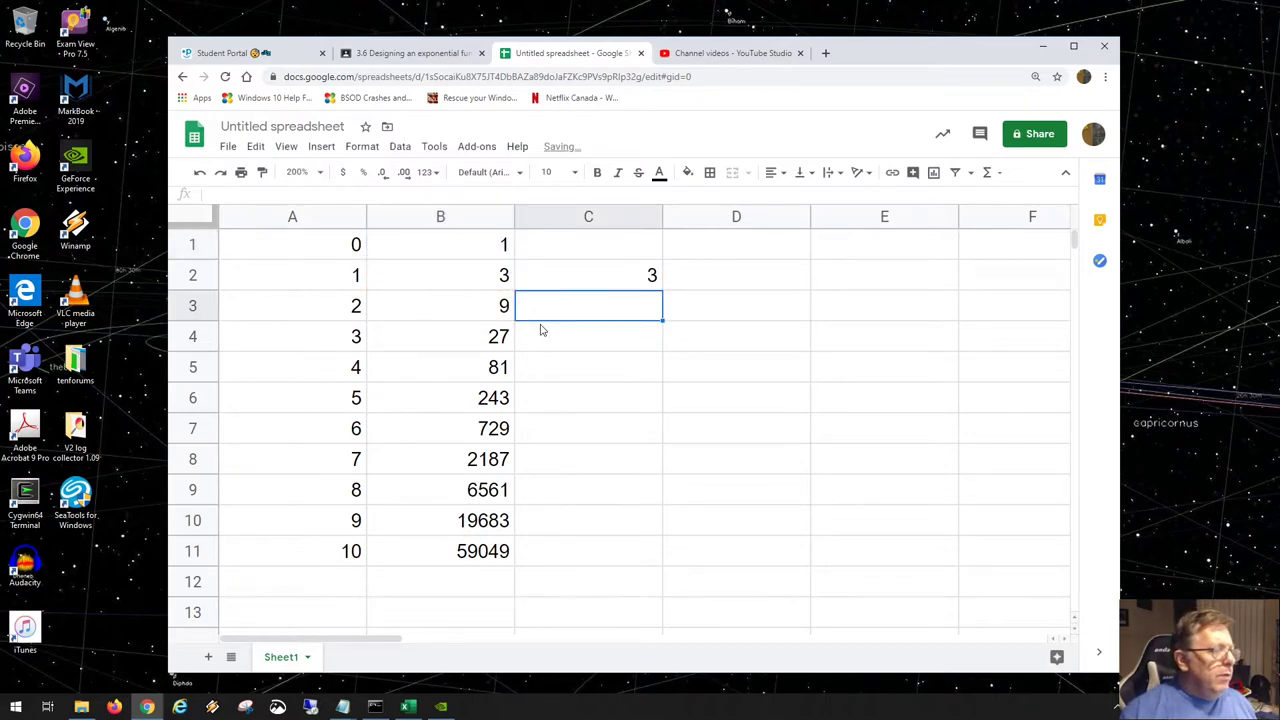
pyautogui.click(632, 278)
pyautogui.moveTo(663, 286); pyautogui.dragTo(661, 318)
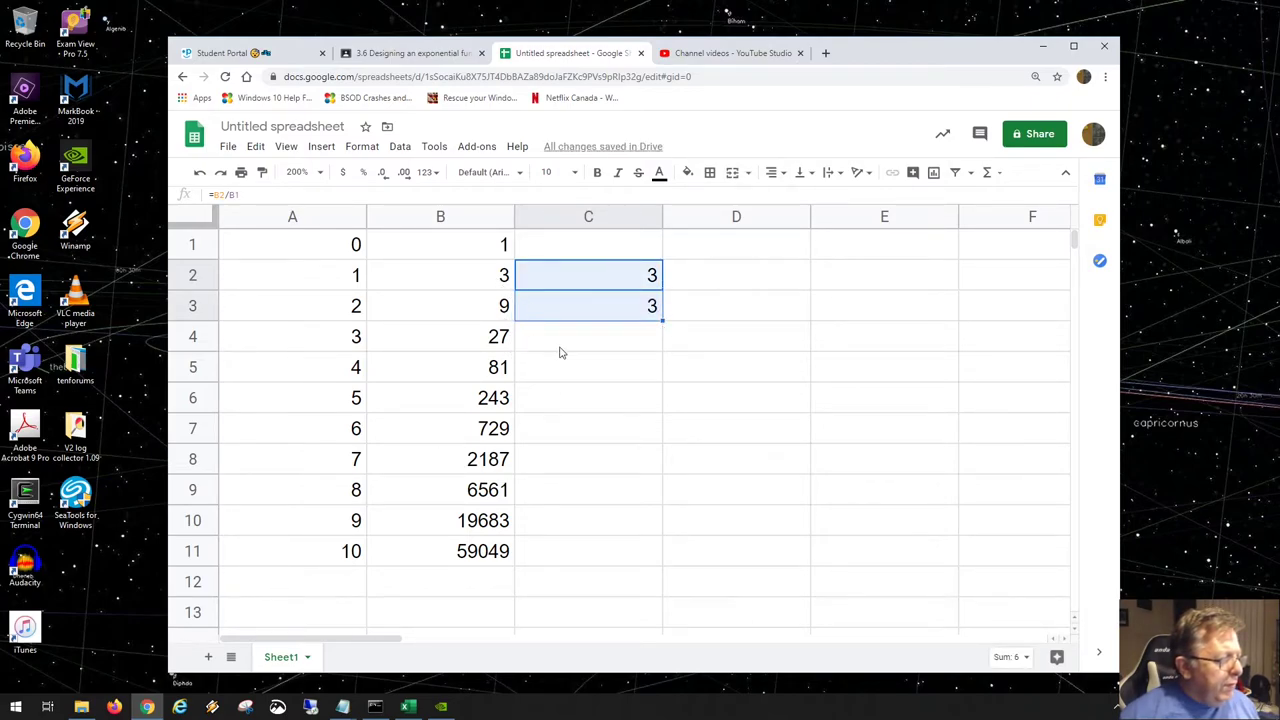
pyautogui.moveTo(659, 317); pyautogui.dragTo(661, 558)
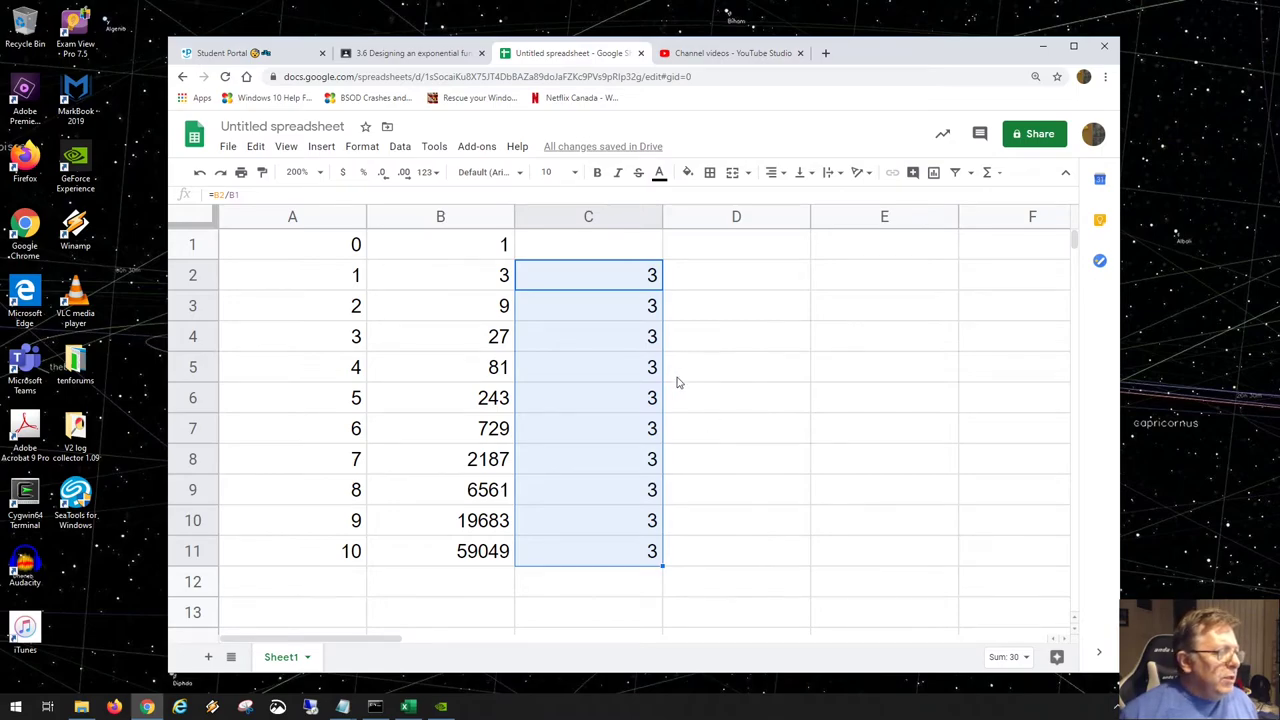
pyautogui.click(637, 283)
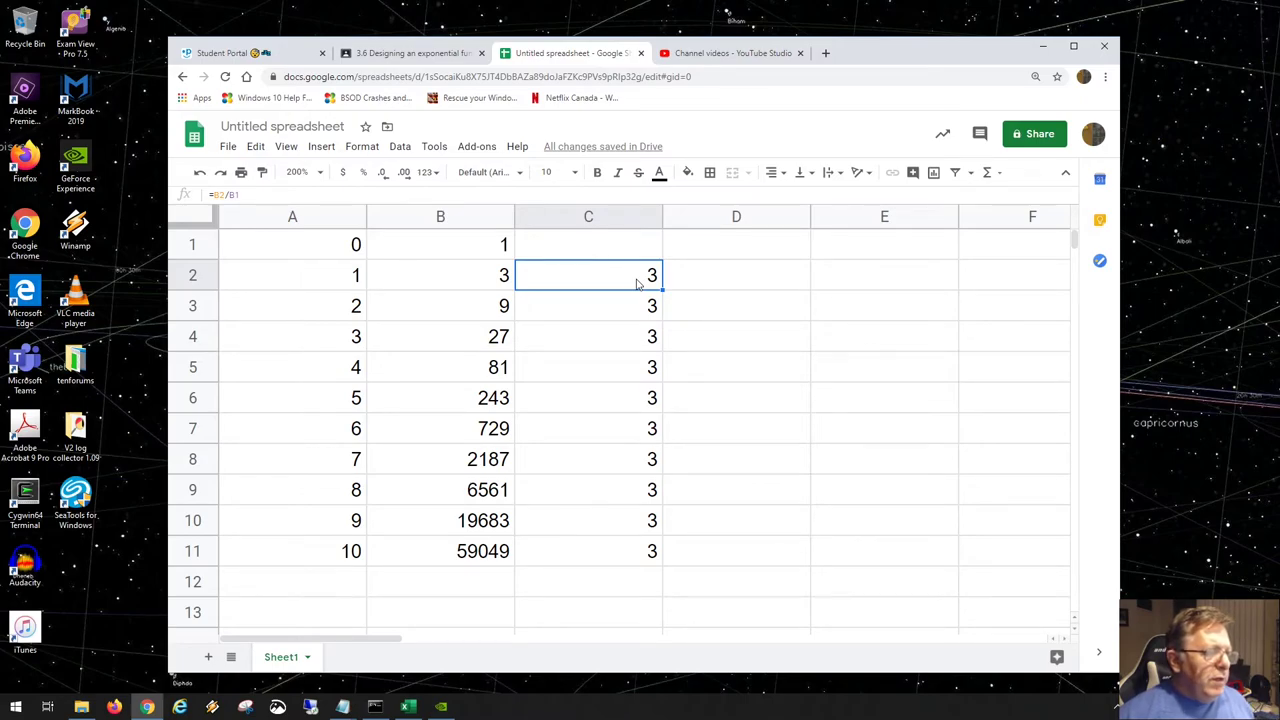
pyautogui.click(477, 246)
# Cancel the stray edit to B1 and clear the ratio values in C2:C11.
pyautogui.write('=3^A1')
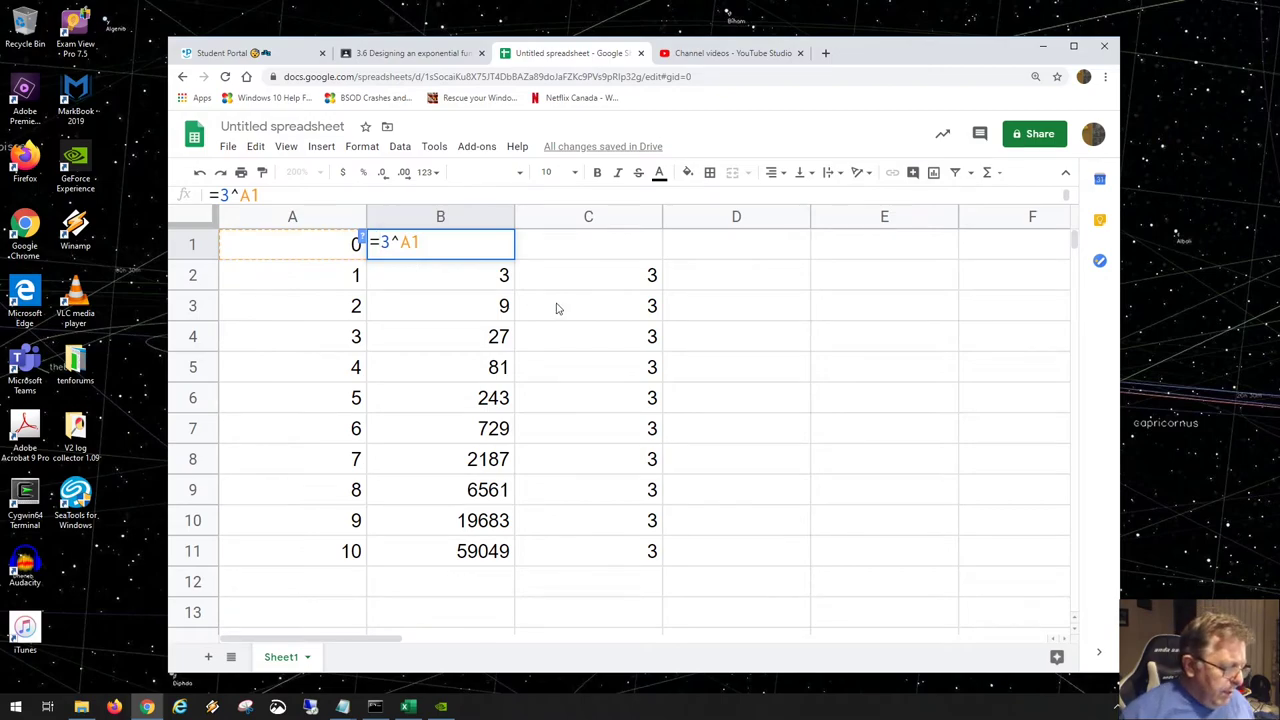
pyautogui.press('Left')
pyautogui.press('Left')
pyautogui.press('Left')
pyautogui.press('Left')
pyautogui.click(629, 286)
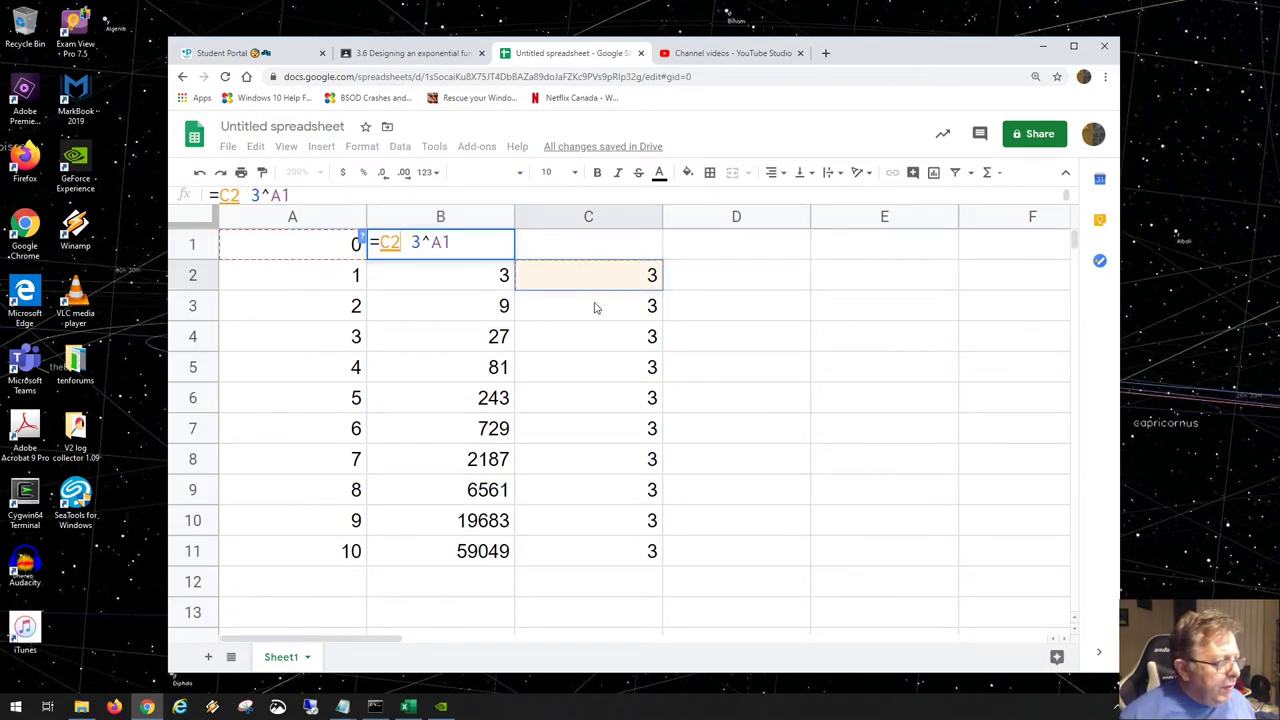
pyautogui.keyDown('shift'); pyautogui.click(586, 374); pyautogui.keyUp('shift')
pyautogui.press('Escape')
pyautogui.click(588, 277)
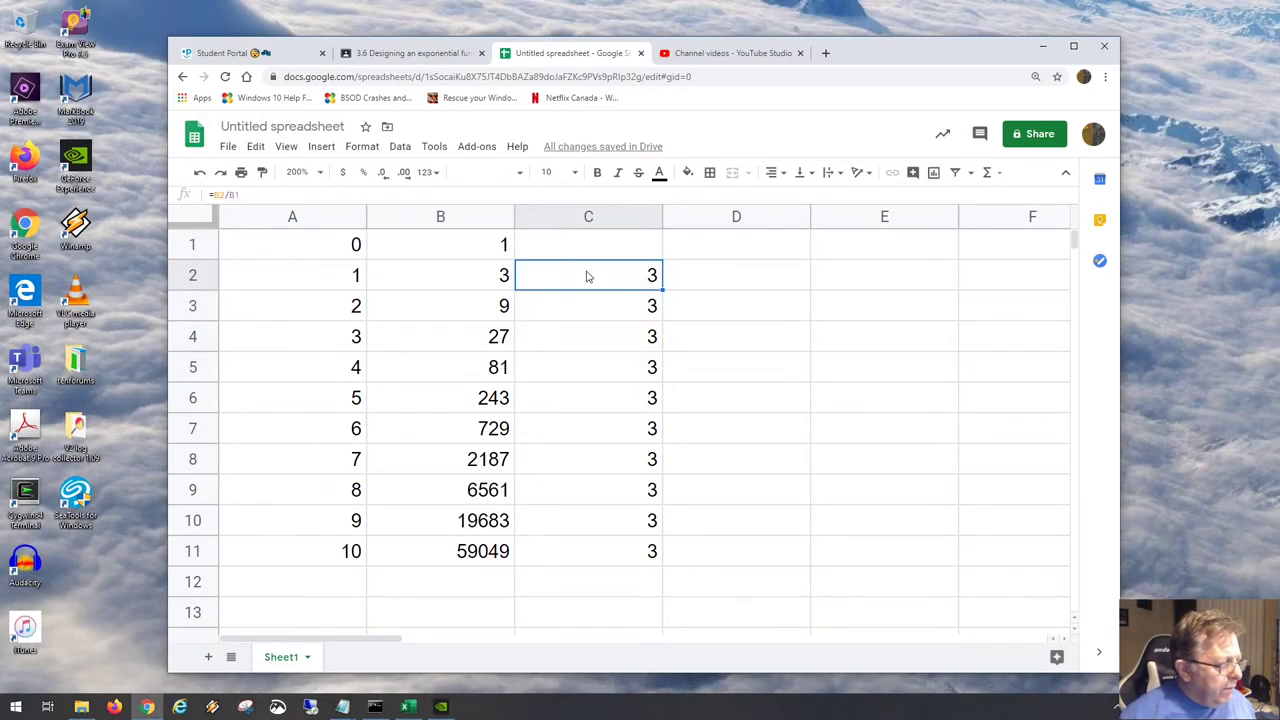
pyautogui.moveTo(588, 277); pyautogui.dragTo(586, 553)
pyautogui.press('Delete')
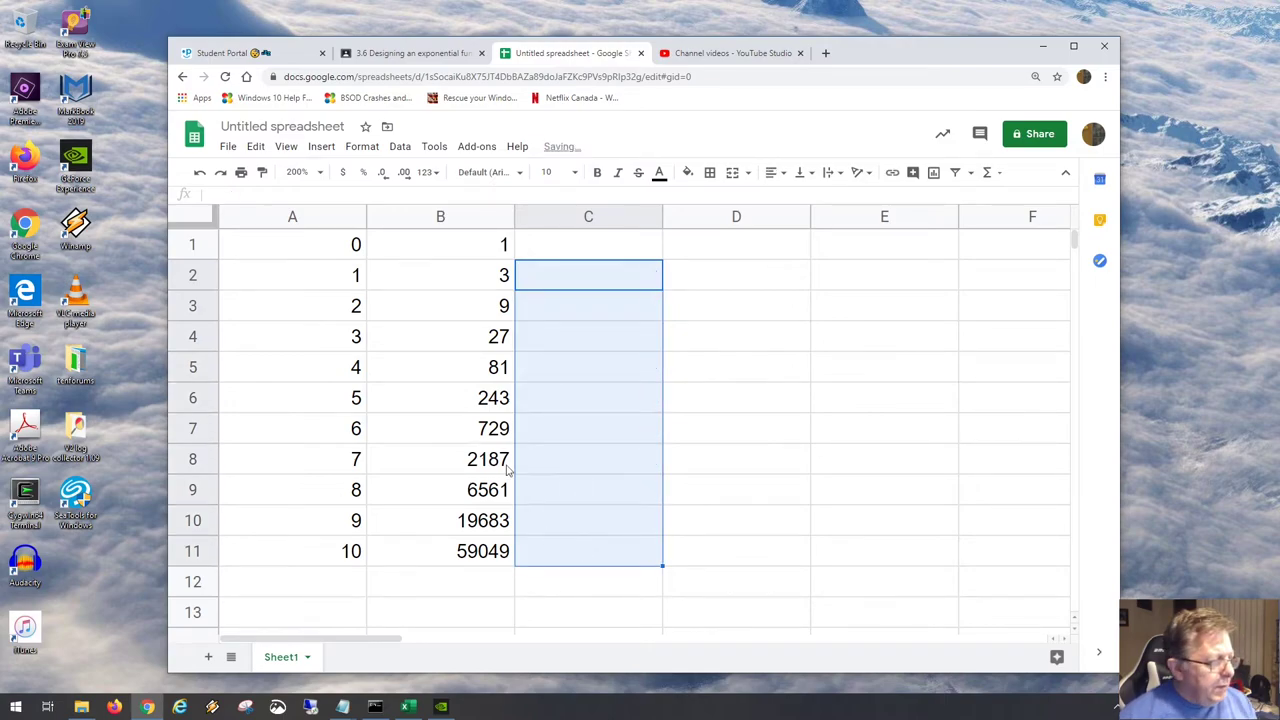
# Change B1's formula to =2.57*(3^A1).
pyautogui.click(411, 249)
pyautogui.doubleClick(411, 249)
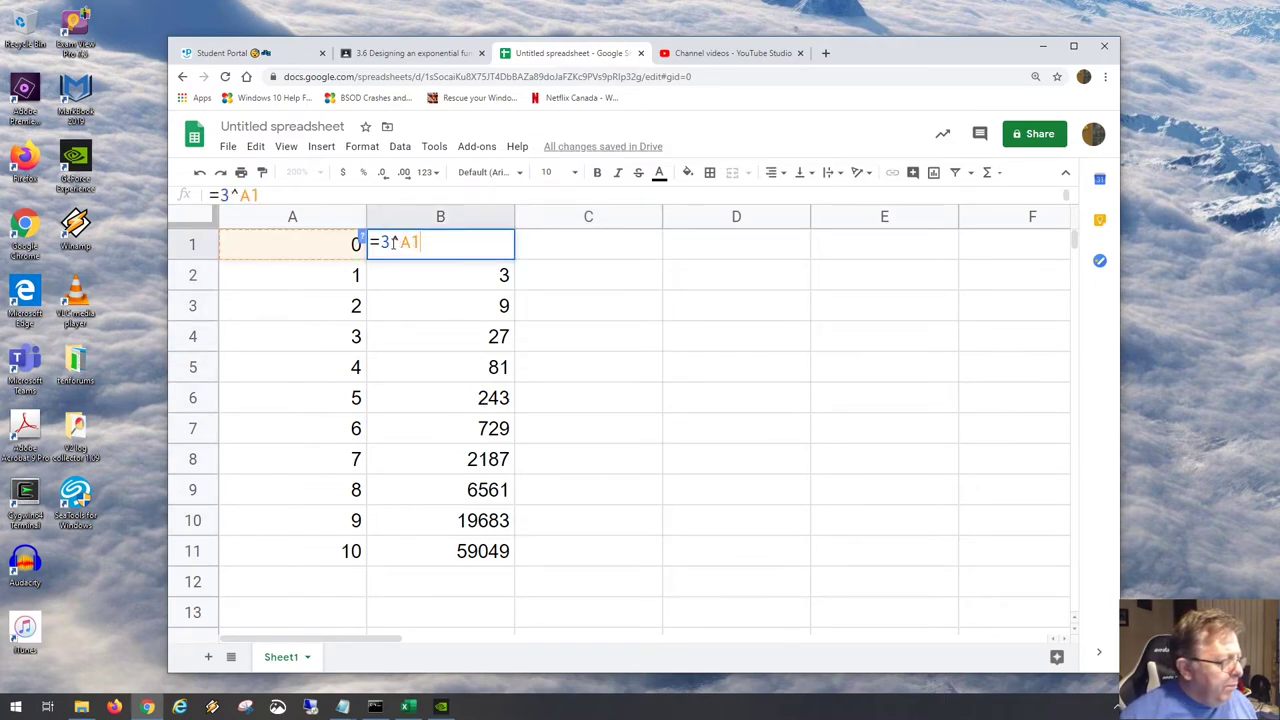
pyautogui.click(389, 243)
pyautogui.doubleClick(390, 244)
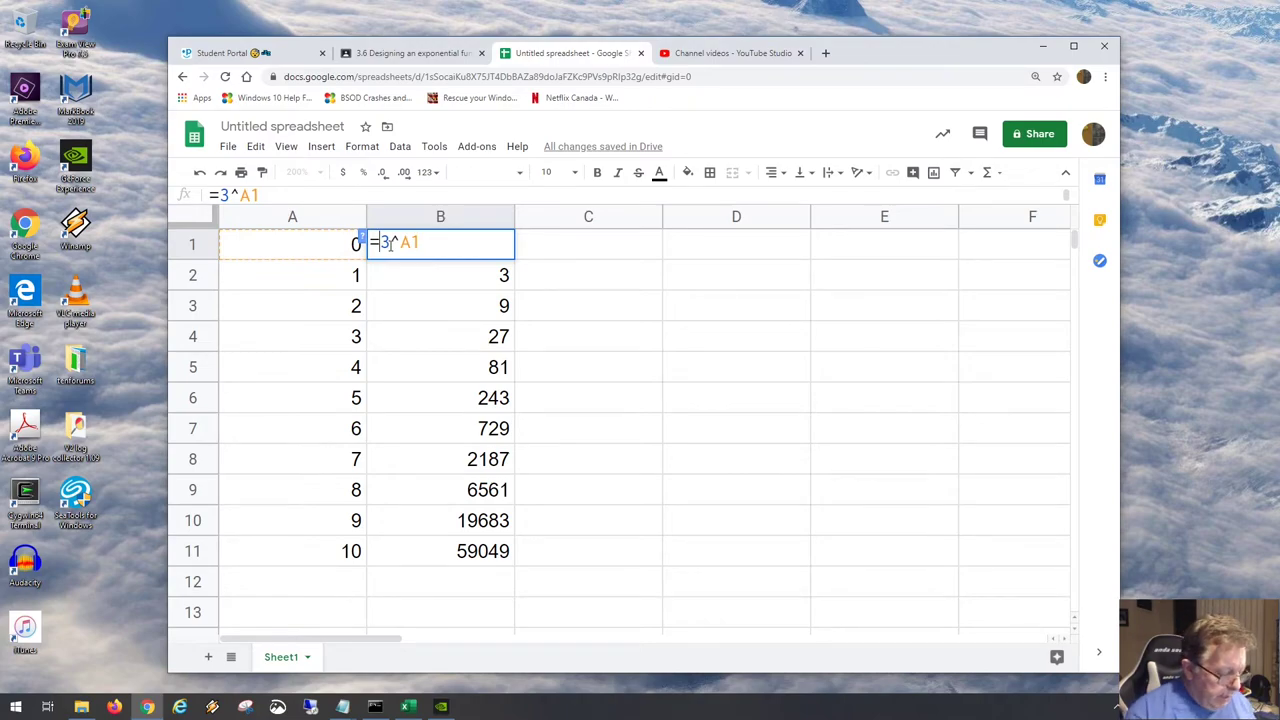
pyautogui.write('2.573')
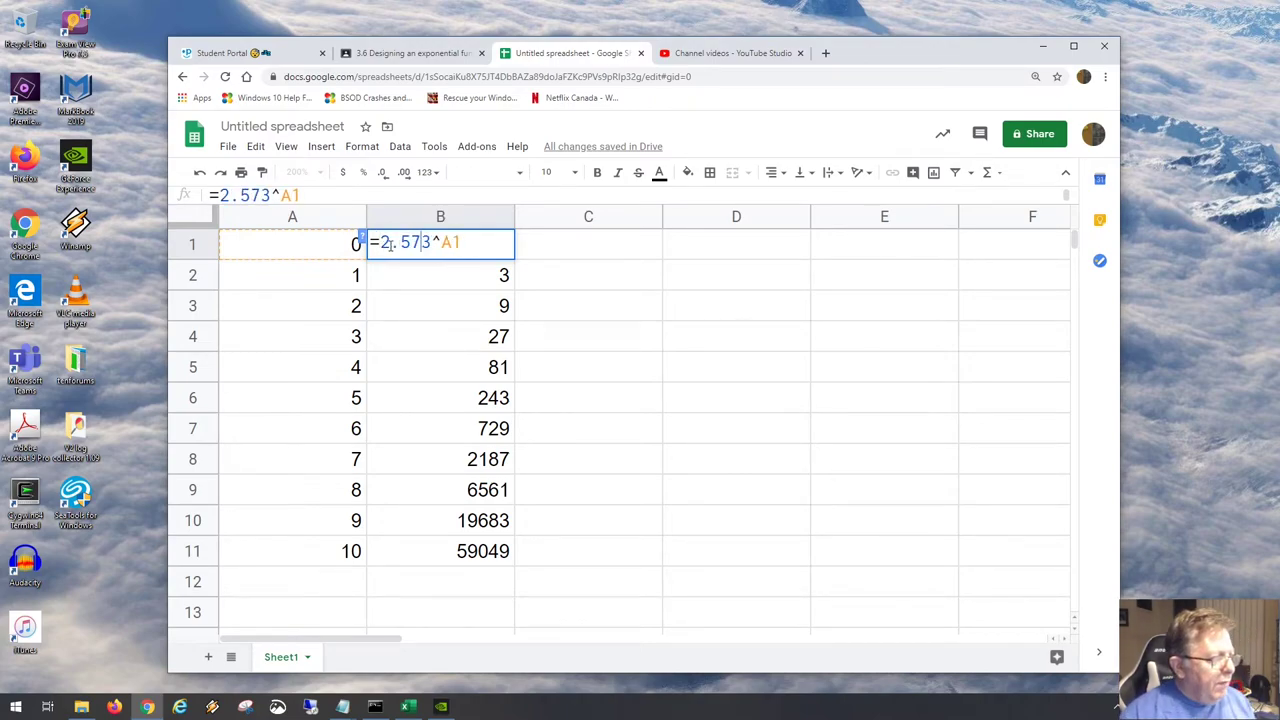
pyautogui.press('Left')
pyautogui.write('*')
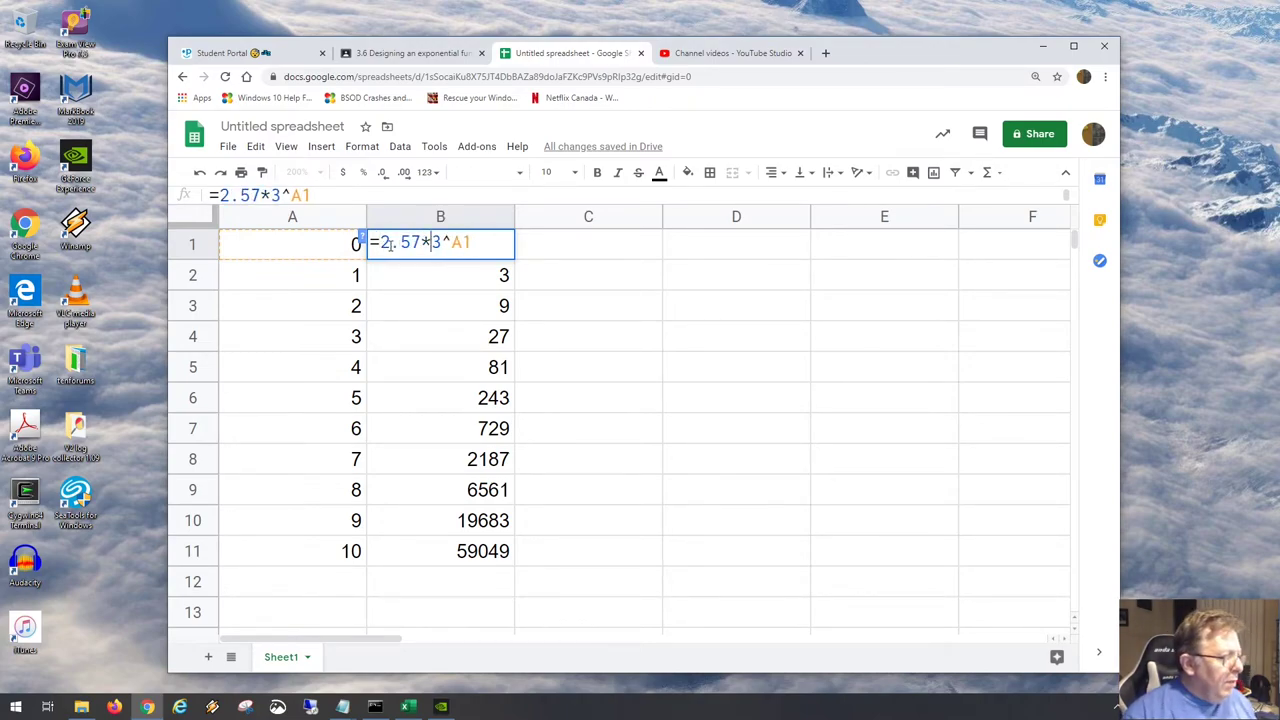
pyautogui.write('(')
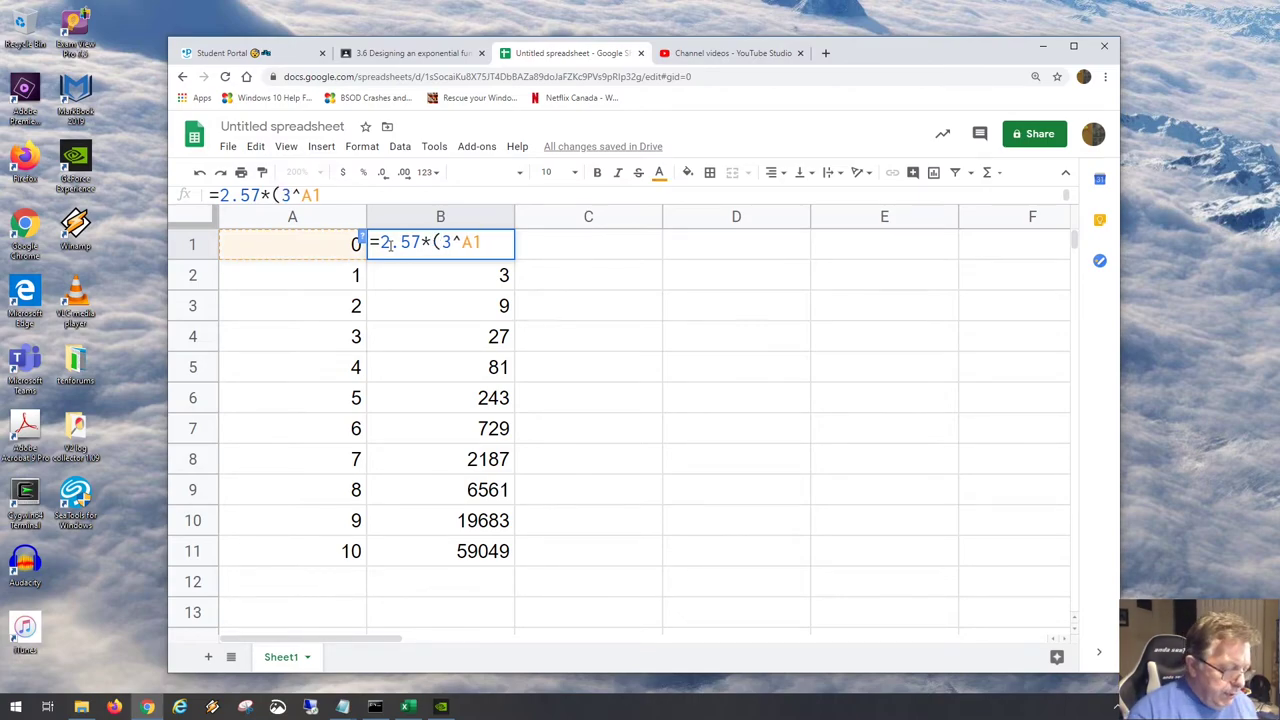
pyautogui.press('End')
pyautogui.write(')')
pyautogui.press('Return')
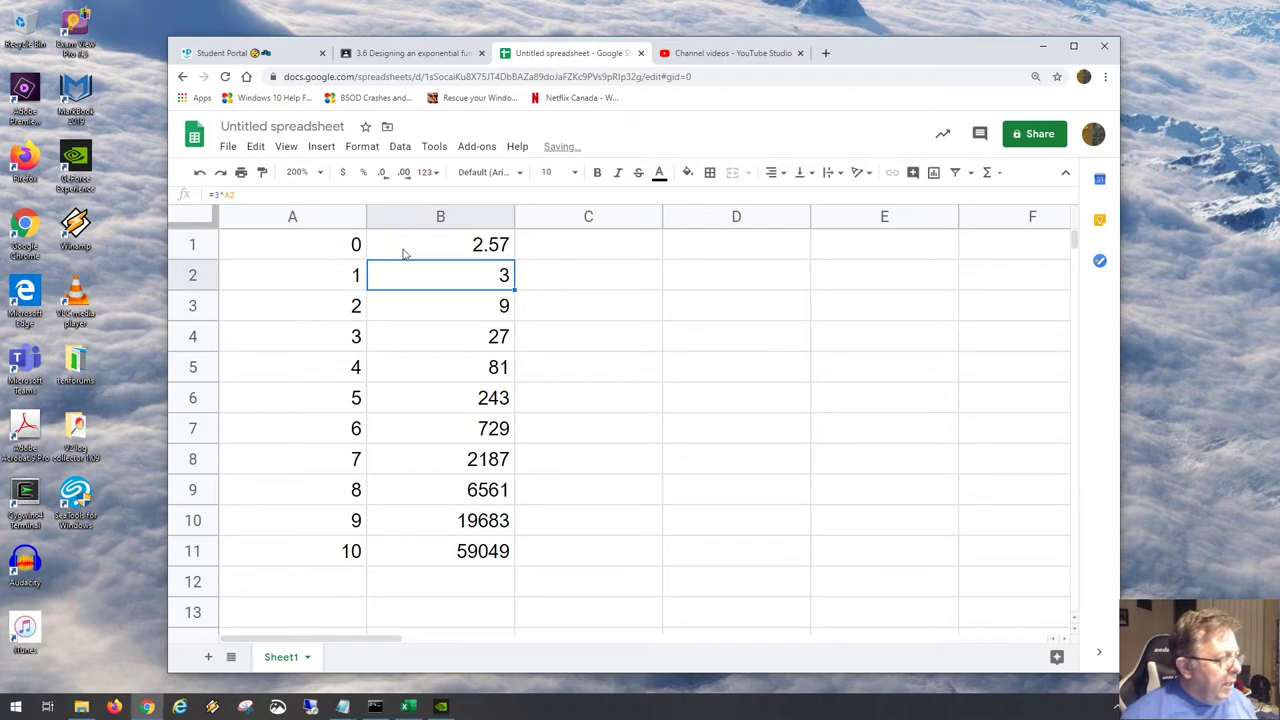
# Fill B1's formula down to B11, giving 2.57 to 151755.93, and check B9–B11.
pyautogui.click(443, 247)
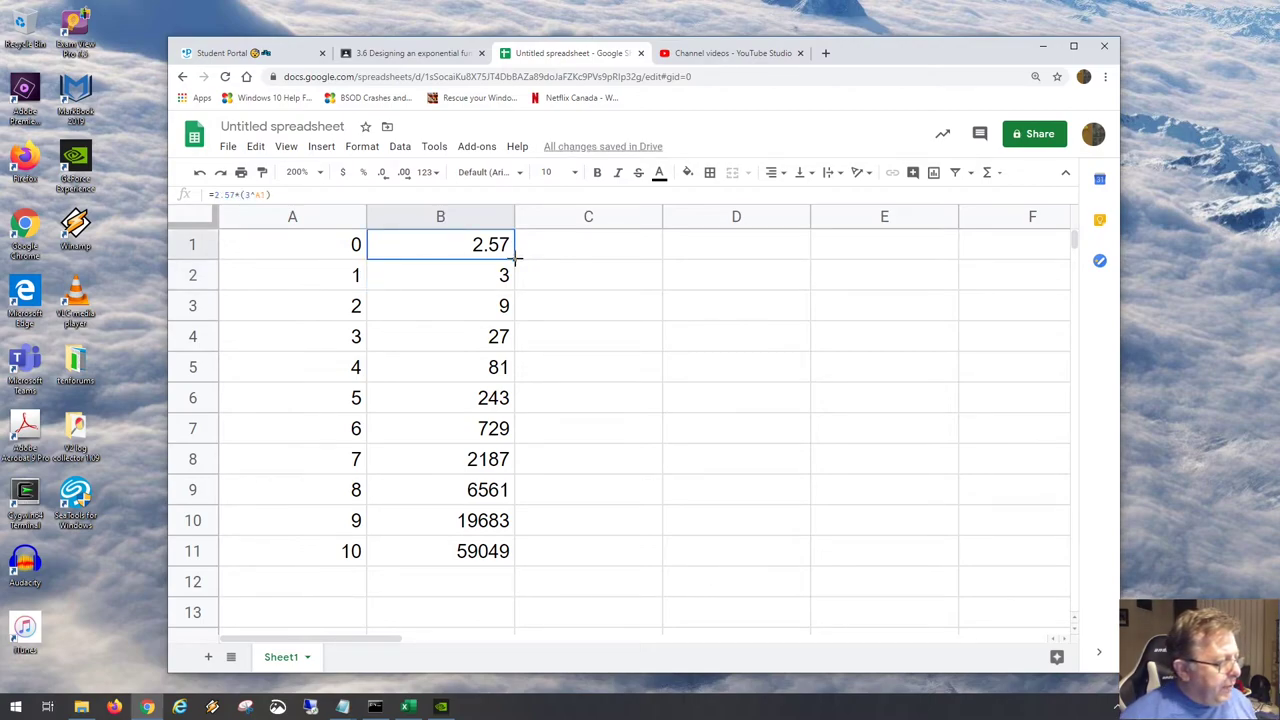
pyautogui.moveTo(515, 258); pyautogui.dragTo(514, 563)
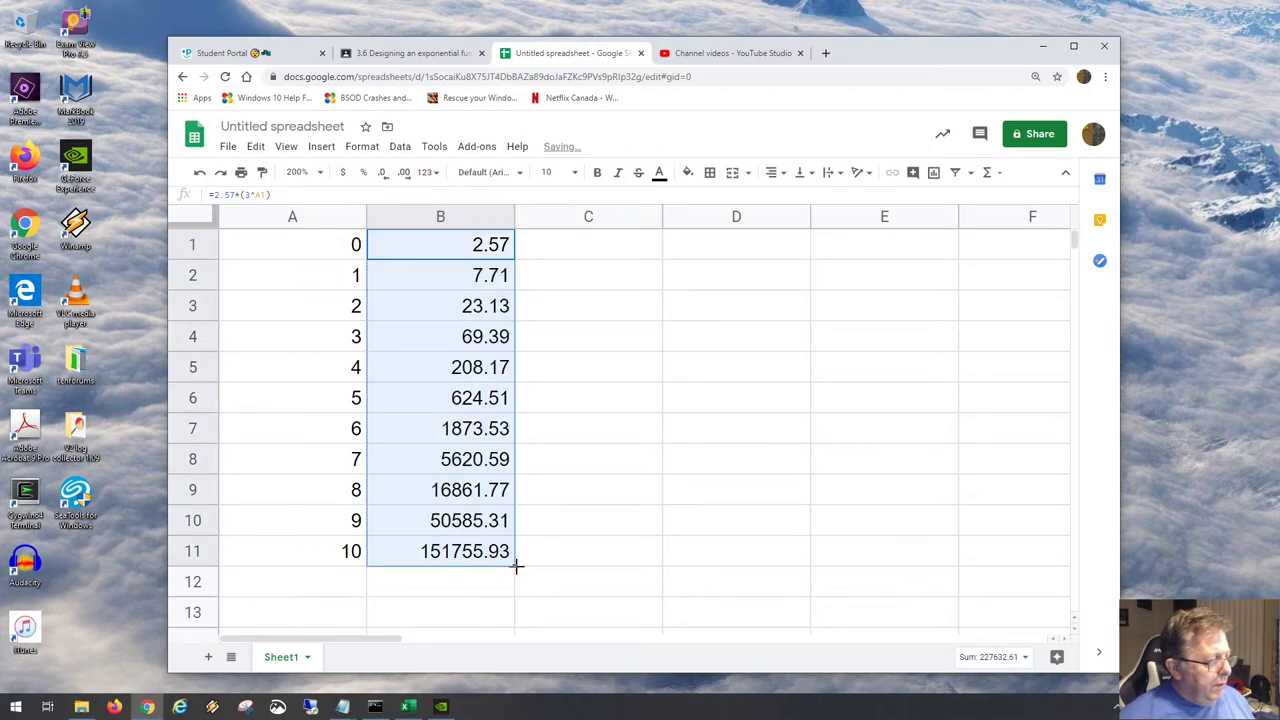
pyautogui.click(482, 556)
pyautogui.click(475, 528)
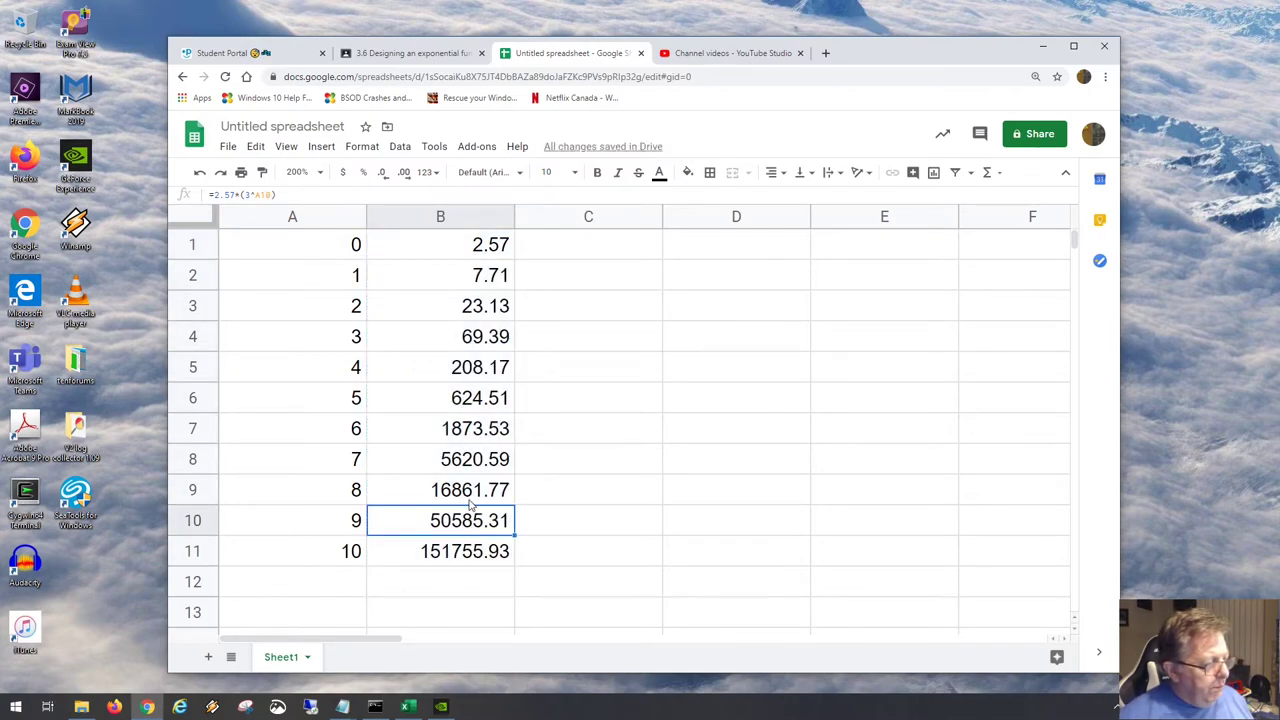
pyautogui.click(470, 502)
# Enter the ratio formula =B2/B1 in C2.
pyautogui.click(562, 252)
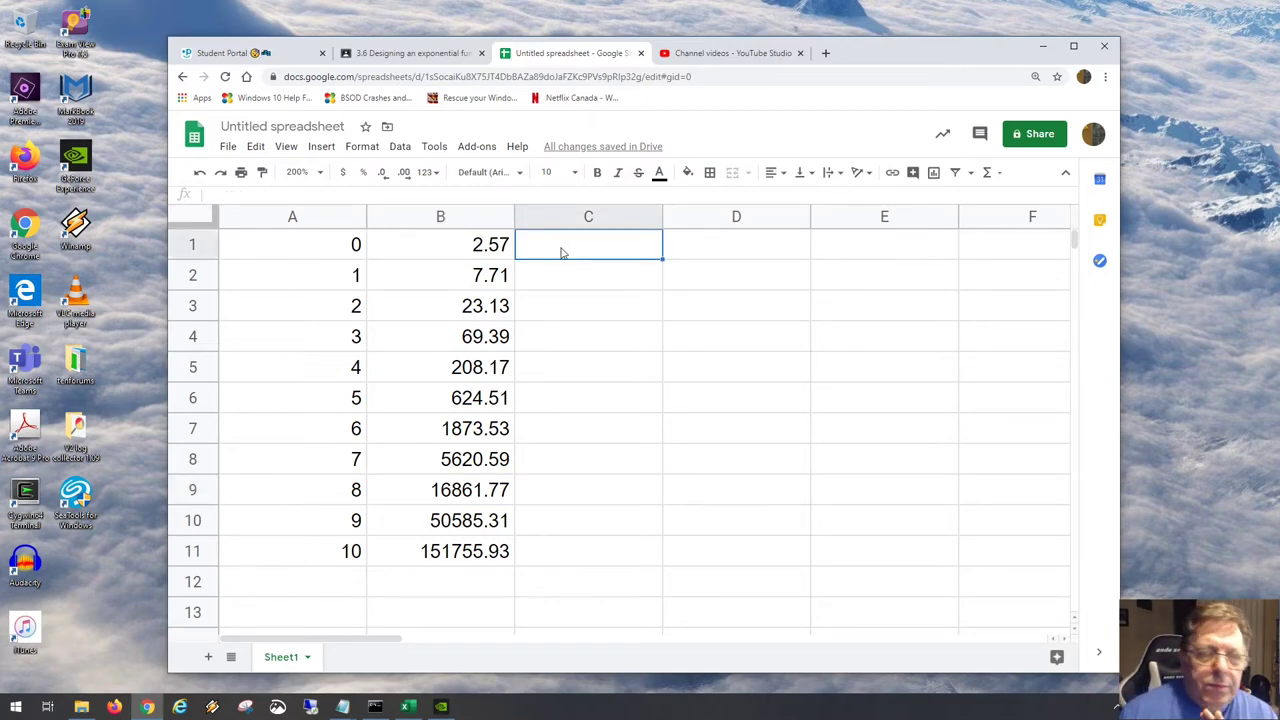
pyautogui.click(555, 281)
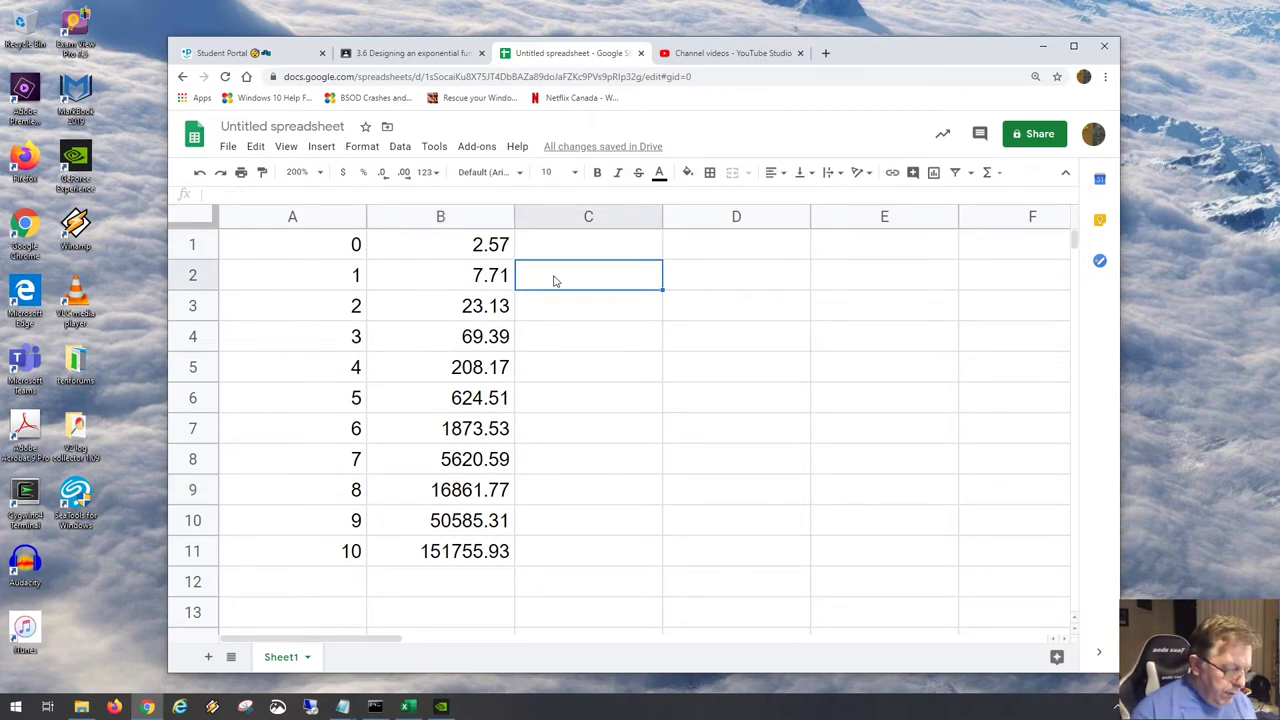
pyautogui.write('=')
pyautogui.click(479, 287)
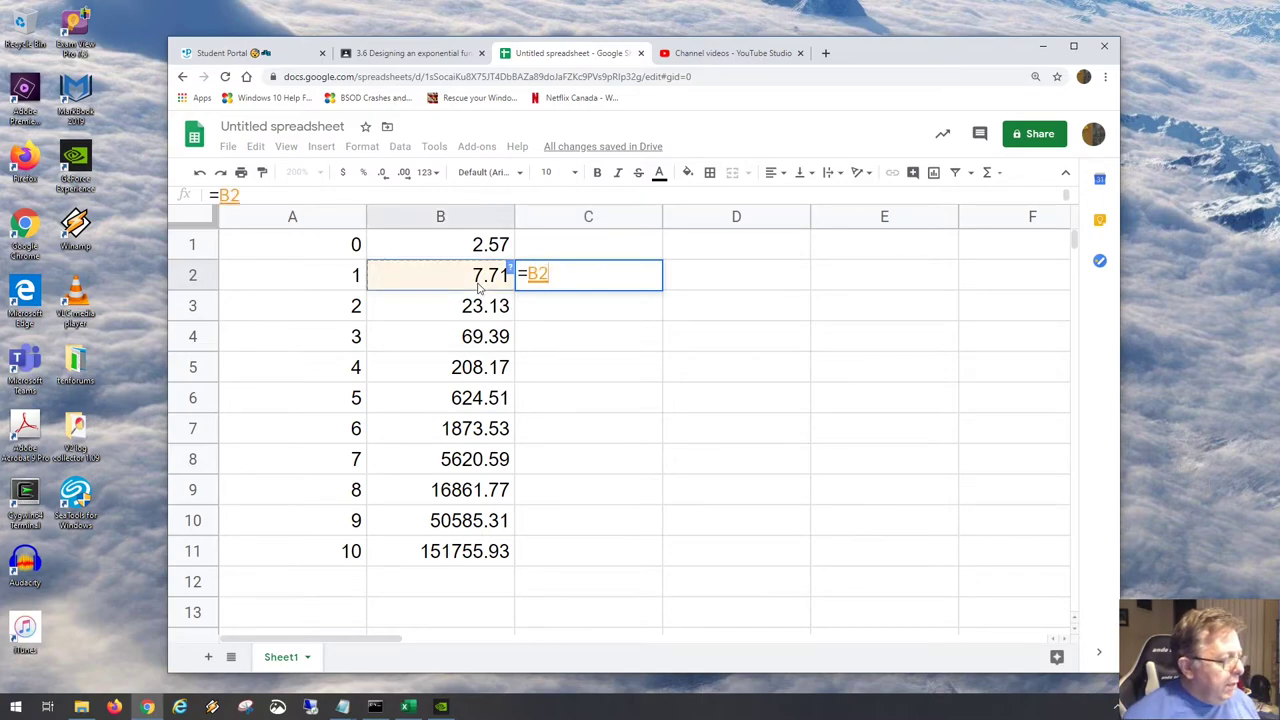
pyautogui.write('/')
pyautogui.click(476, 254)
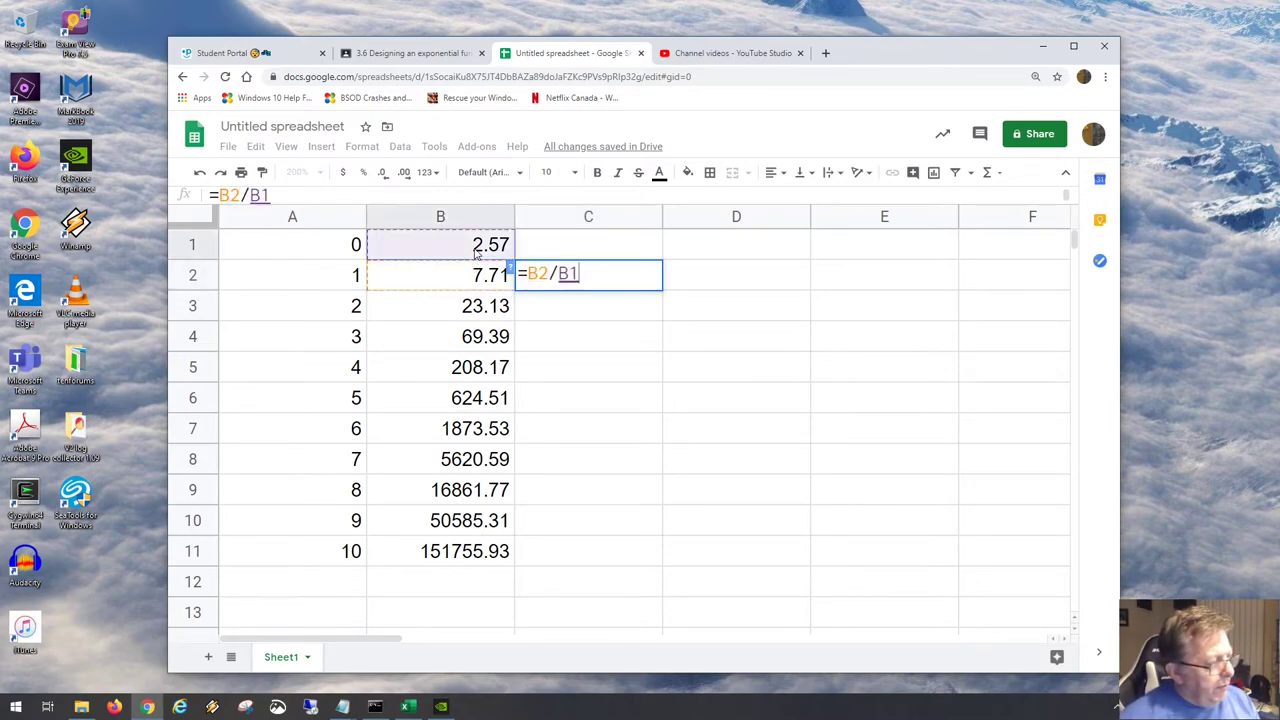
pyautogui.press('Return')
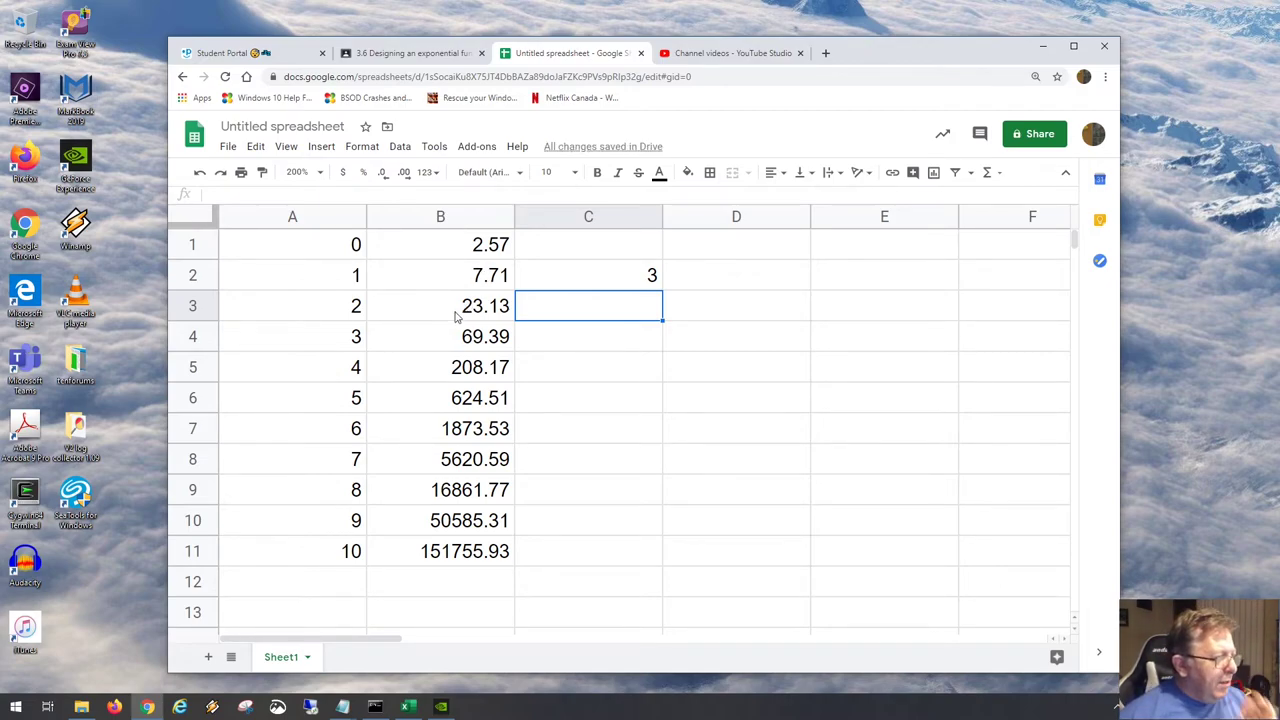
# Enter =B3/B2 in C3 and =B4/B3 in C4.
pyautogui.write('=')
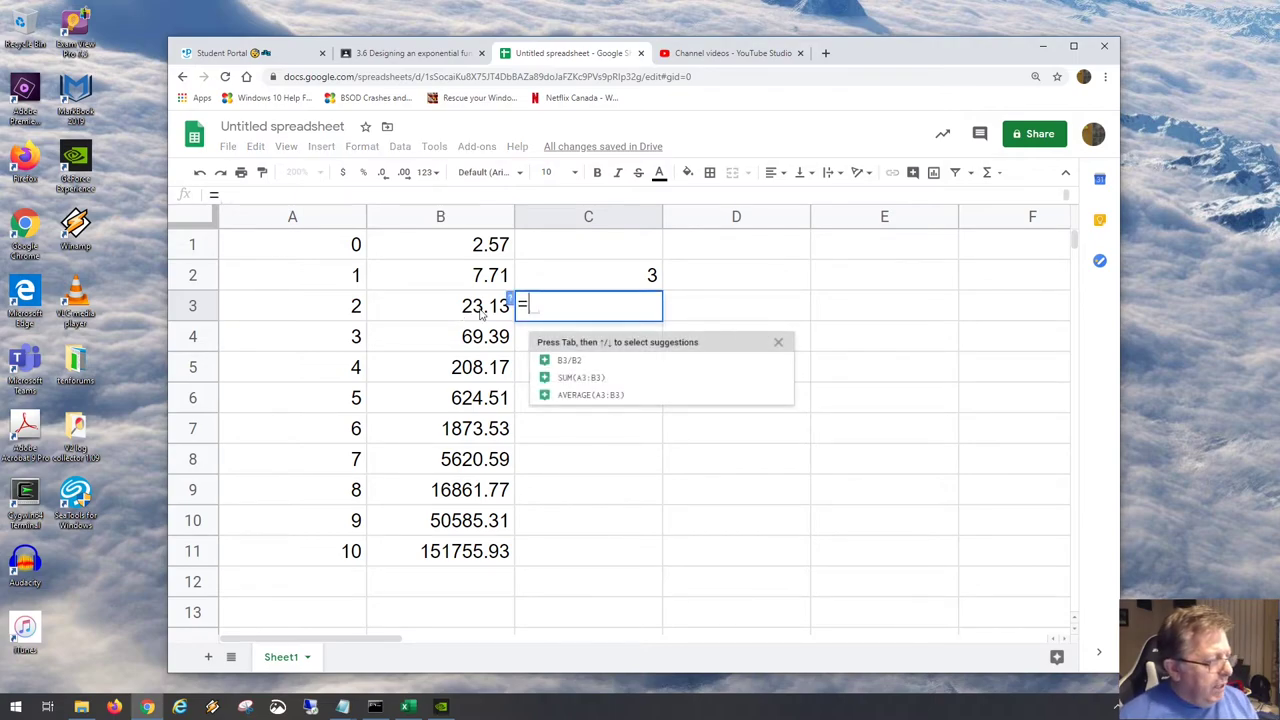
pyautogui.click(481, 310)
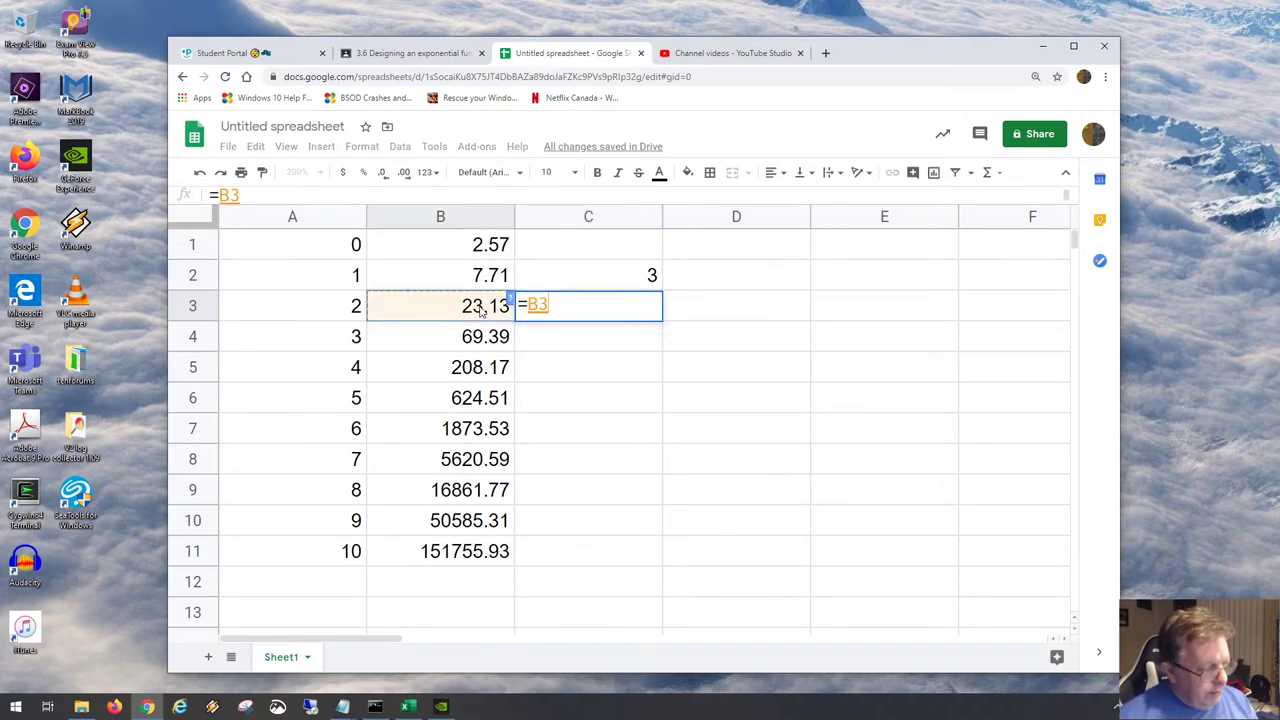
pyautogui.write('/')
pyautogui.click(482, 280)
pyautogui.press('Return')
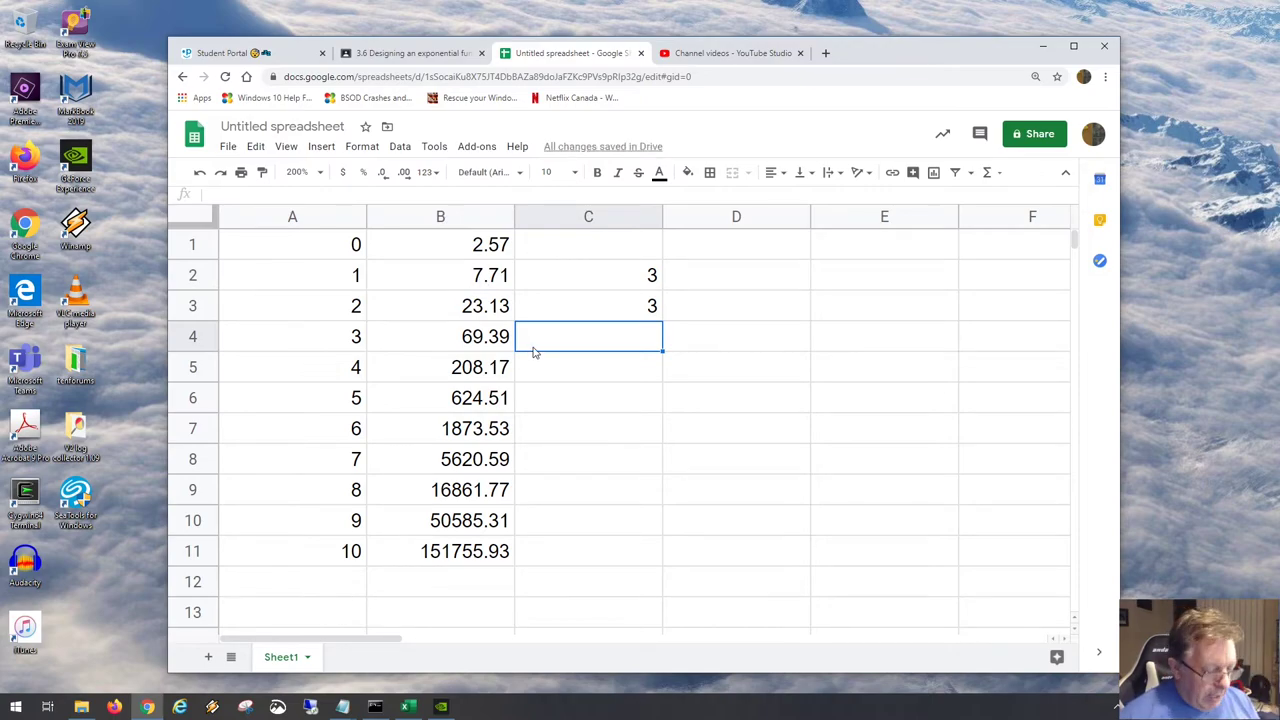
pyautogui.write('=')
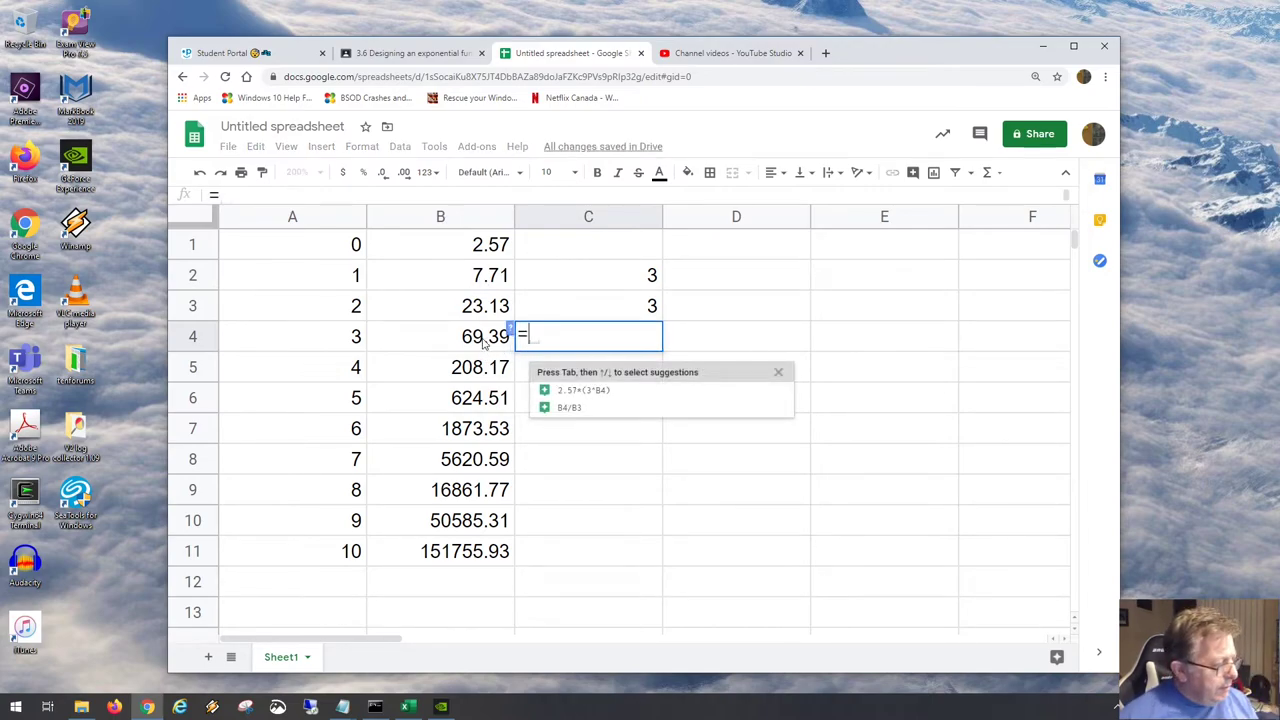
pyautogui.click(484, 342)
pyautogui.write('/')
pyautogui.click(484, 310)
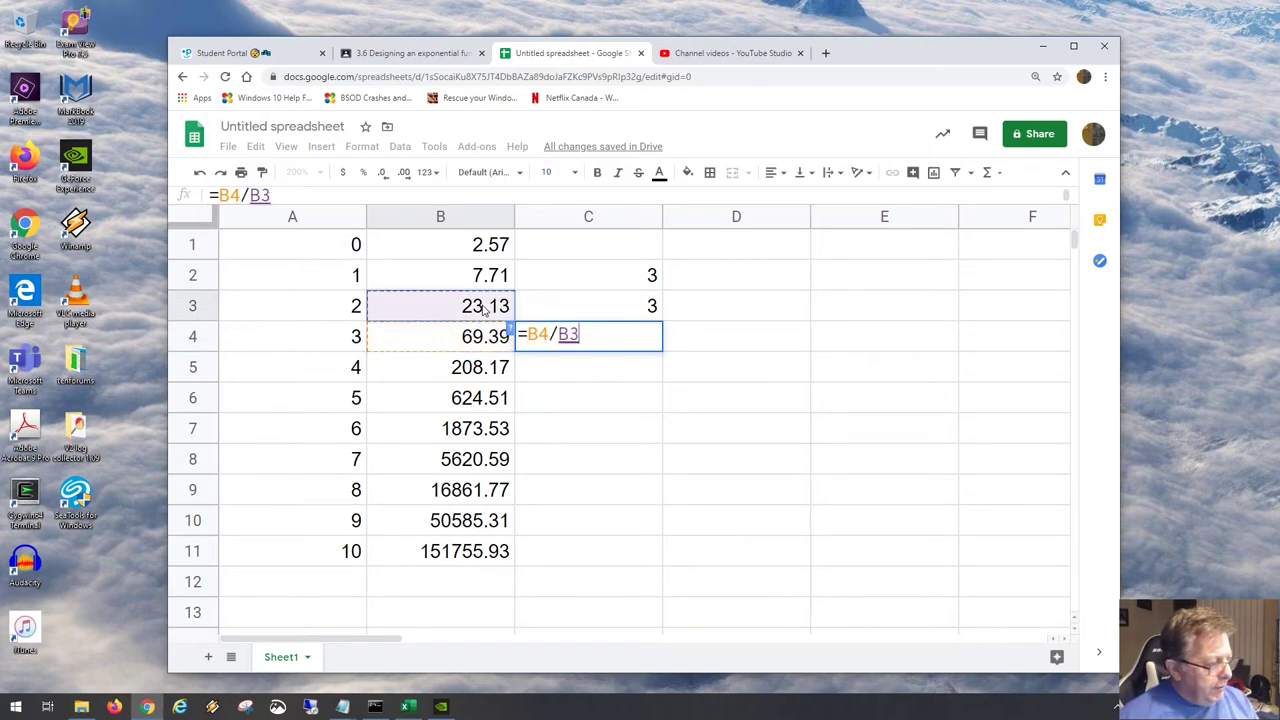
pyautogui.press('Return')
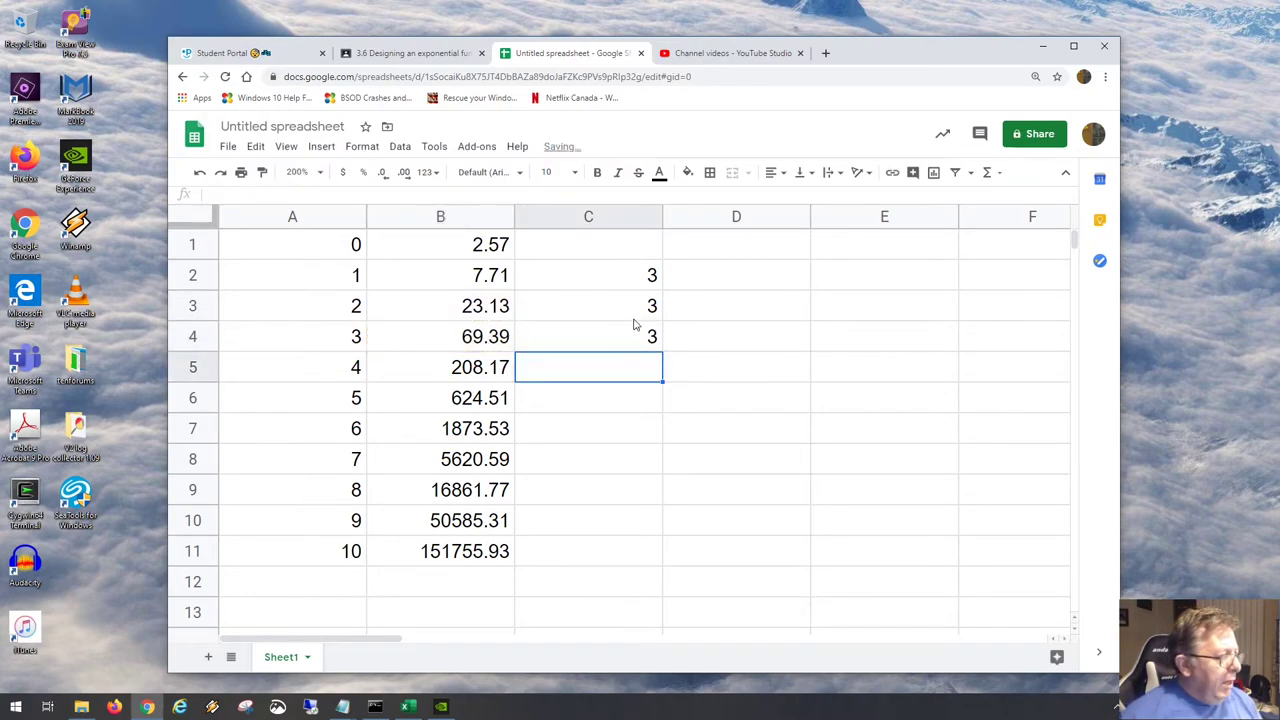
# Fill C4's ratio down to C11 and verify C11 reads =B11/B10.
pyautogui.click(648, 348)
pyautogui.moveTo(662, 352); pyautogui.dragTo(651, 563)
pyautogui.click(631, 557)
pyautogui.doubleClick(634, 554)
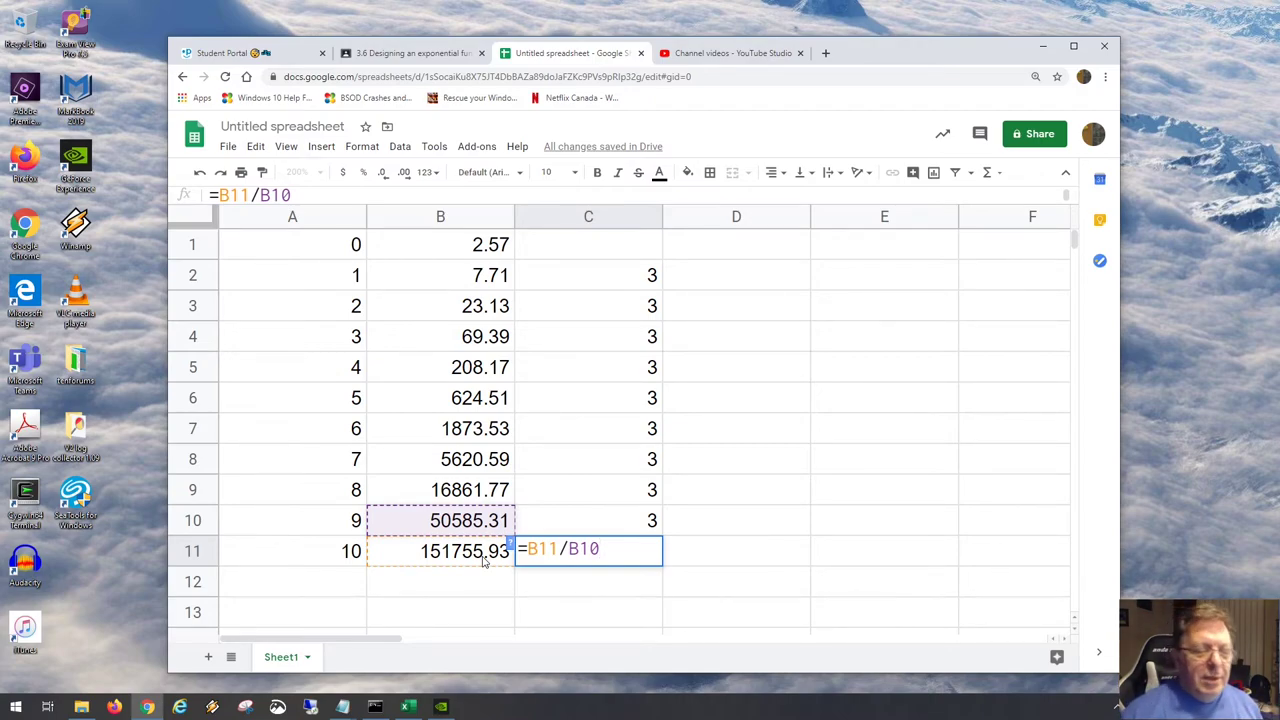
pyautogui.press('Return')
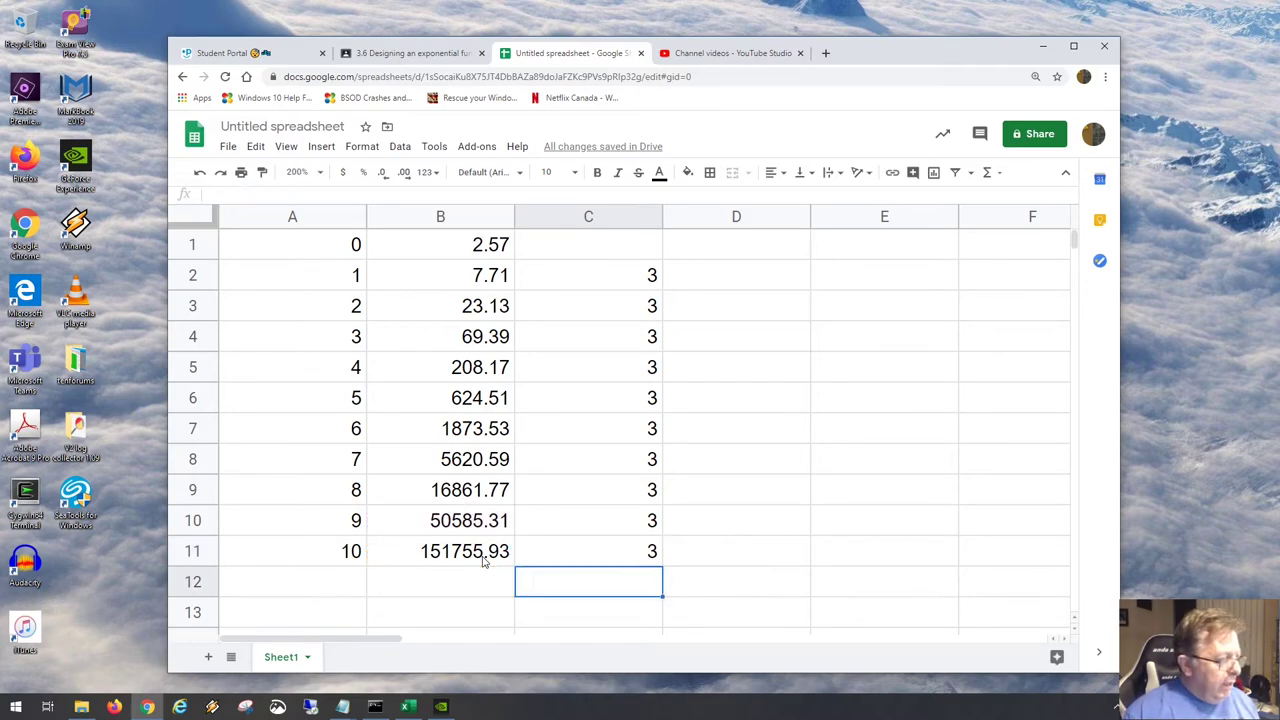
# Review B1's formula, then clear the ratio values in C2:C11.
pyautogui.doubleClick(423, 252)
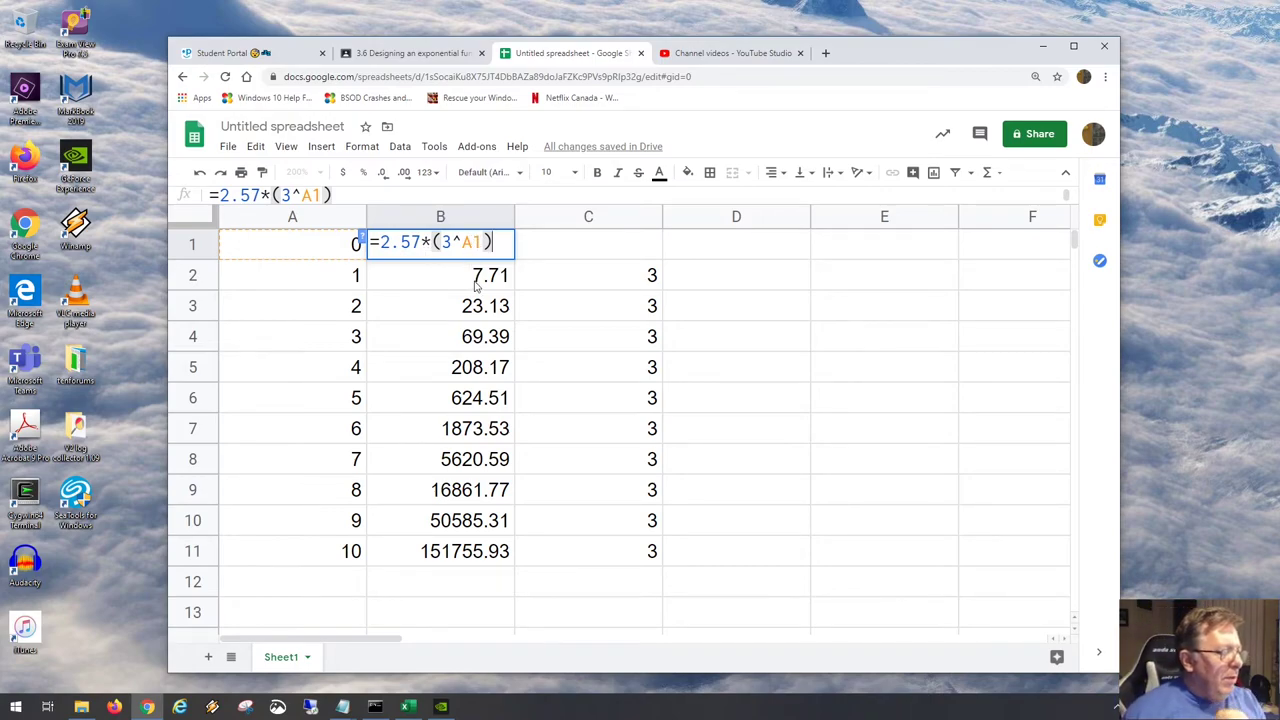
pyautogui.press('Escape')
pyautogui.moveTo(474, 278); pyautogui.dragTo(467, 560)
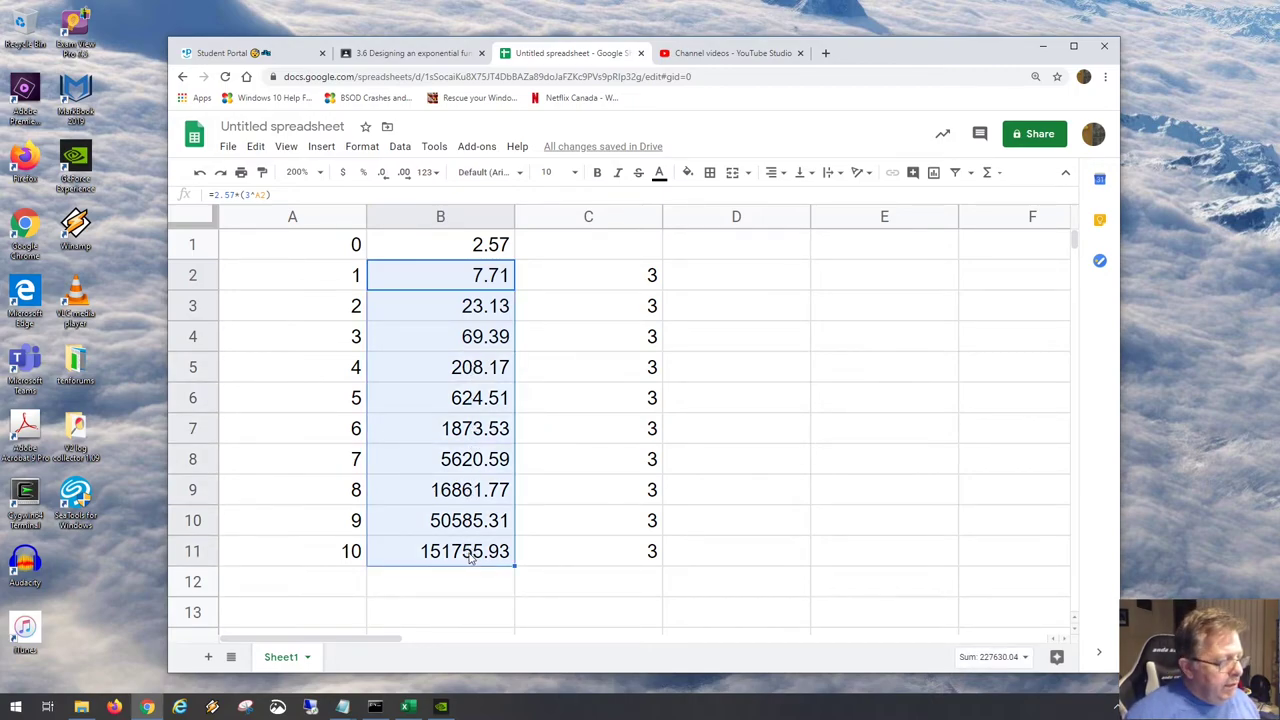
pyautogui.moveTo(600, 283); pyautogui.dragTo(589, 551)
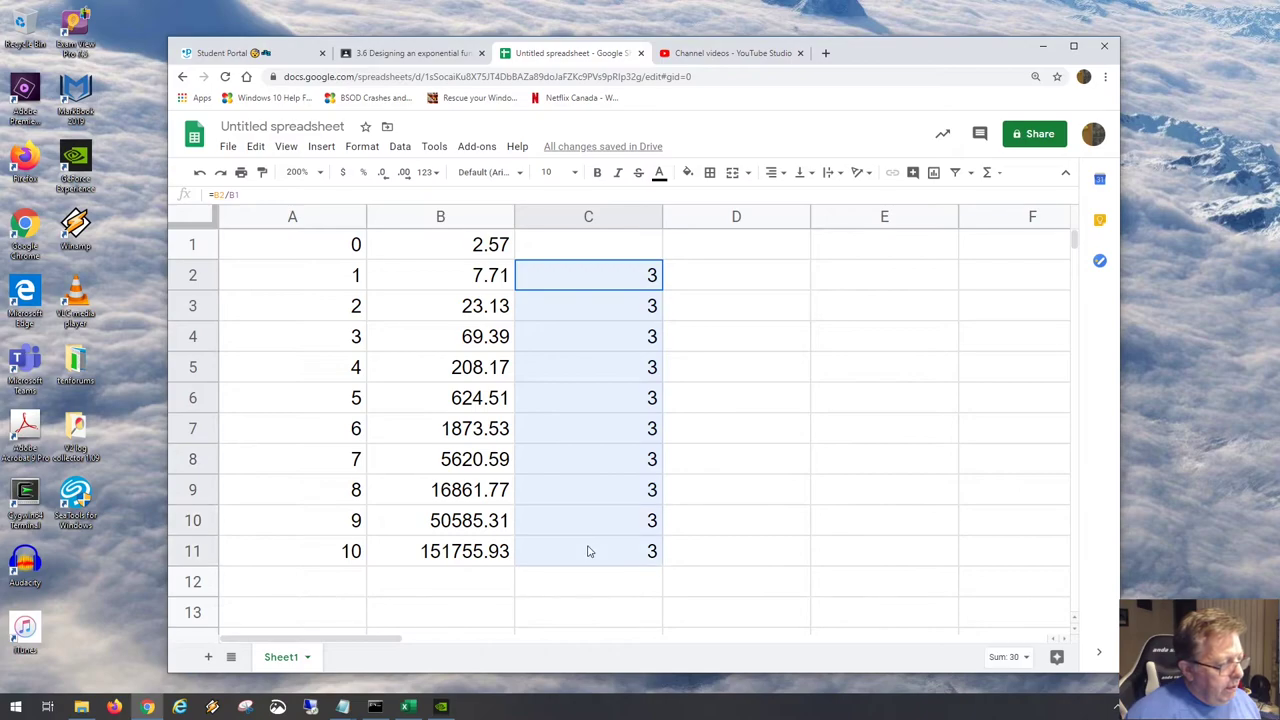
pyautogui.press('Delete')
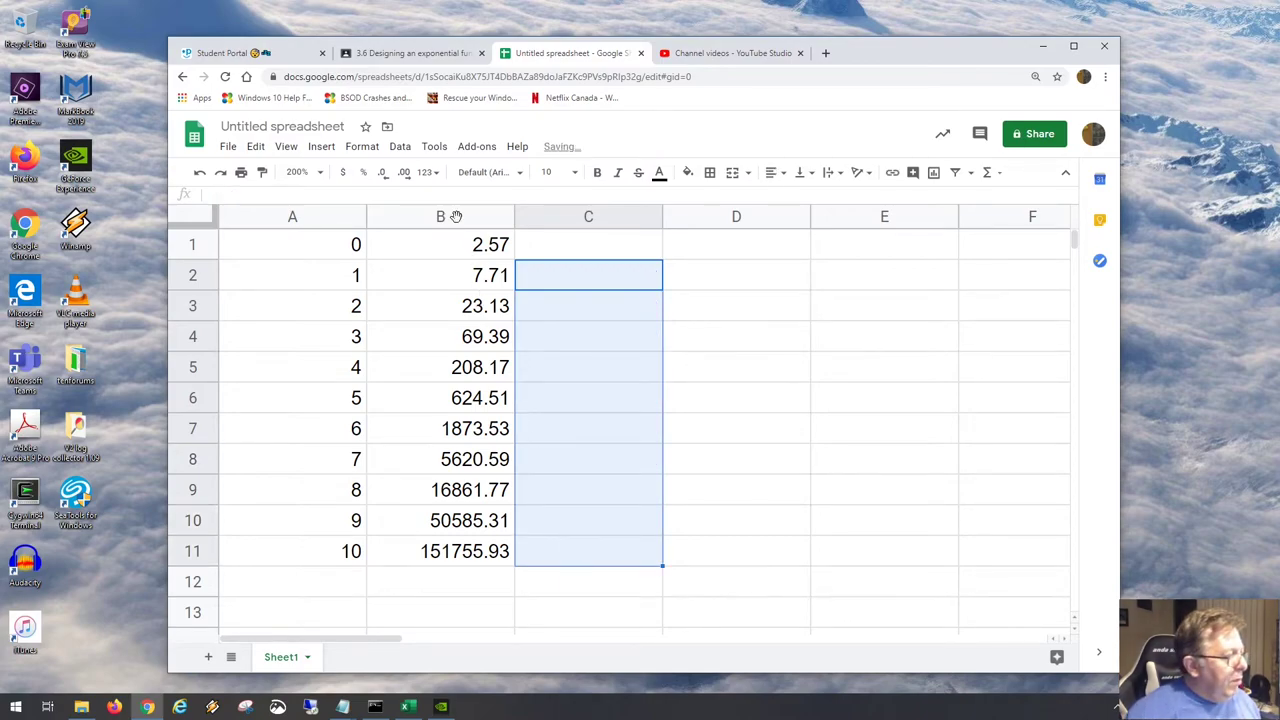
# Clear the y values in B2:B11, keeping only B1's formula.
pyautogui.doubleClick(467, 250)
pyautogui.press('Escape')
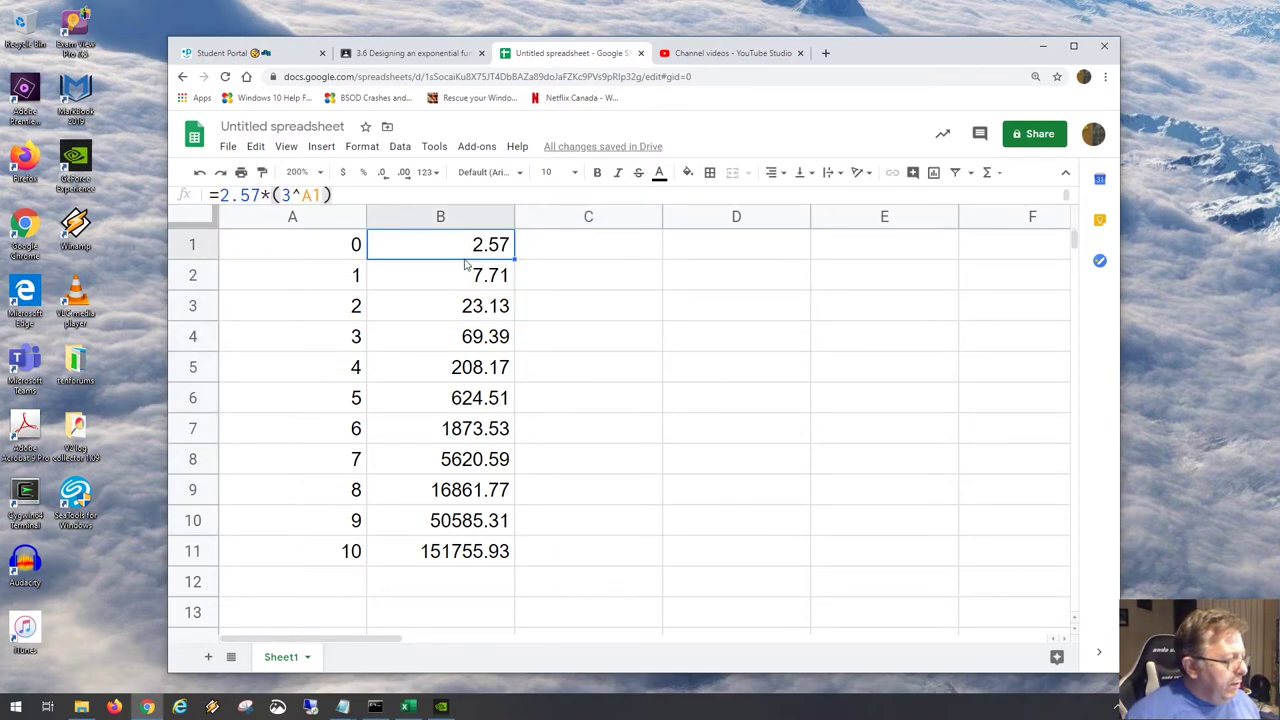
pyautogui.moveTo(463, 280); pyautogui.dragTo(462, 567)
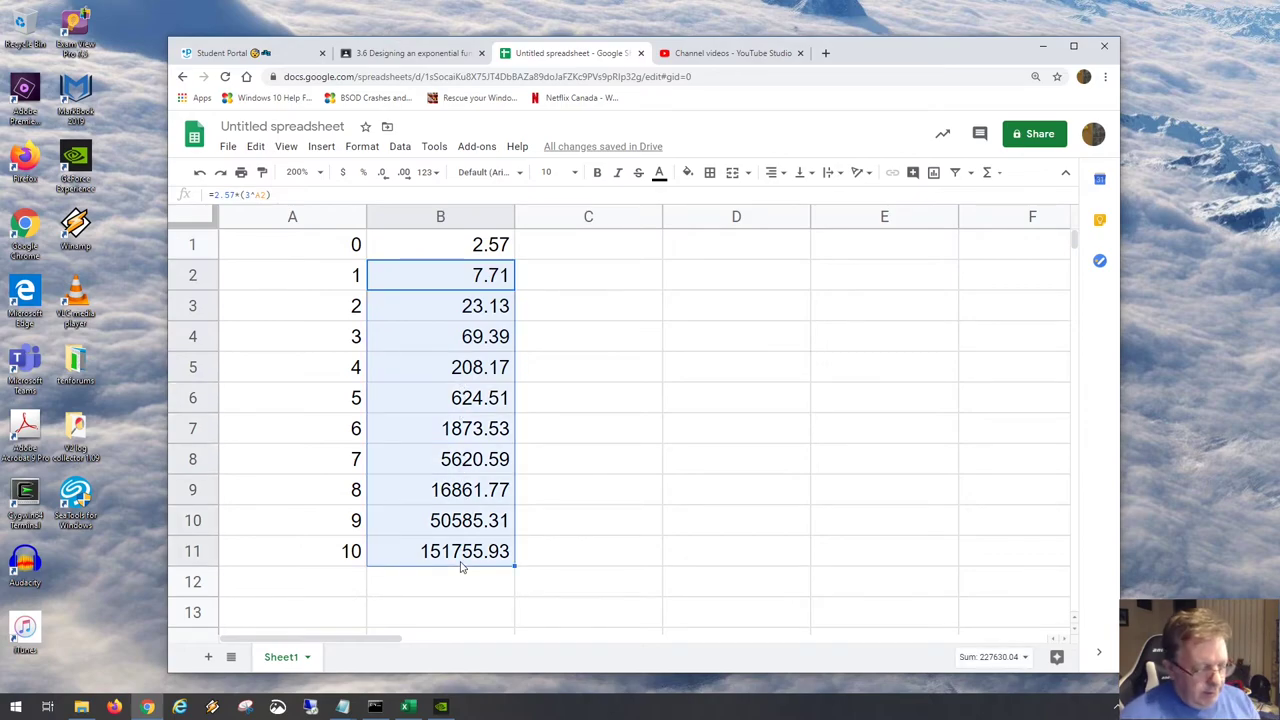
pyautogui.press('Delete')
pyautogui.doubleClick(471, 250)
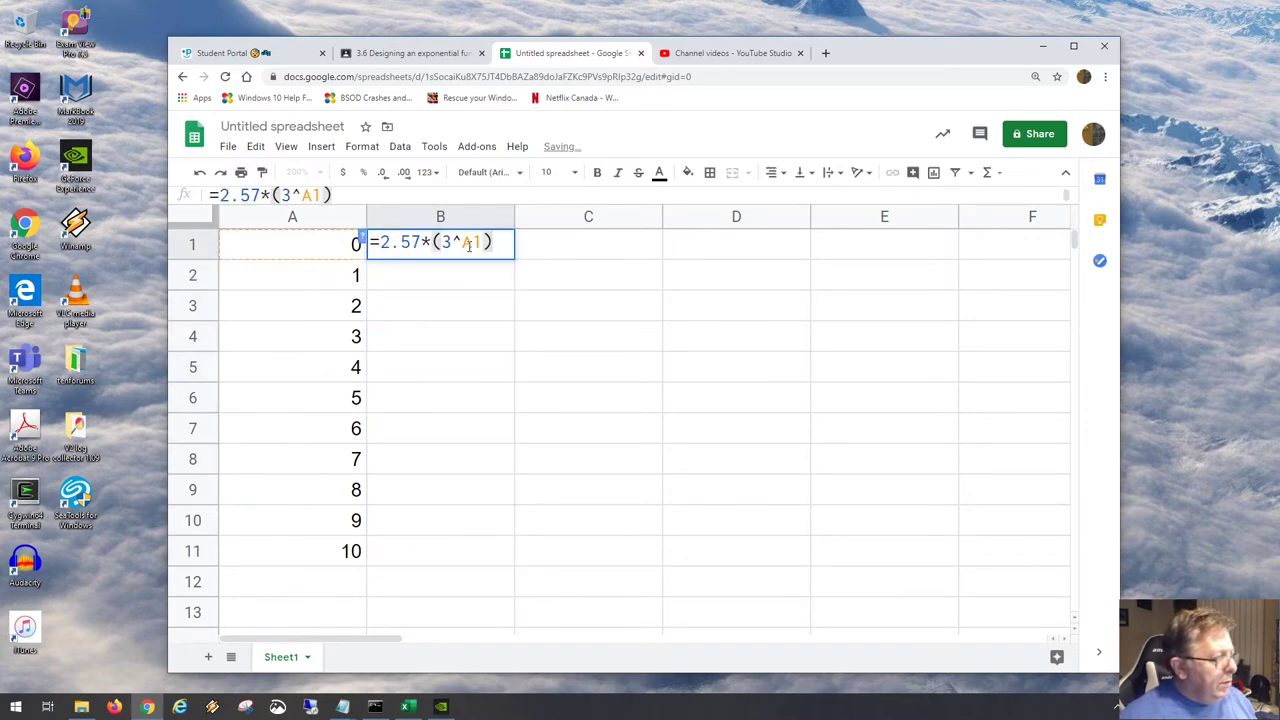
# Change B1 to =2.57*(3^(3.1*A1)) and fill it to B11, reaching 1.58742E+15.
pyautogui.click(463, 244)
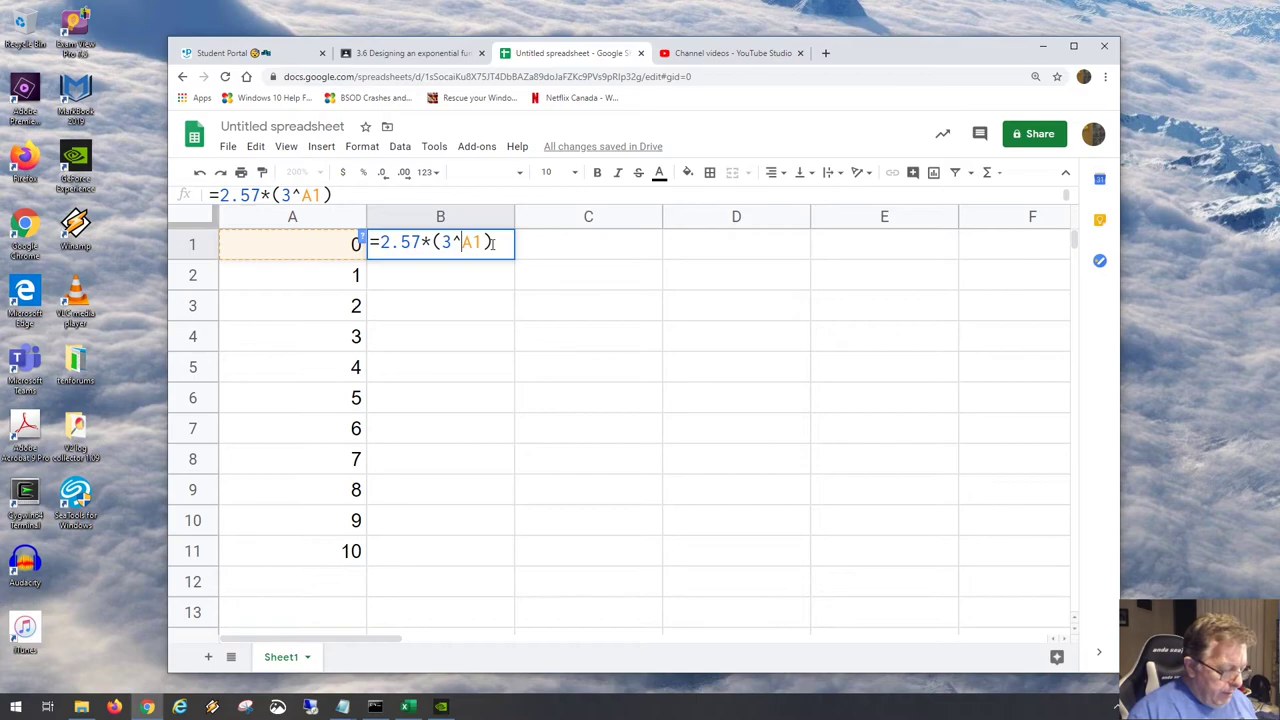
pyautogui.write('(')
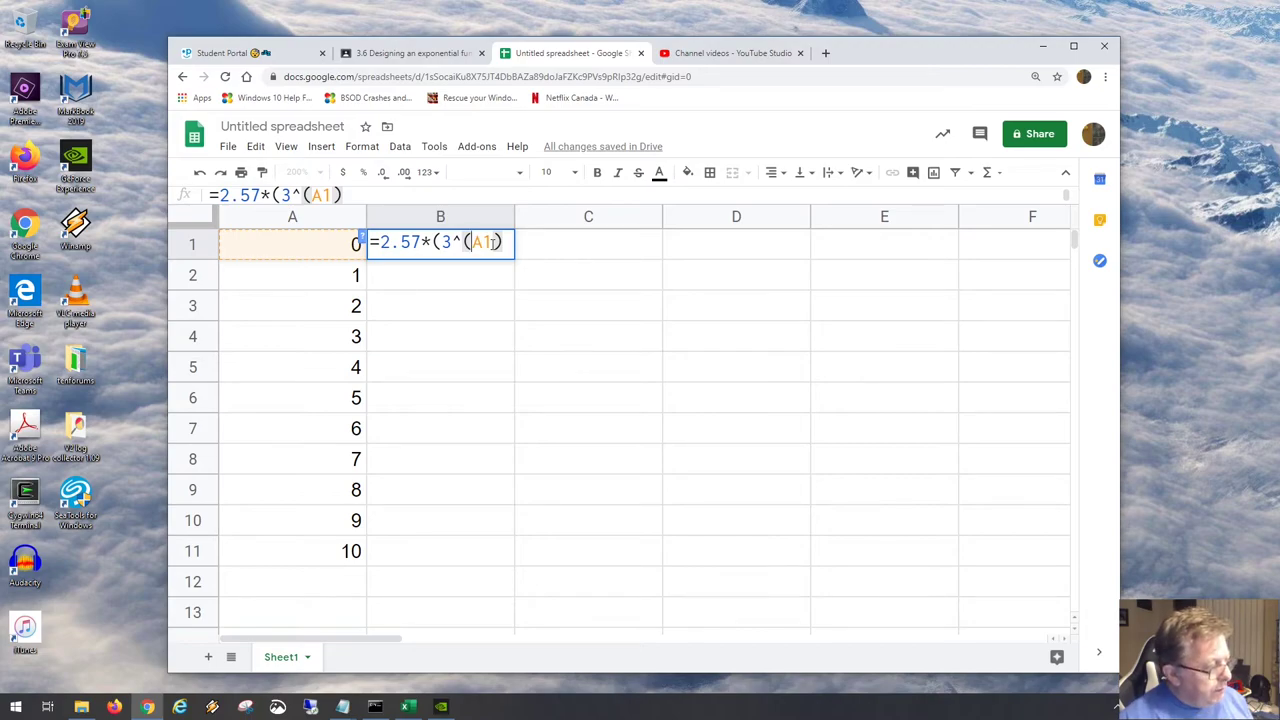
pyautogui.write('3.1*')
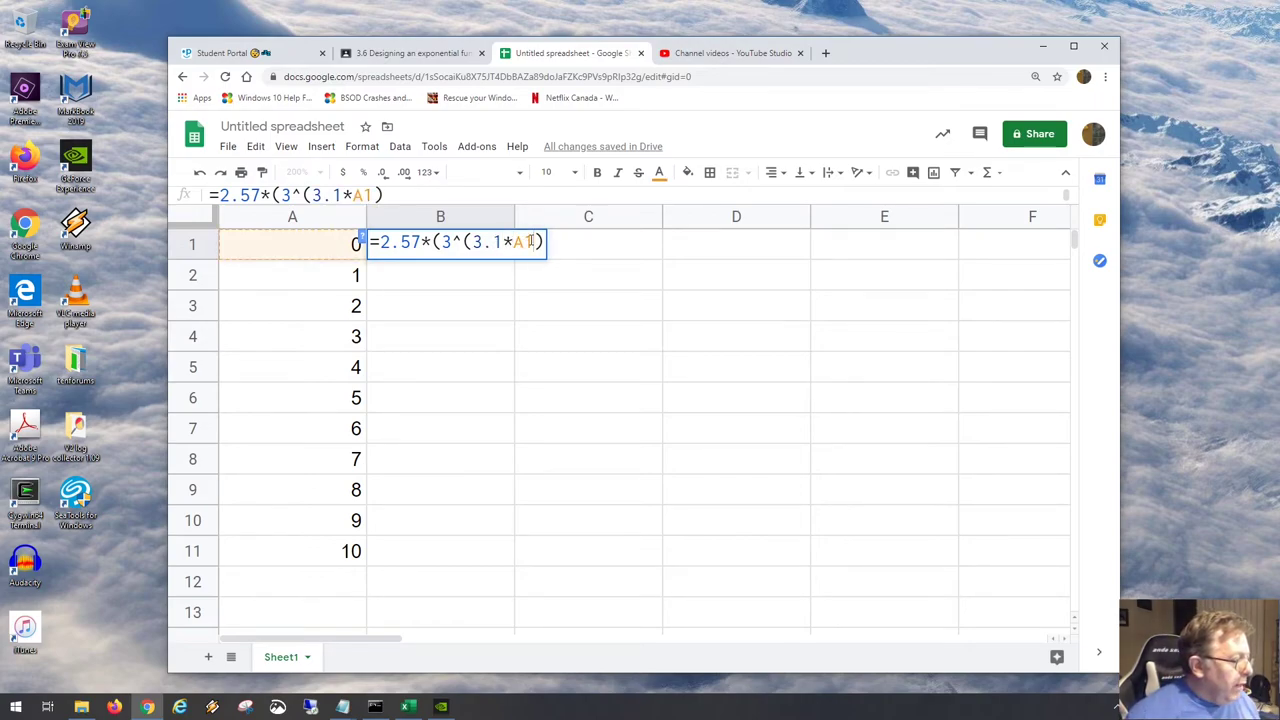
pyautogui.click(530, 241)
pyautogui.write(')')
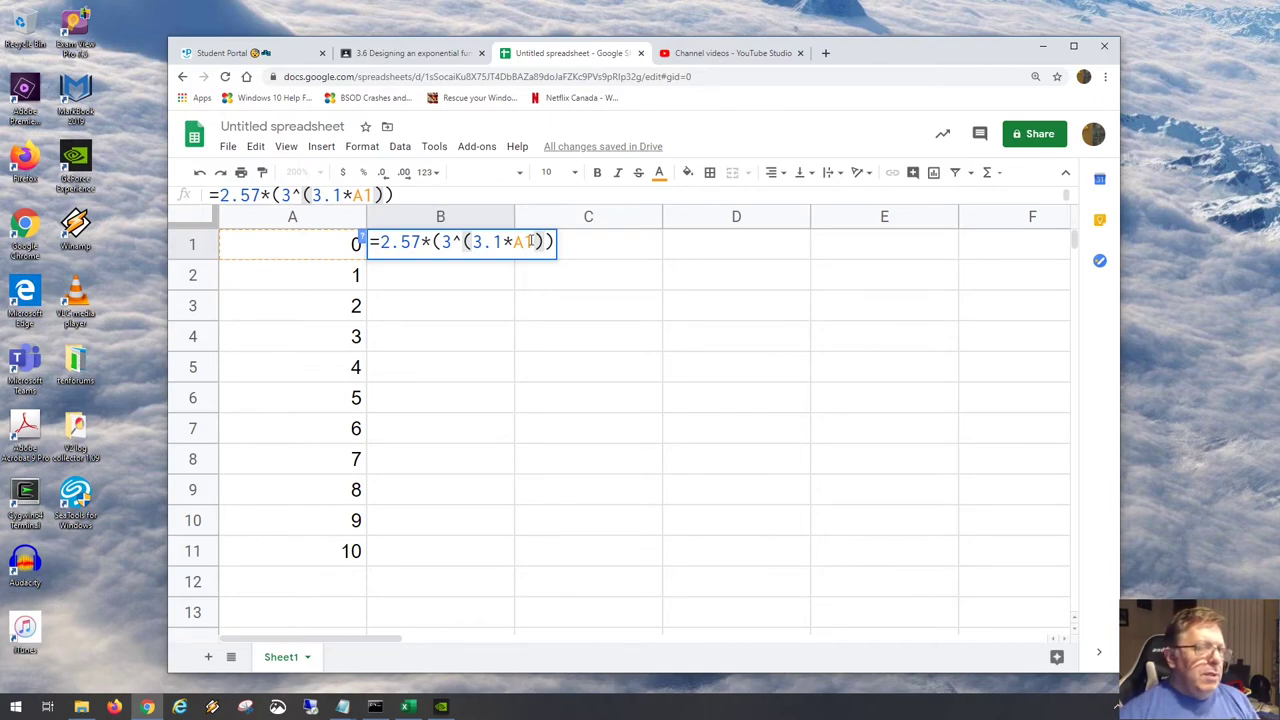
pyautogui.press('Return')
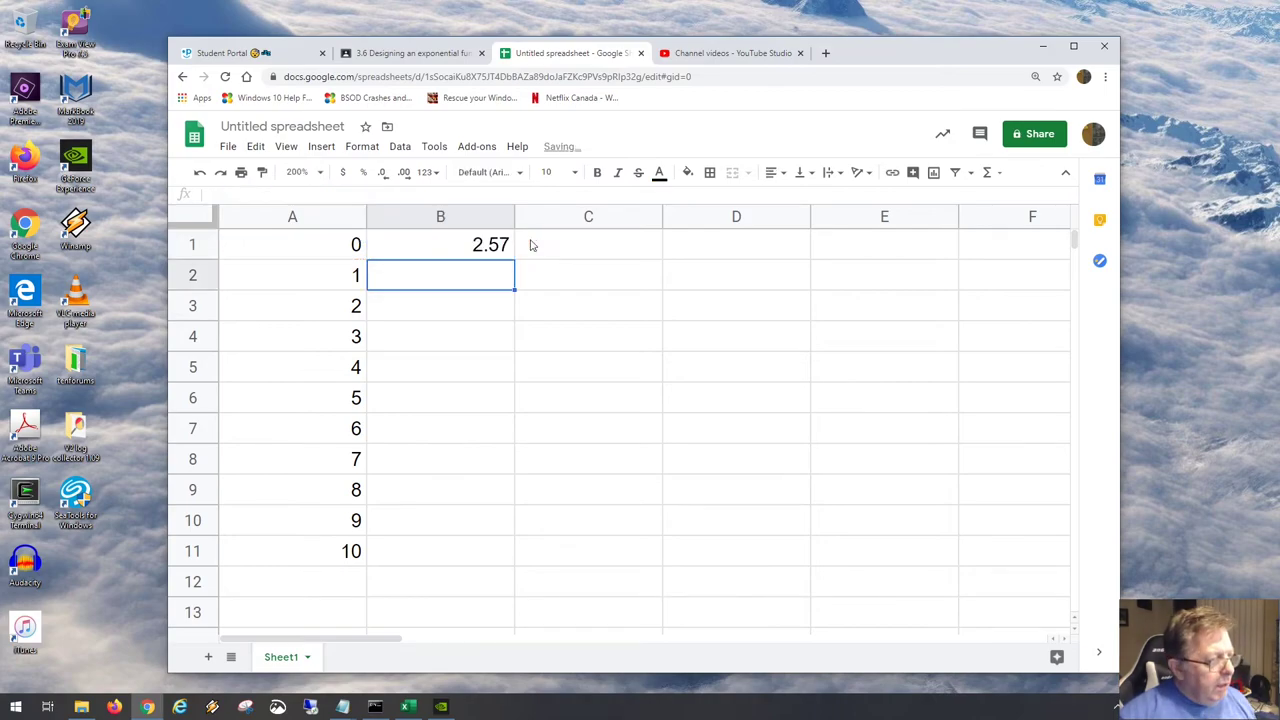
pyautogui.click(505, 247)
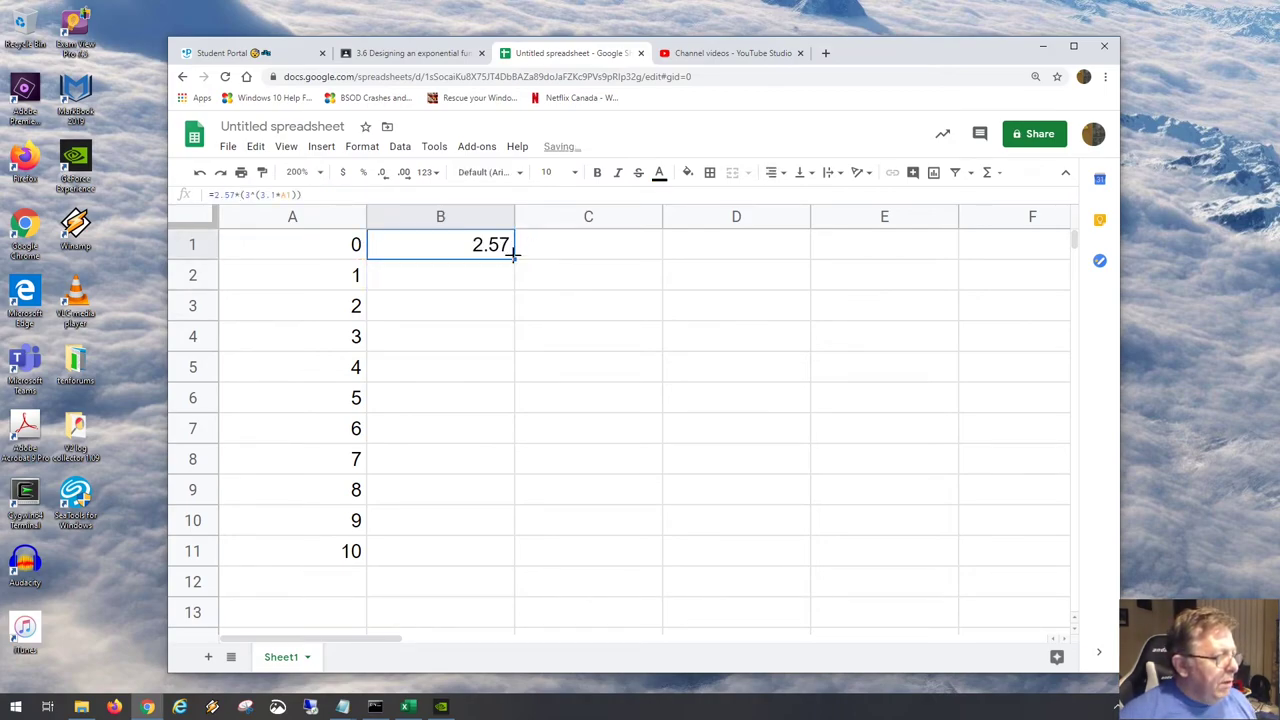
pyautogui.moveTo(516, 264); pyautogui.dragTo(514, 317)
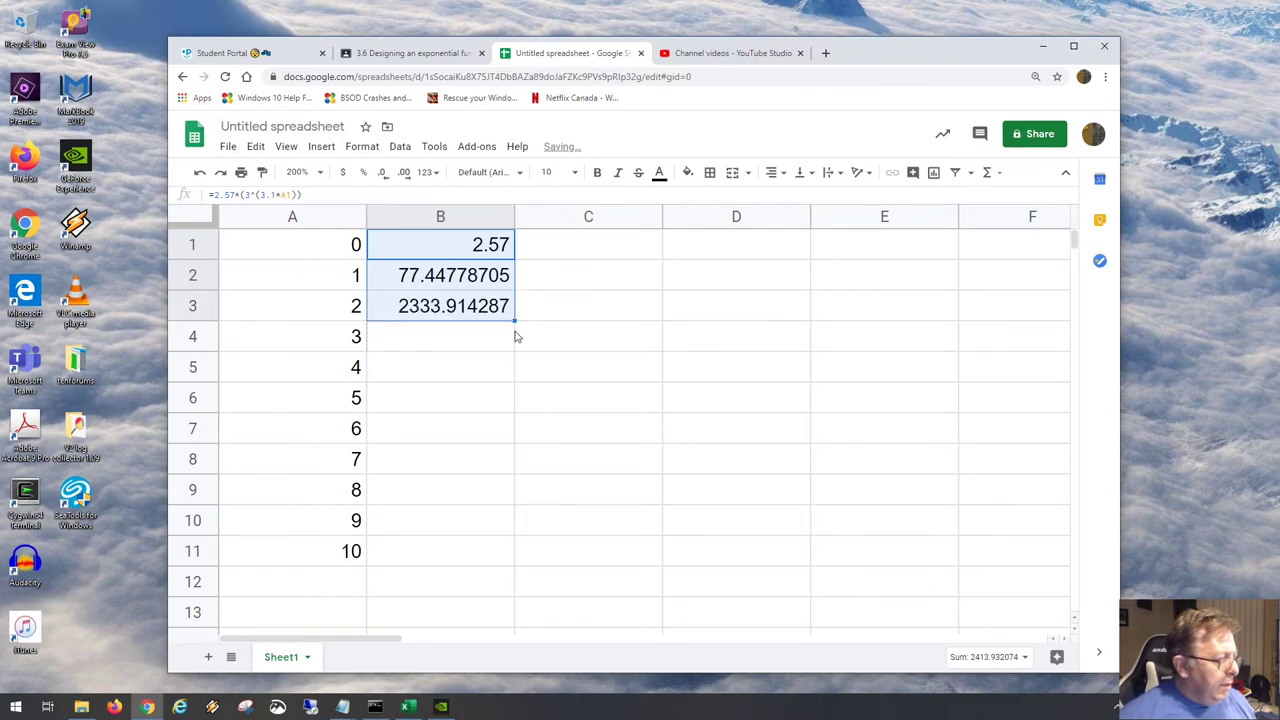
pyautogui.moveTo(503, 560); pyautogui.dragTo(506, 565)
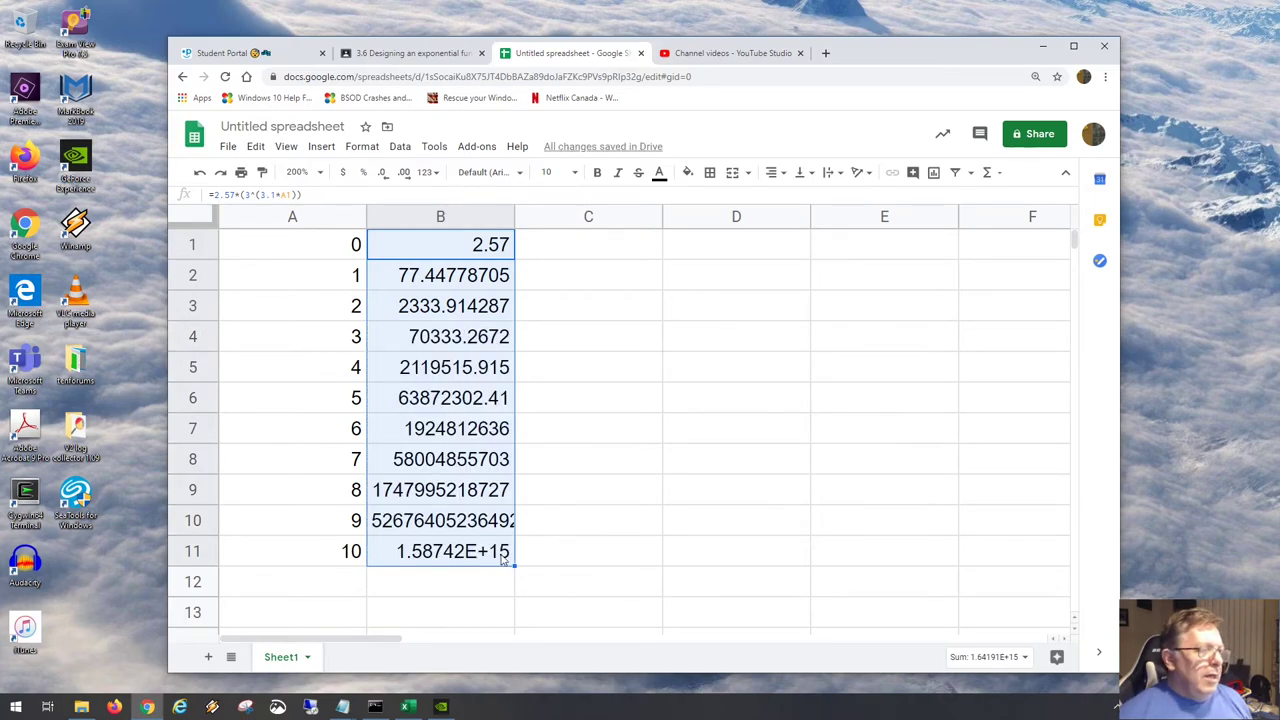
# Enter =B2/B1 in C2 and copy it down through C4.
pyautogui.click(595, 274)
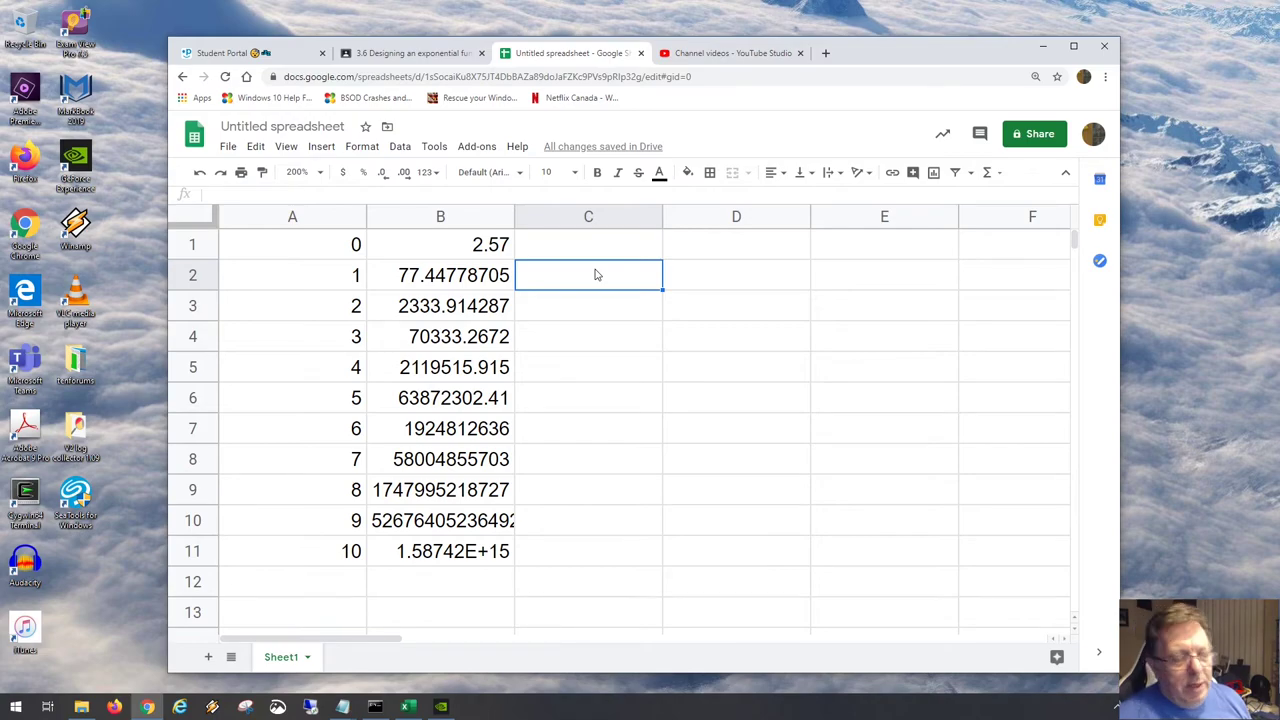
pyautogui.write('=')
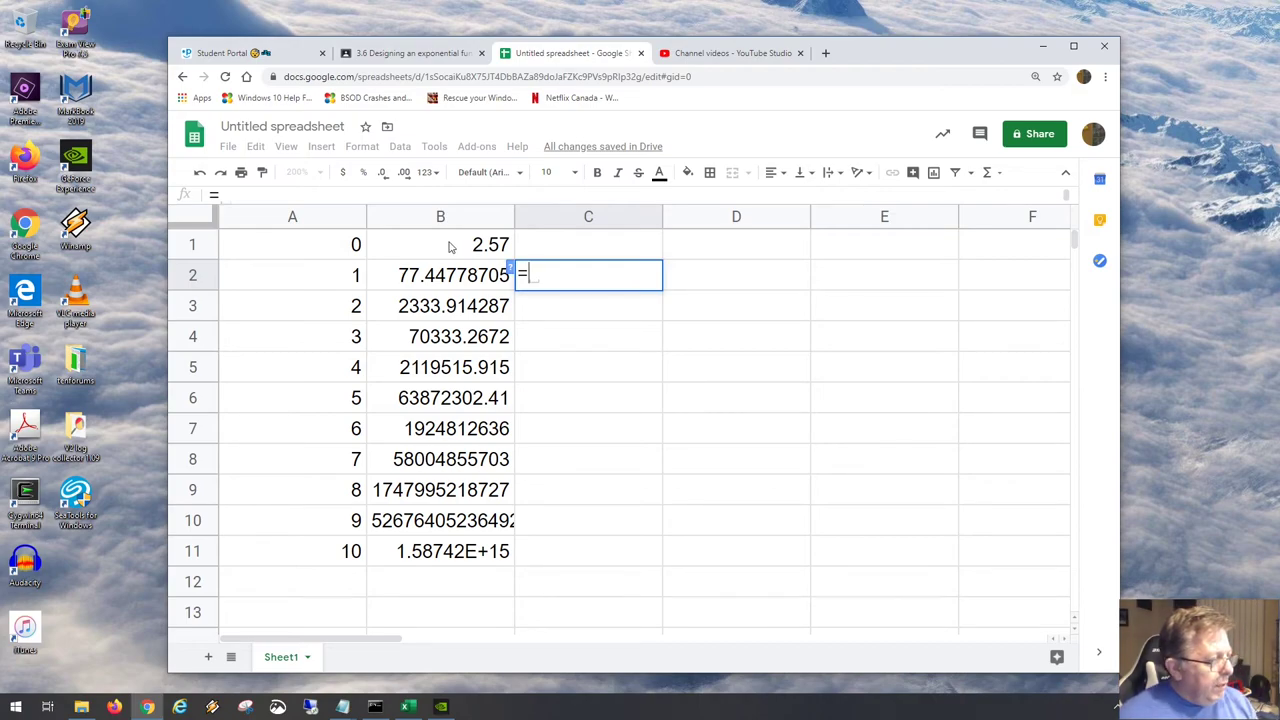
pyautogui.click(418, 276)
pyautogui.write('/')
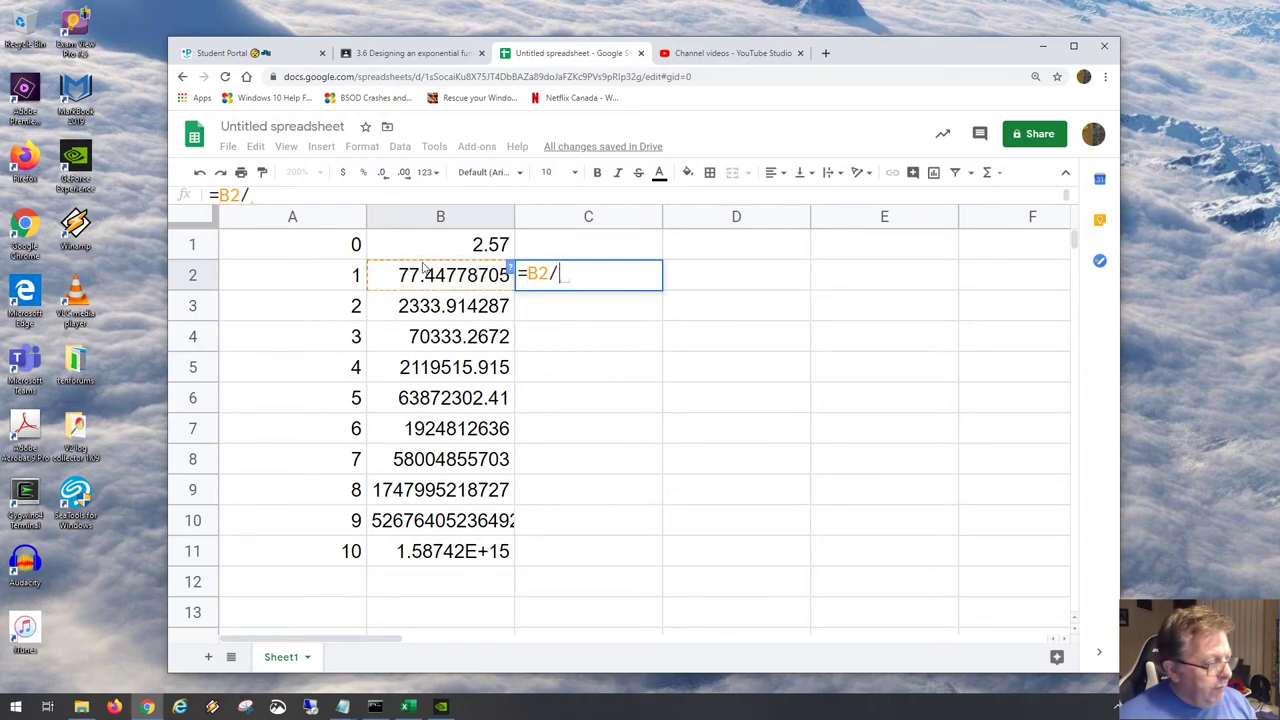
pyautogui.click(433, 250)
pyautogui.press('Return')
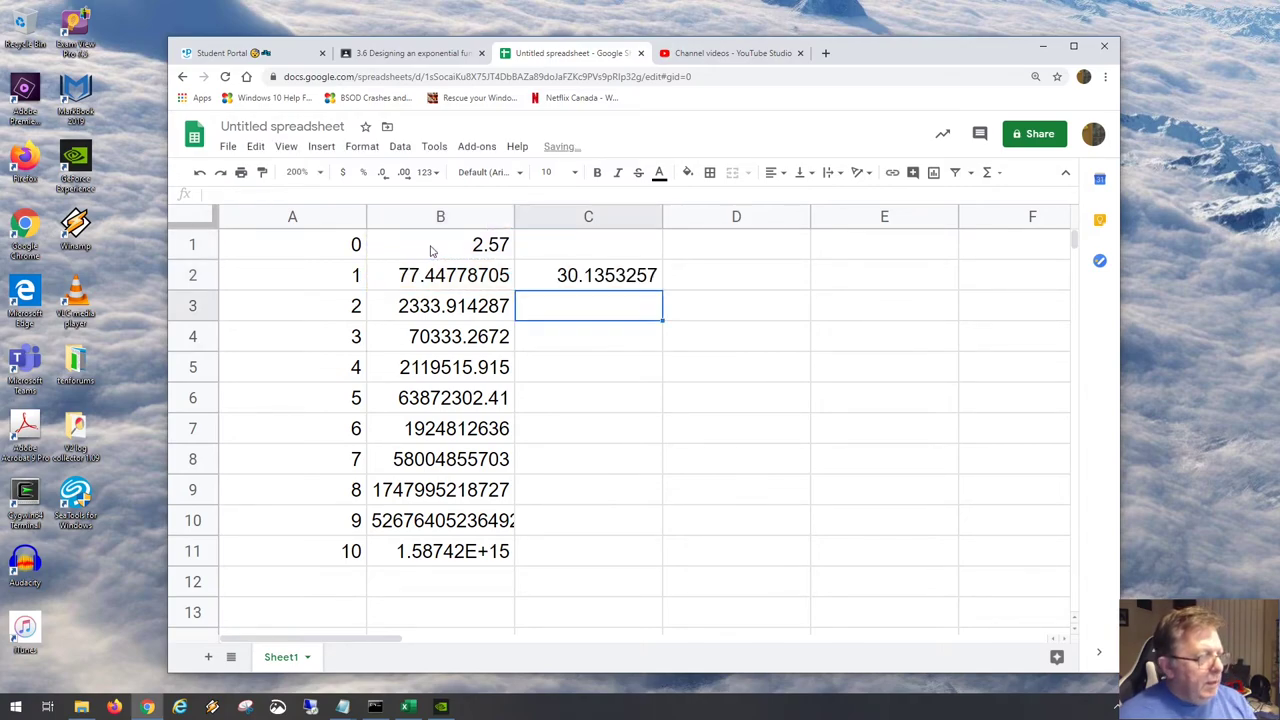
pyautogui.click(617, 293)
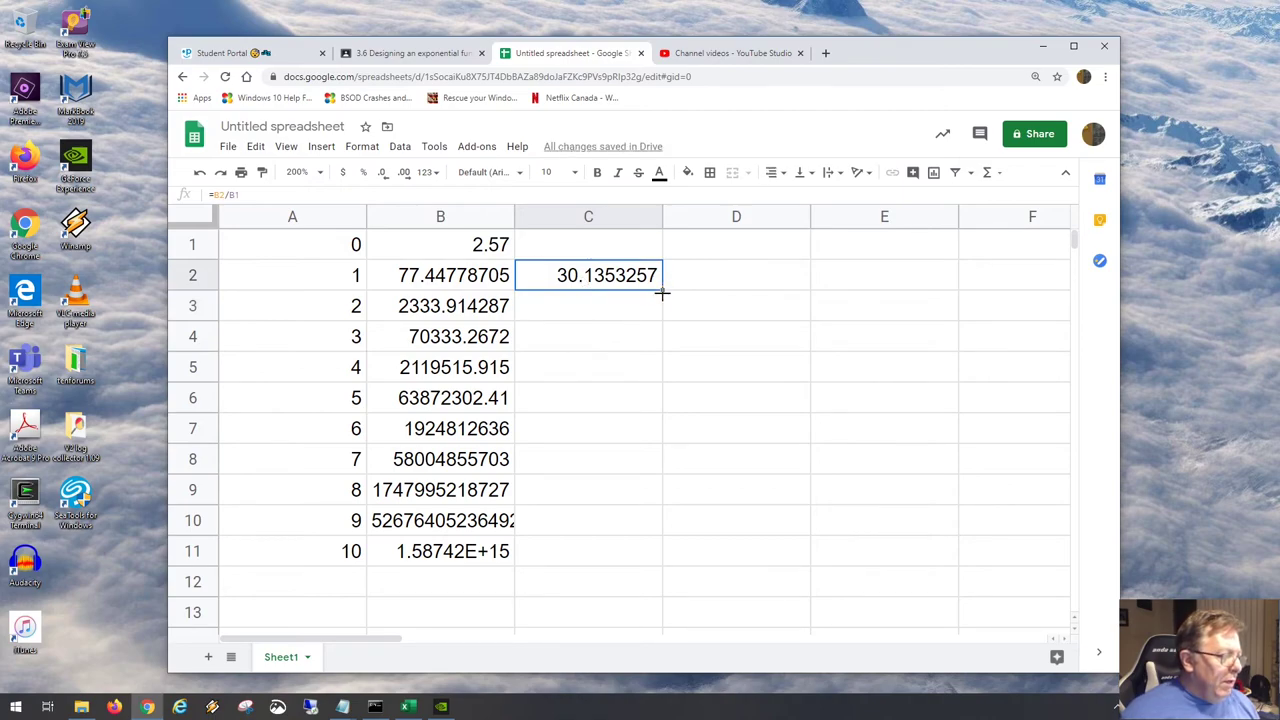
pyautogui.moveTo(661, 291); pyautogui.dragTo(663, 346)
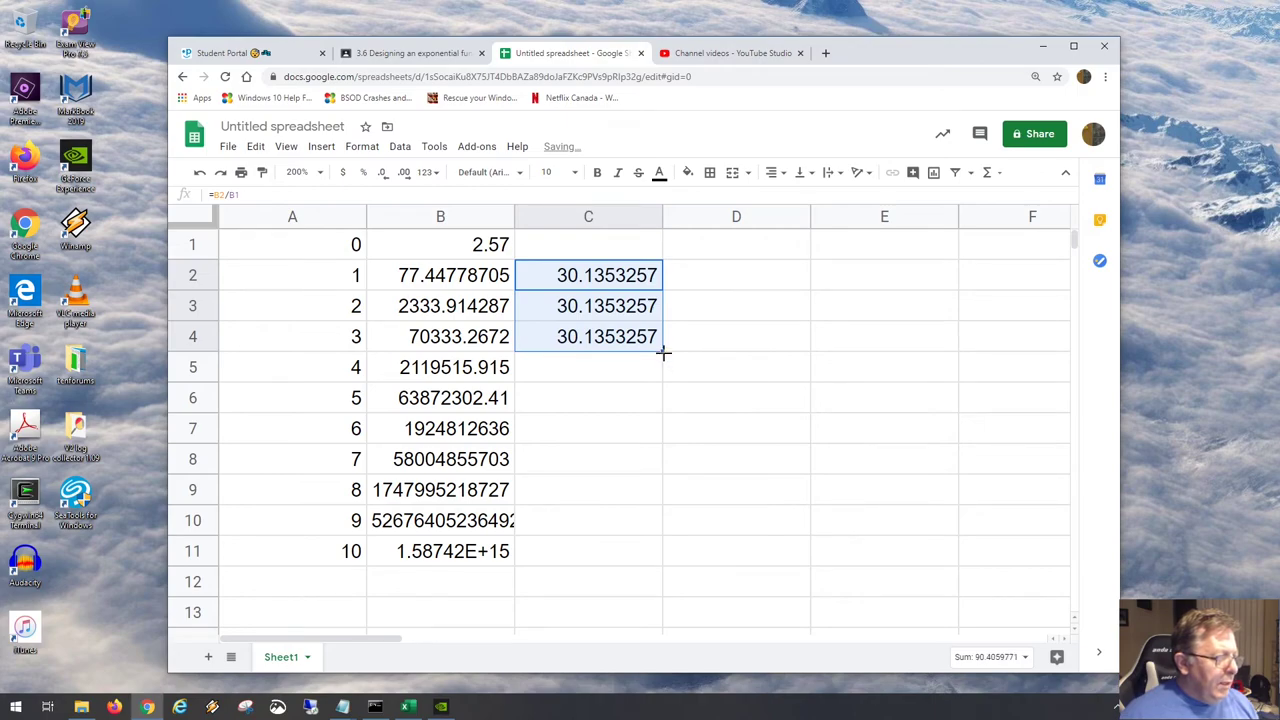
# Verify C4's formula and extend the ratios to C11, each showing 30.1353257.
pyautogui.click(654, 337)
pyautogui.doubleClick(649, 339)
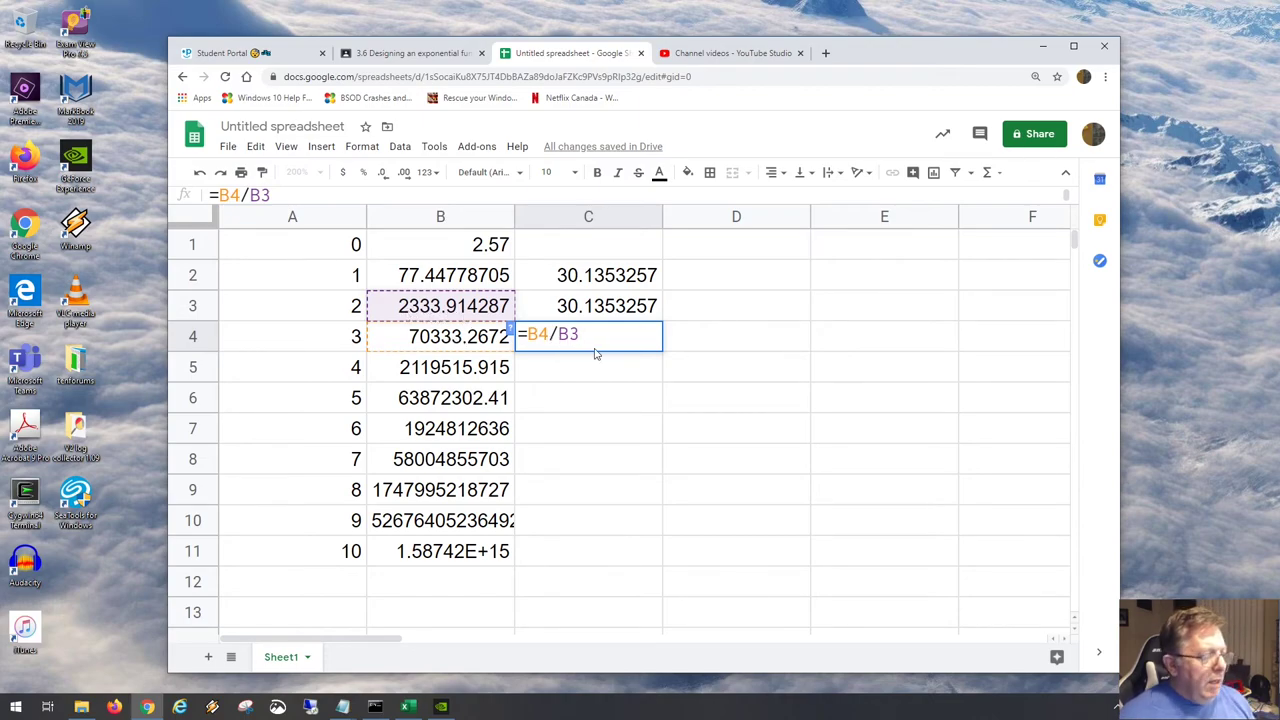
pyautogui.press('Return')
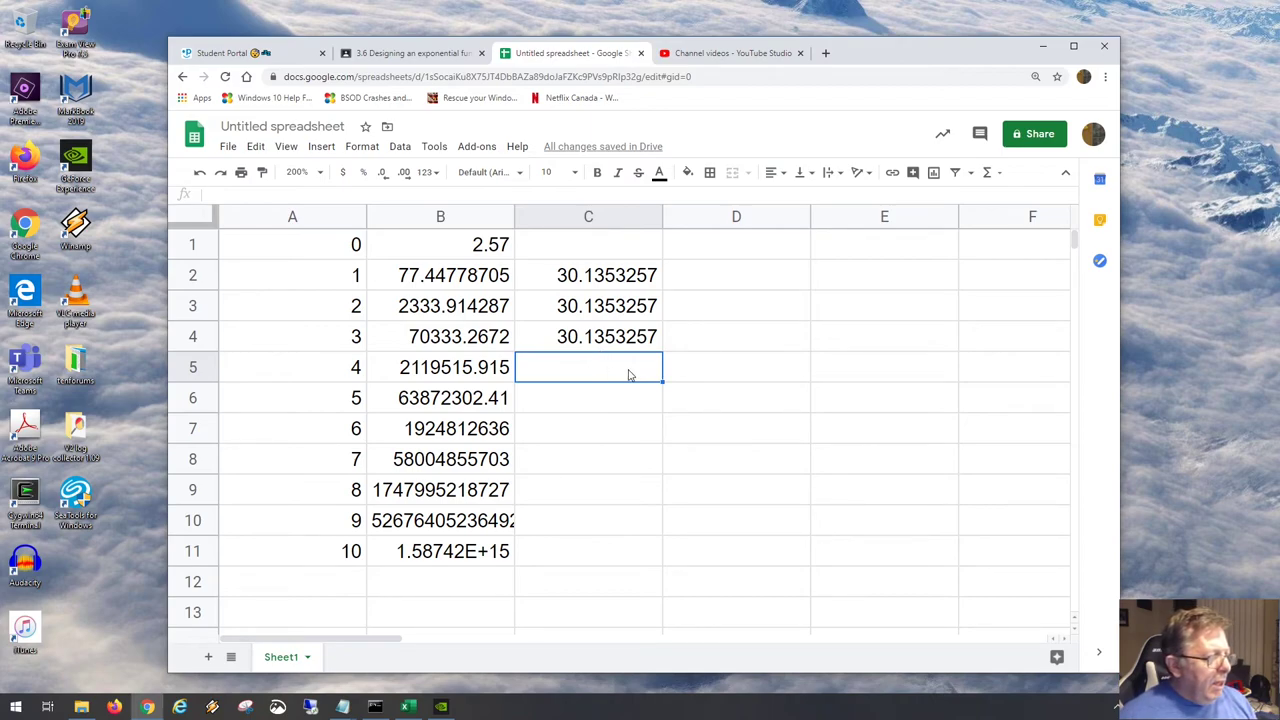
pyautogui.click(637, 346)
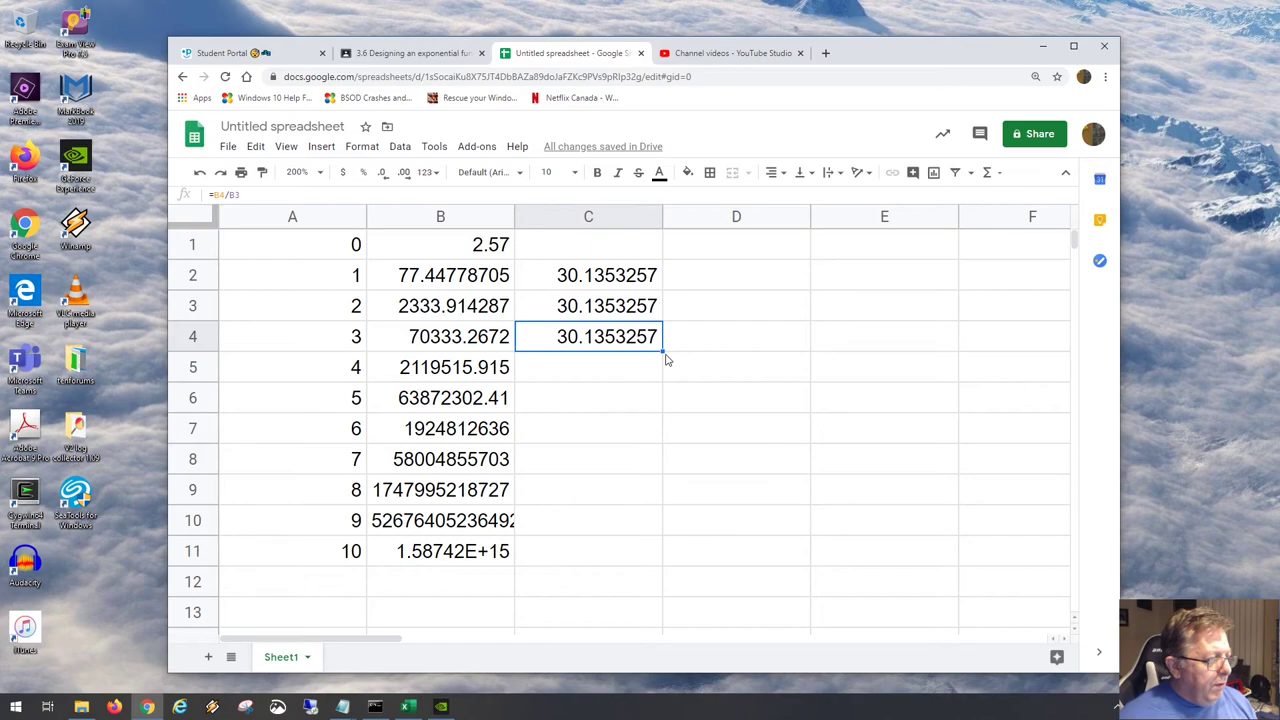
pyautogui.moveTo(661, 348); pyautogui.dragTo(657, 552)
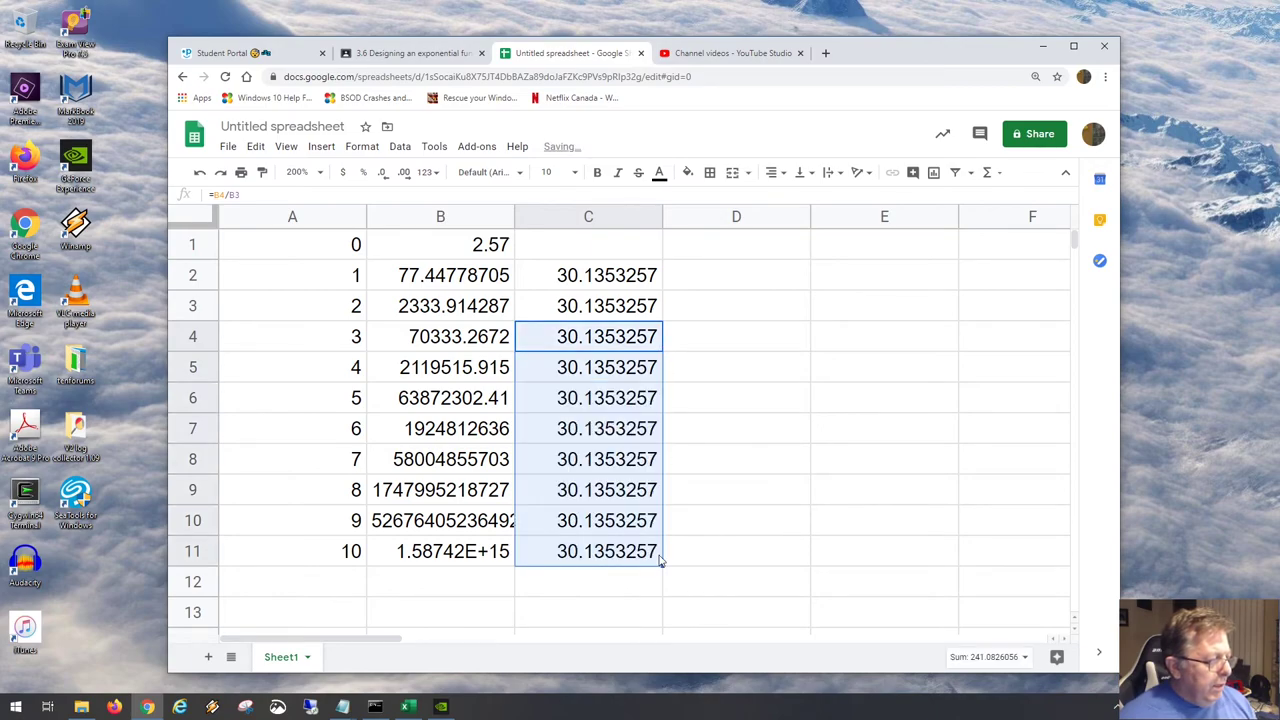
pyautogui.click(601, 372)
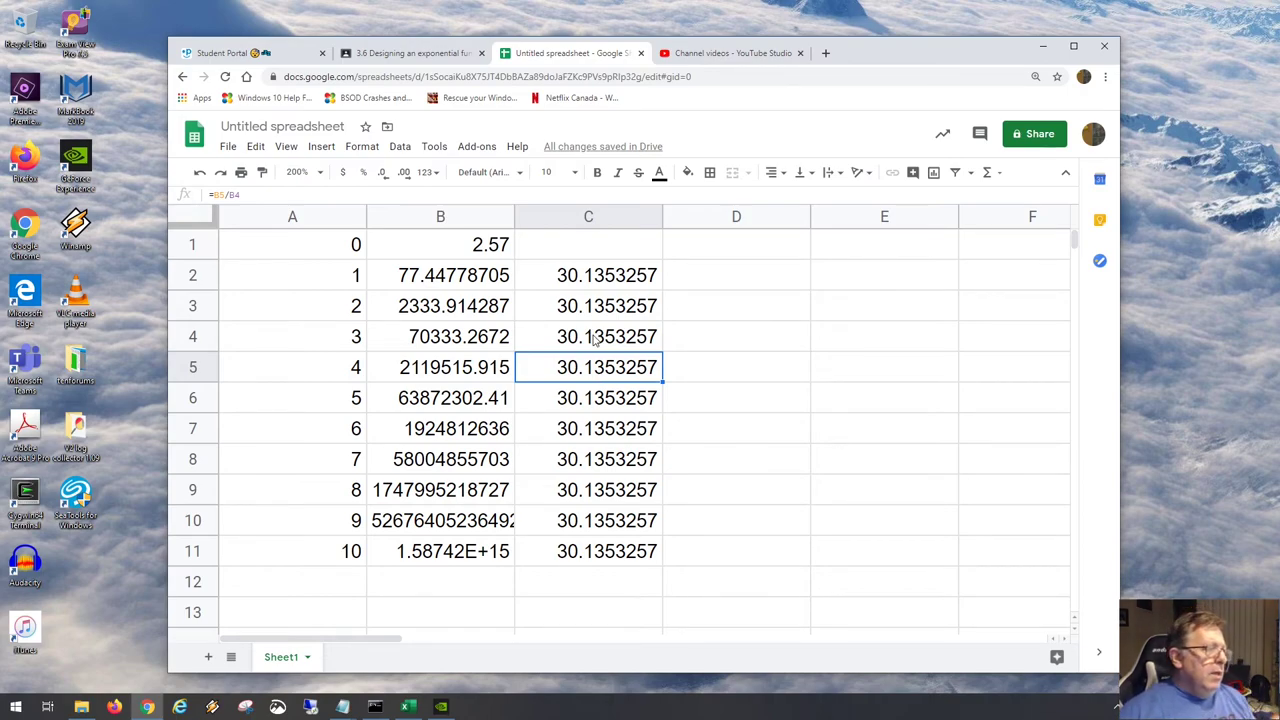
# Change B1's formula to =2.57*(3^(3.1*A1-5)).
pyautogui.doubleClick(445, 257)
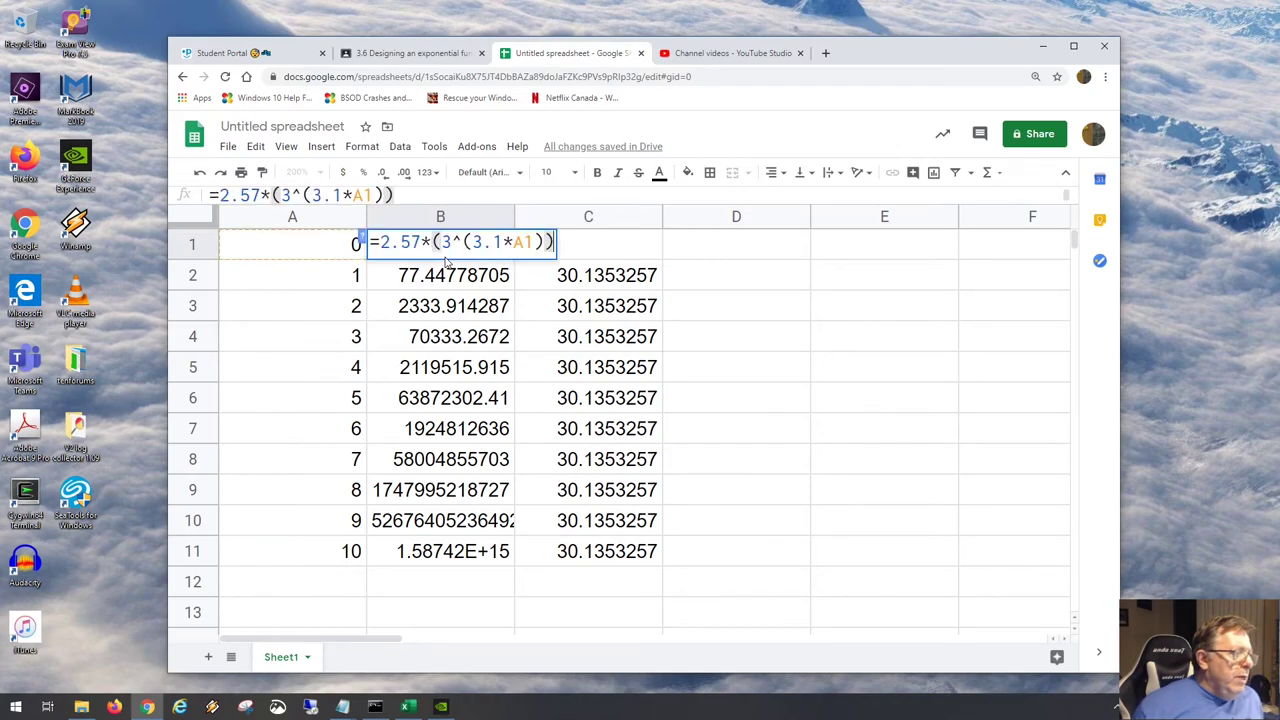
pyautogui.click(545, 242)
pyautogui.click(537, 242)
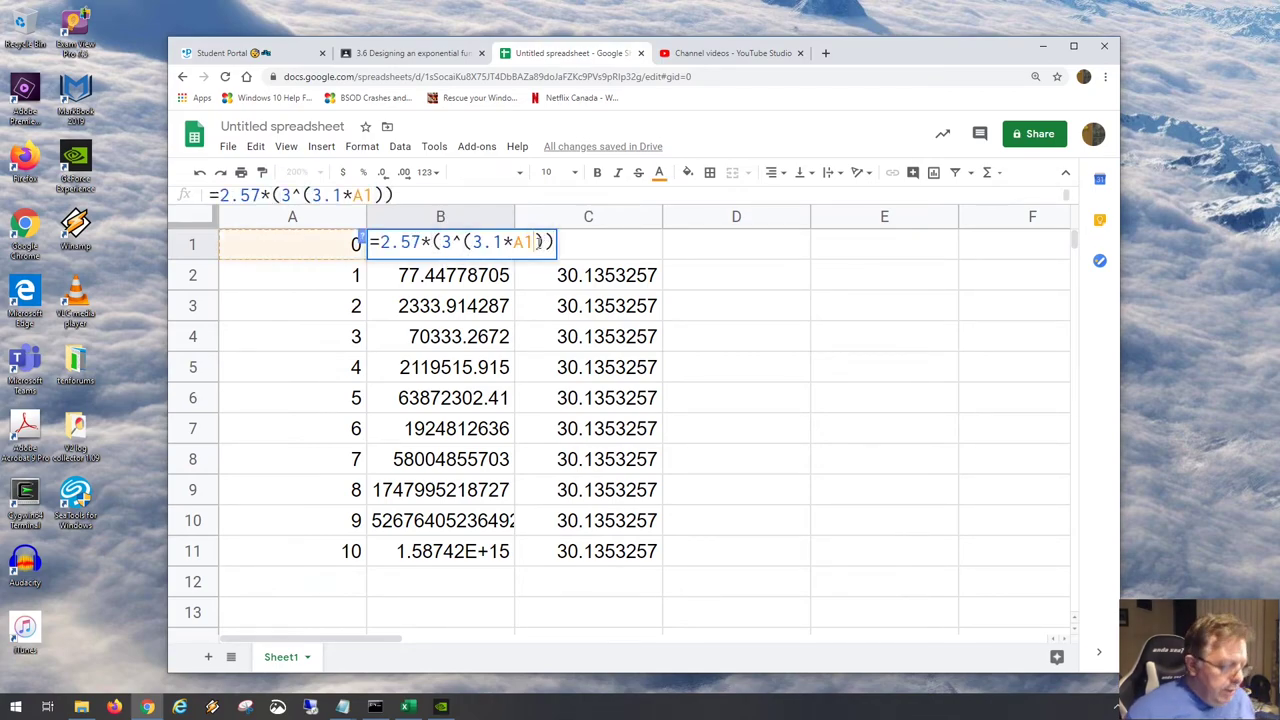
pyautogui.write('+')
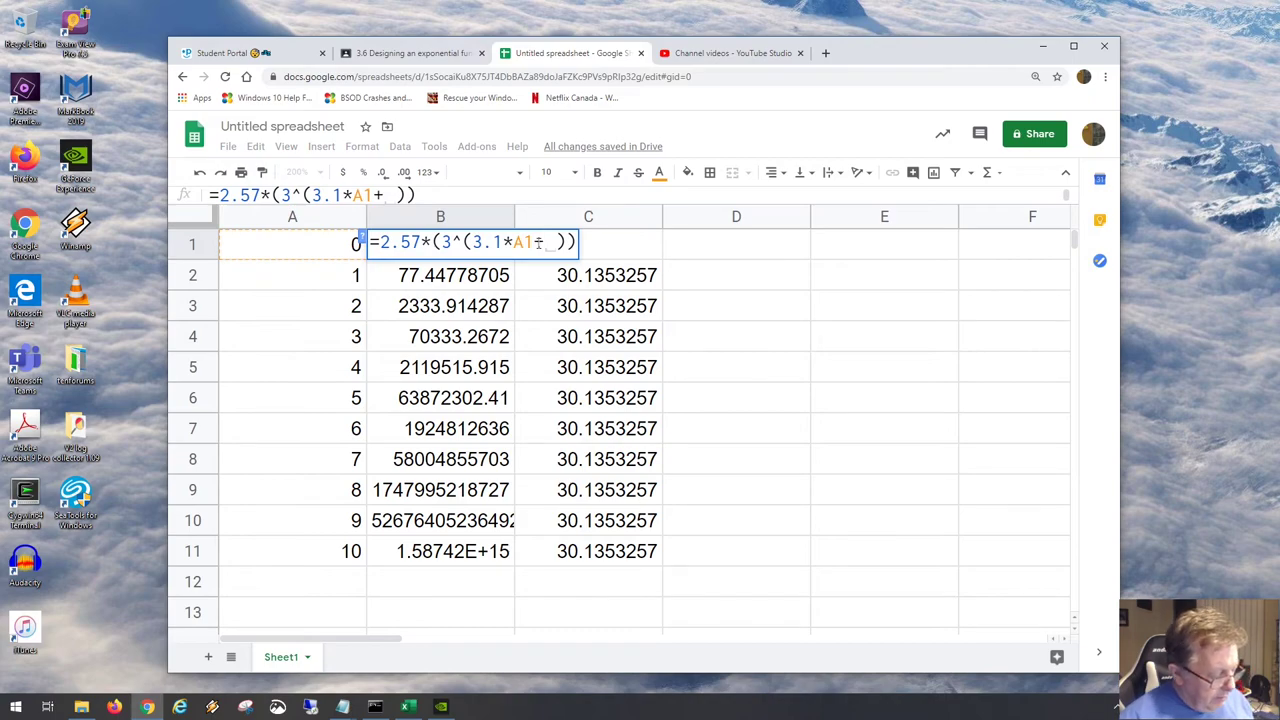
pyautogui.press('BackSpace')
pyautogui.press('BackSpace')
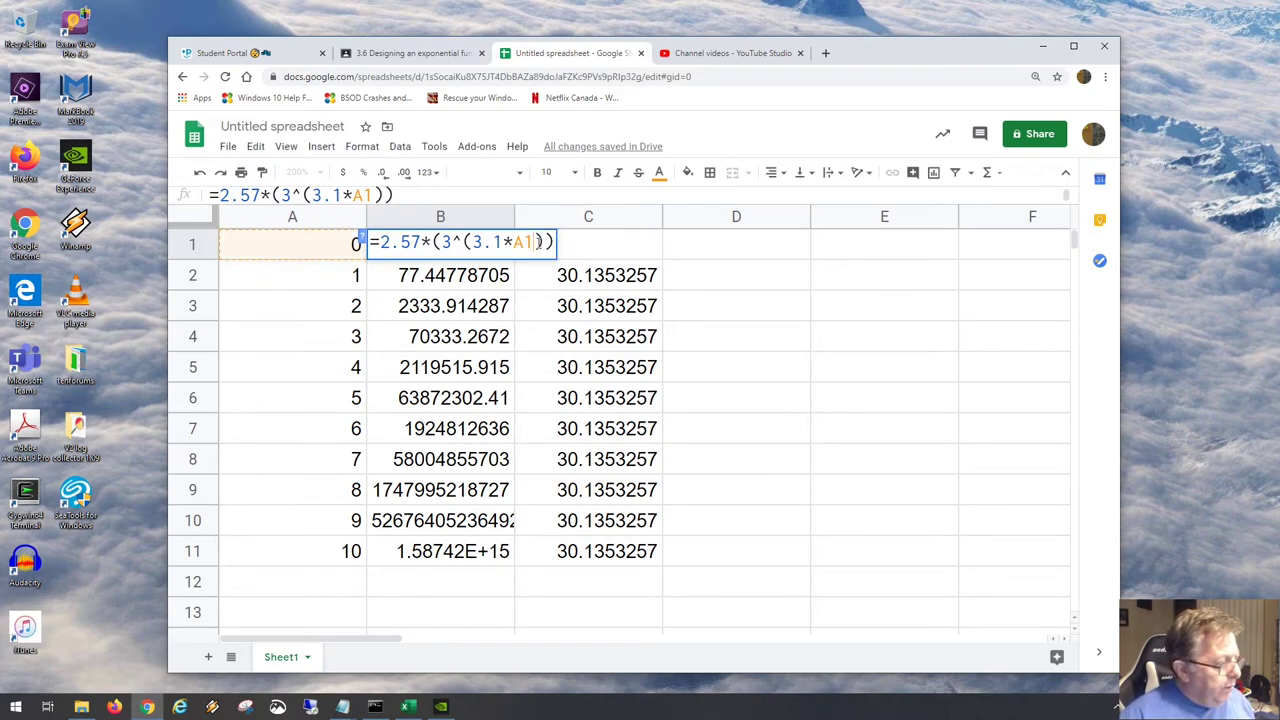
pyautogui.write('-')
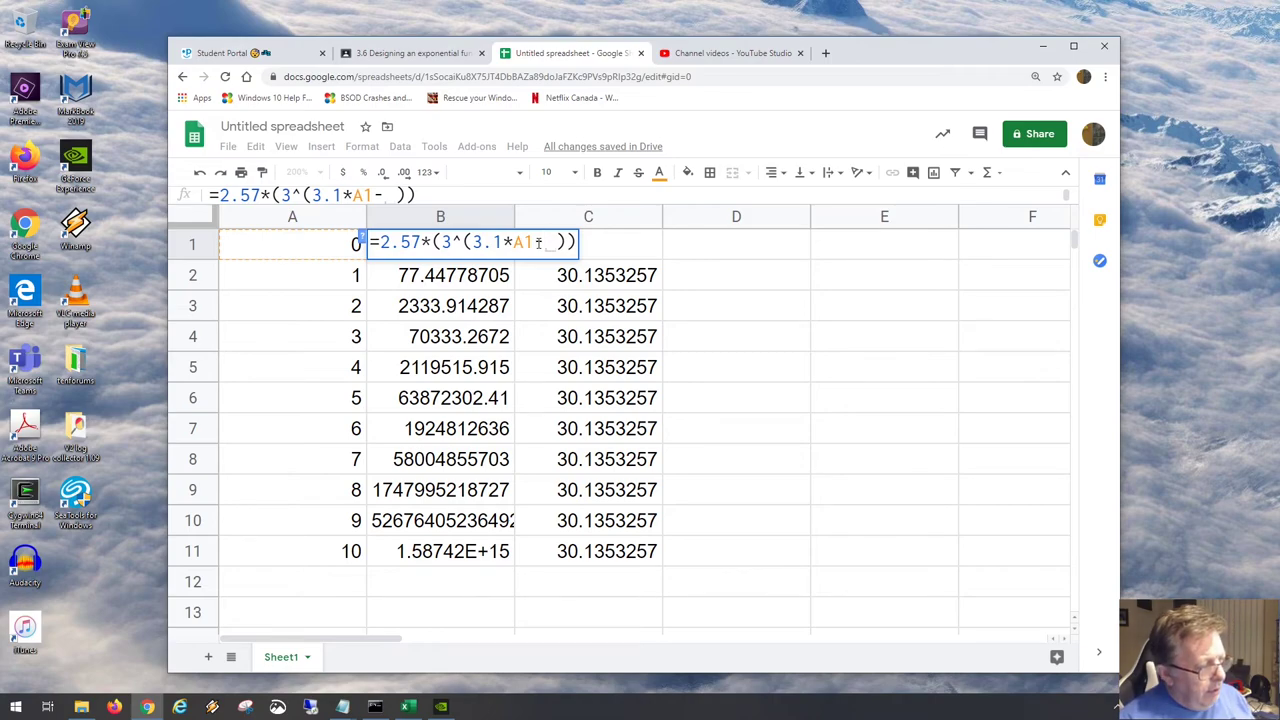
pyautogui.press('BackSpace')
pyautogui.write('5')
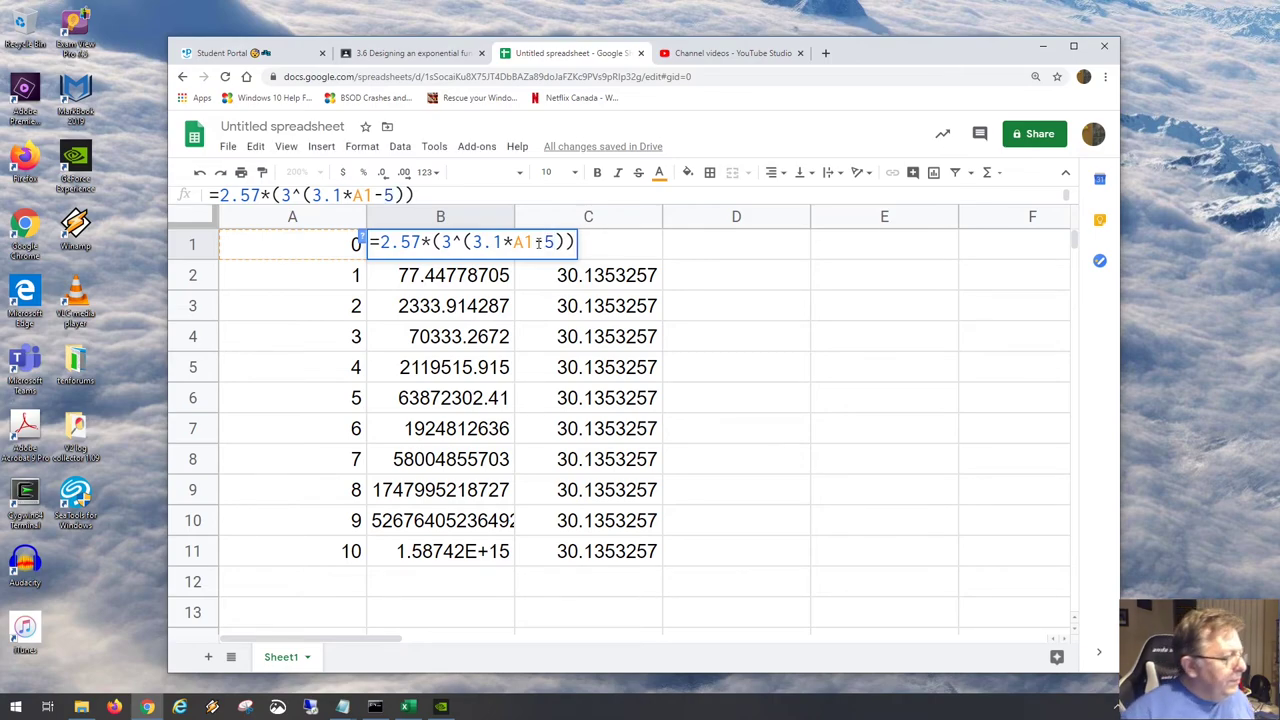
pyautogui.press('Return')
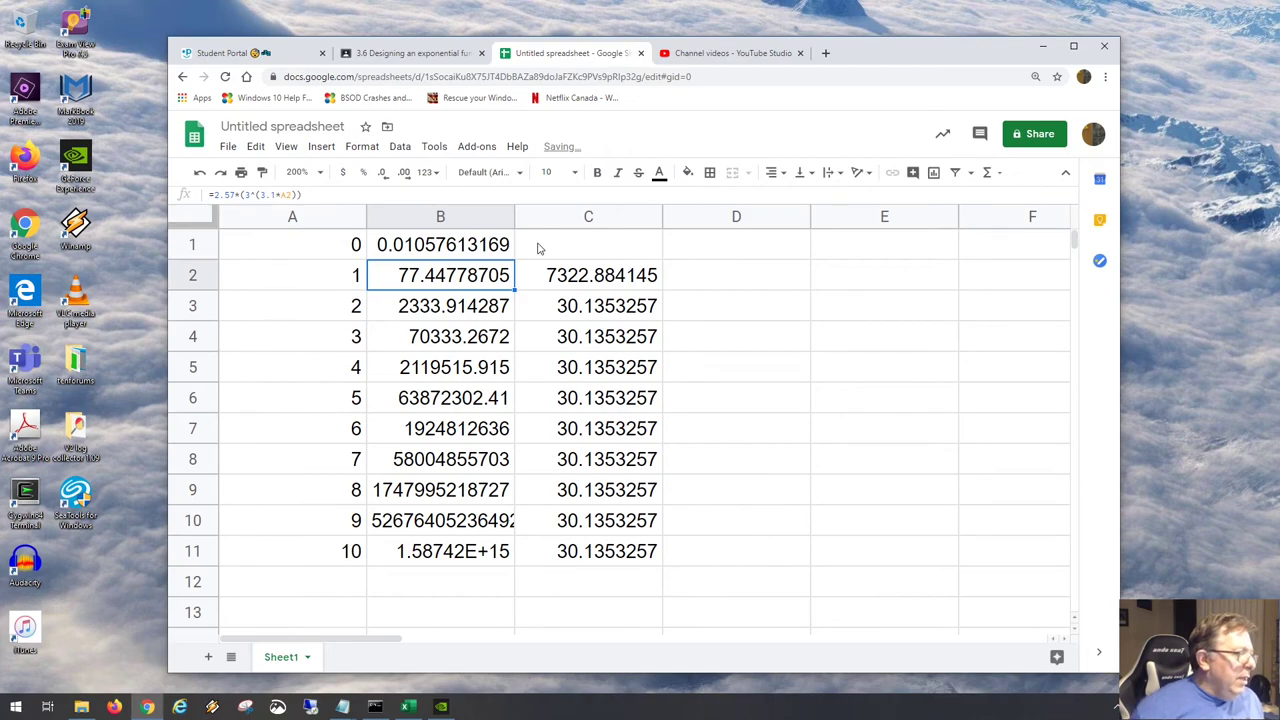
# Fill B1 down to B11 and confirm C2 still holds =B2/B1 at 30.1353257.
pyautogui.click(508, 250)
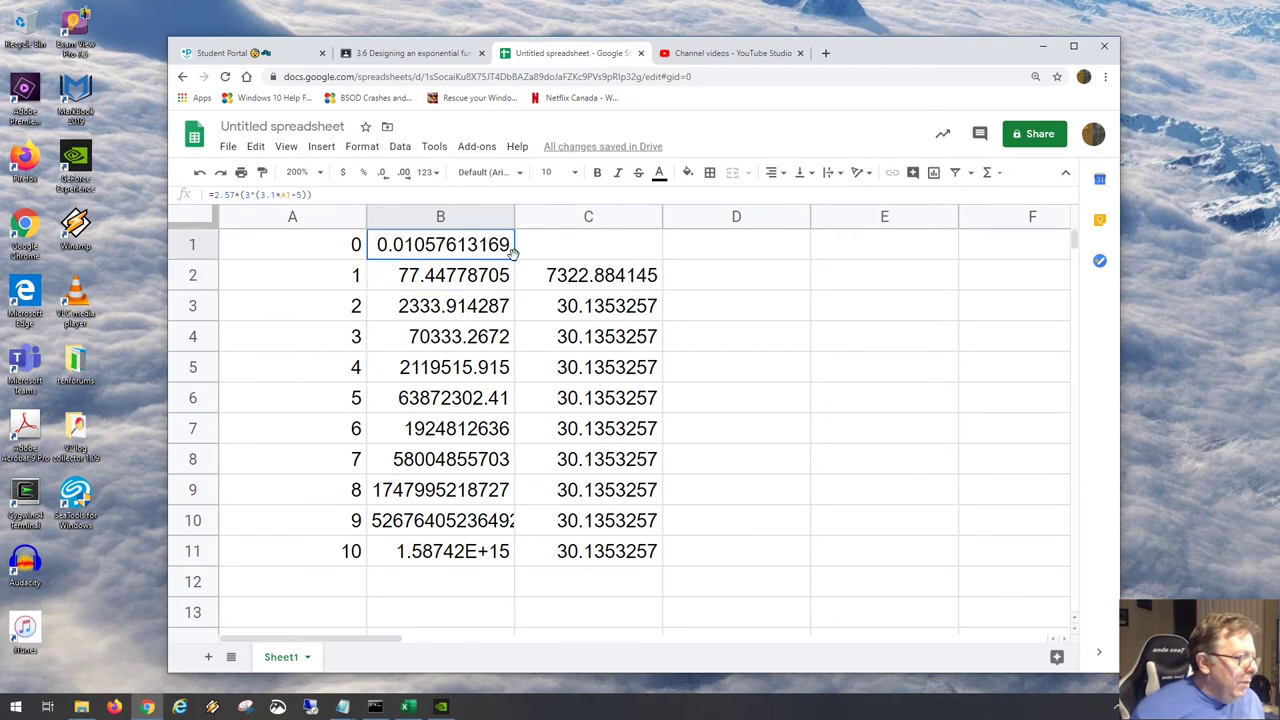
pyautogui.moveTo(513, 258); pyautogui.dragTo(506, 560)
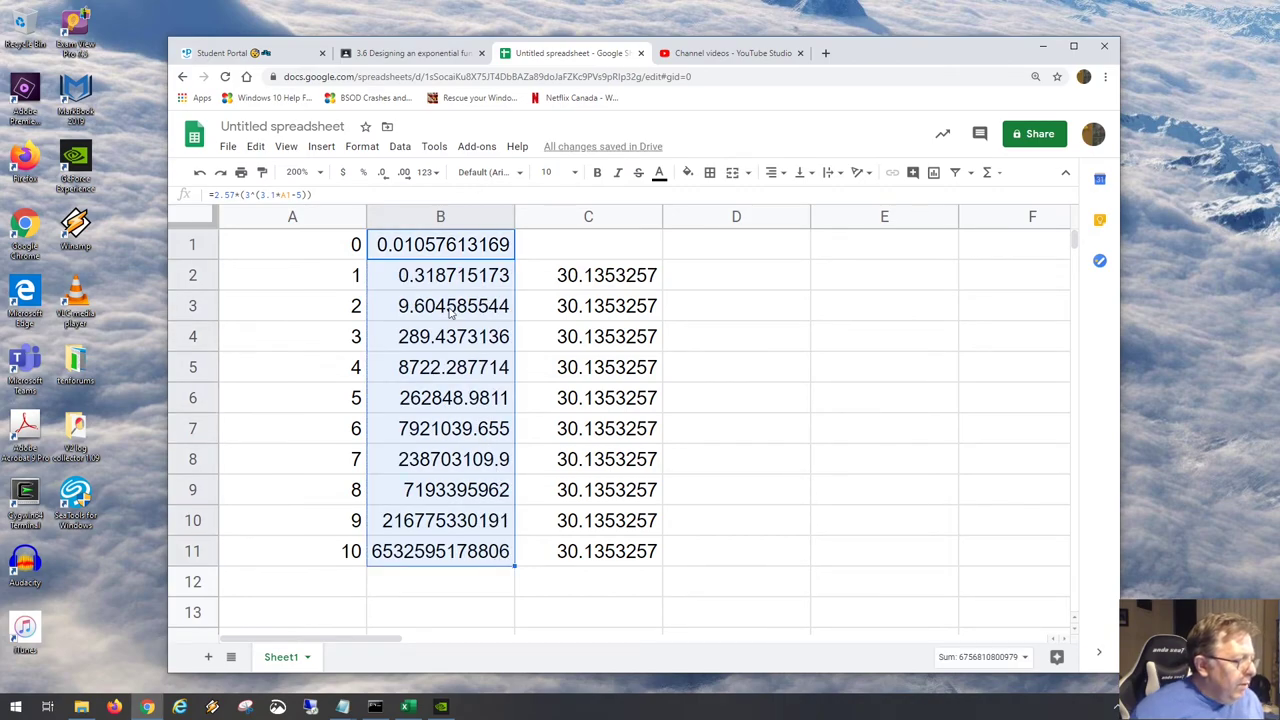
pyautogui.click(569, 286)
pyautogui.doubleClick(570, 278)
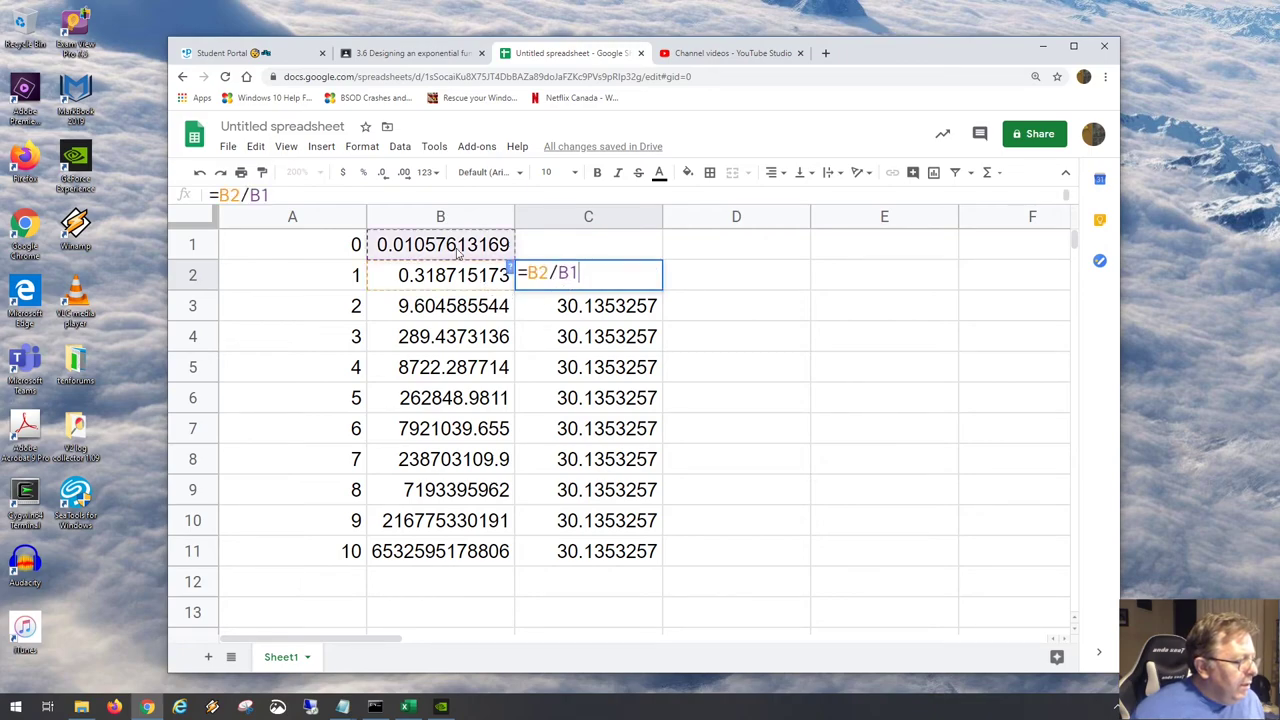
pyautogui.press('Return')
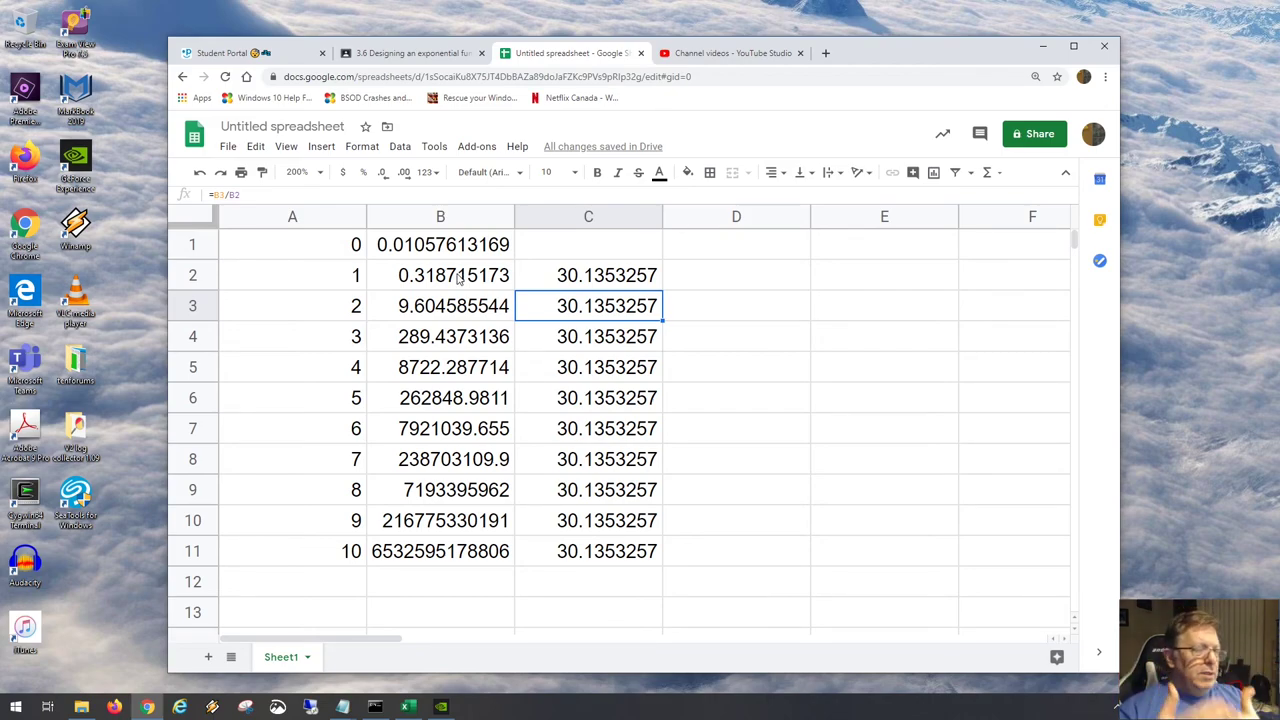
pyautogui.click(468, 250)
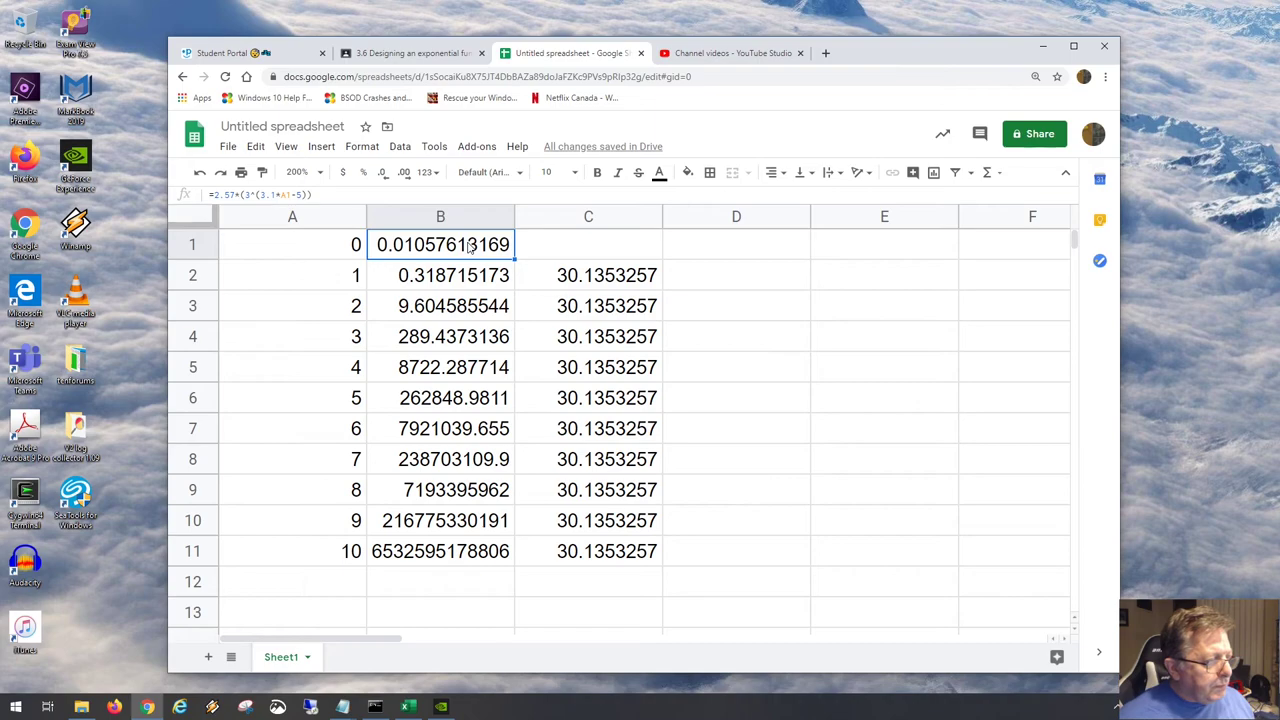
pyautogui.doubleClick(471, 252)
# Append +2 to B1's formula, fill to B11, and verify B11's formula.
pyautogui.press('End')
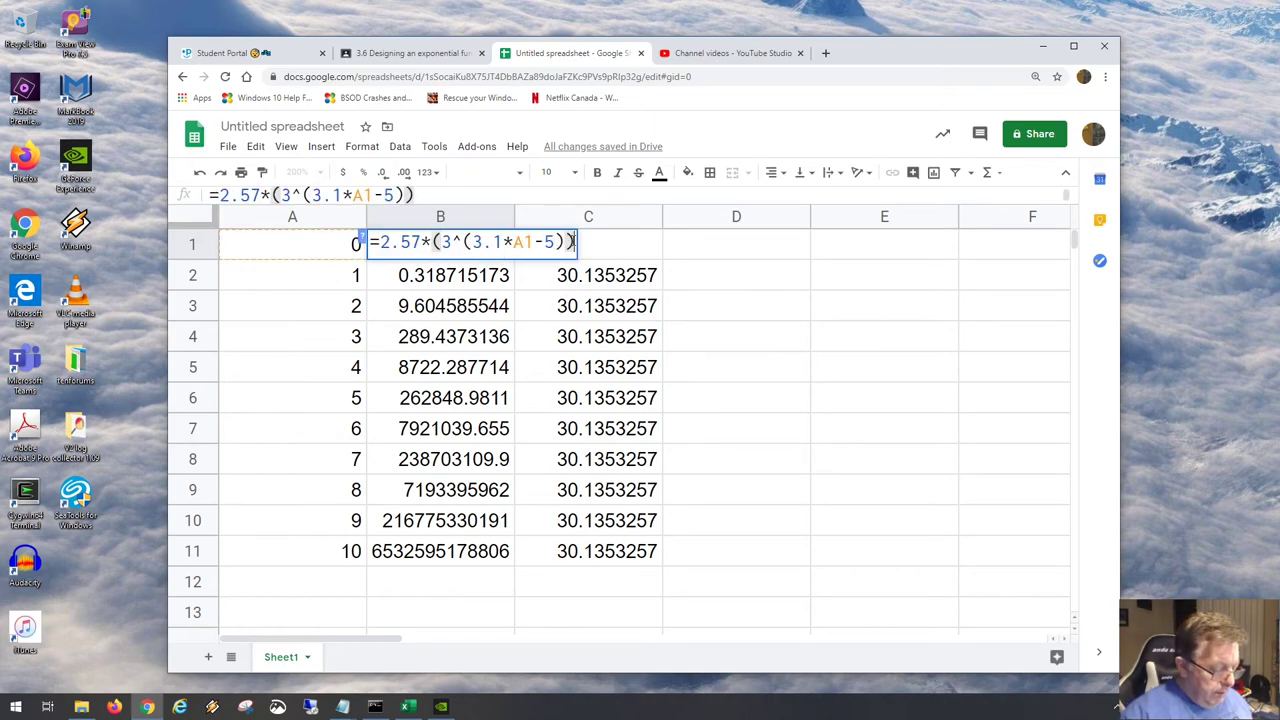
pyautogui.write('+')
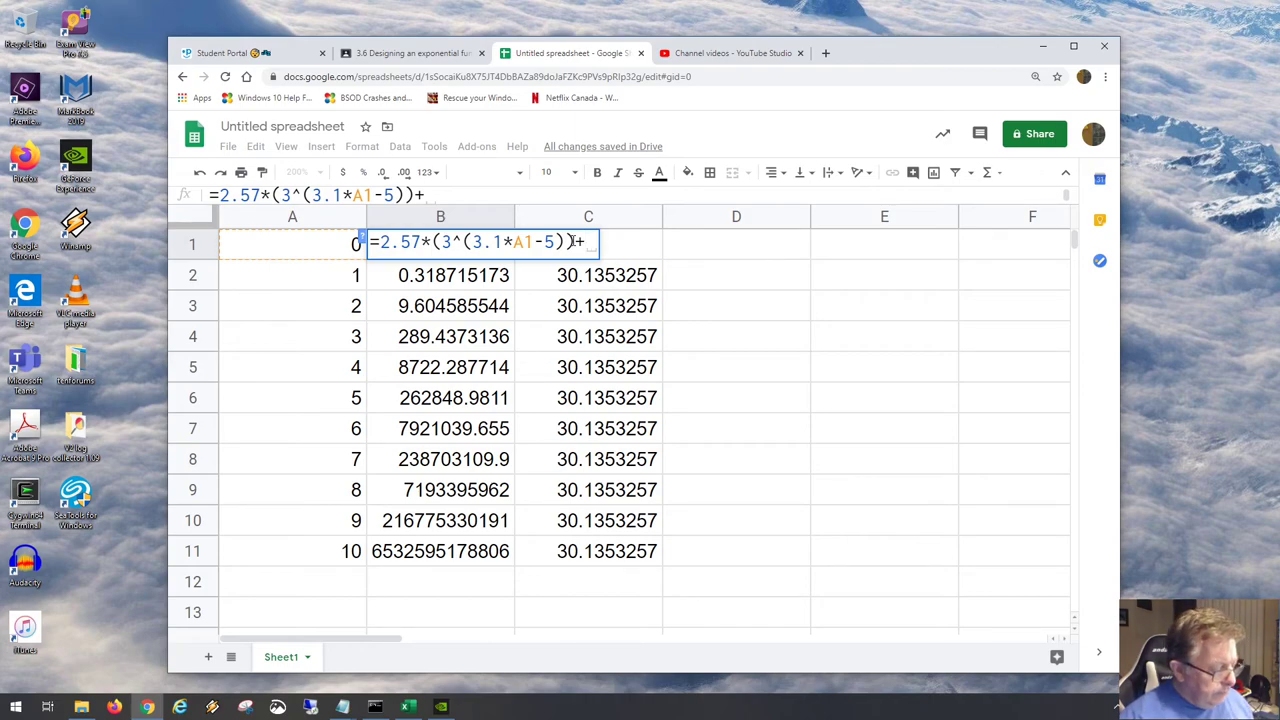
pyautogui.write('2')
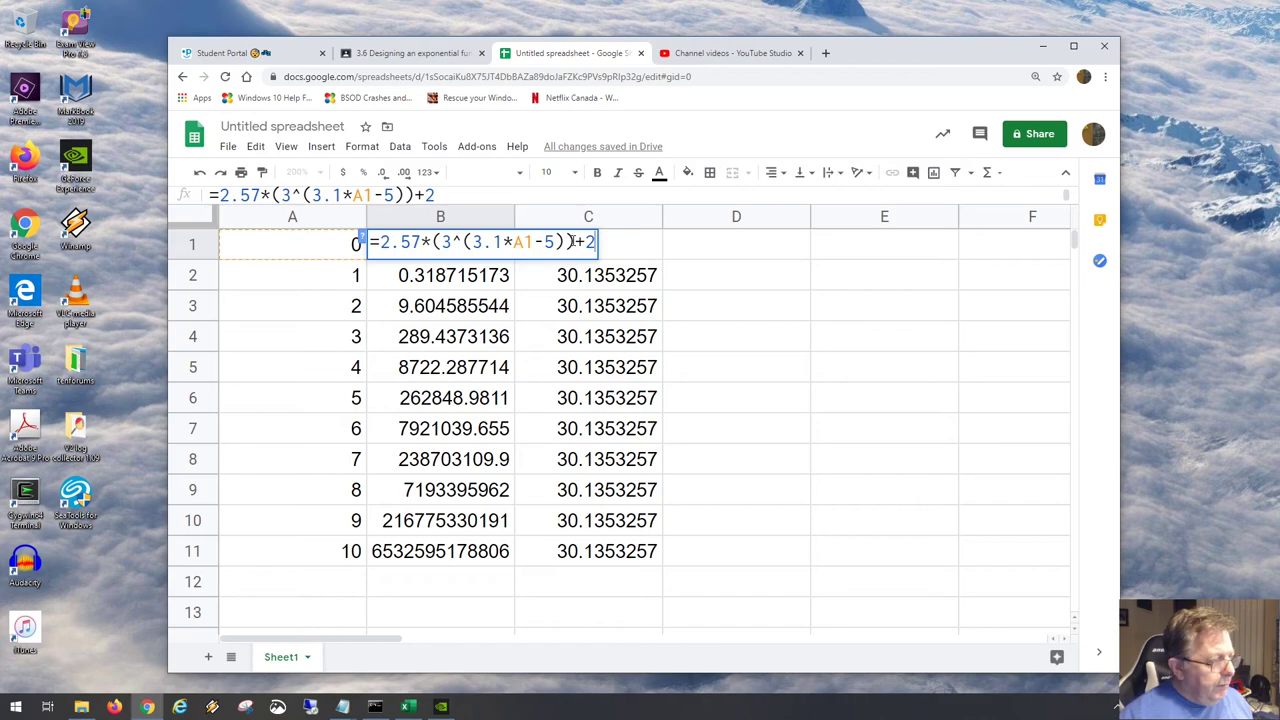
pyautogui.press('Return')
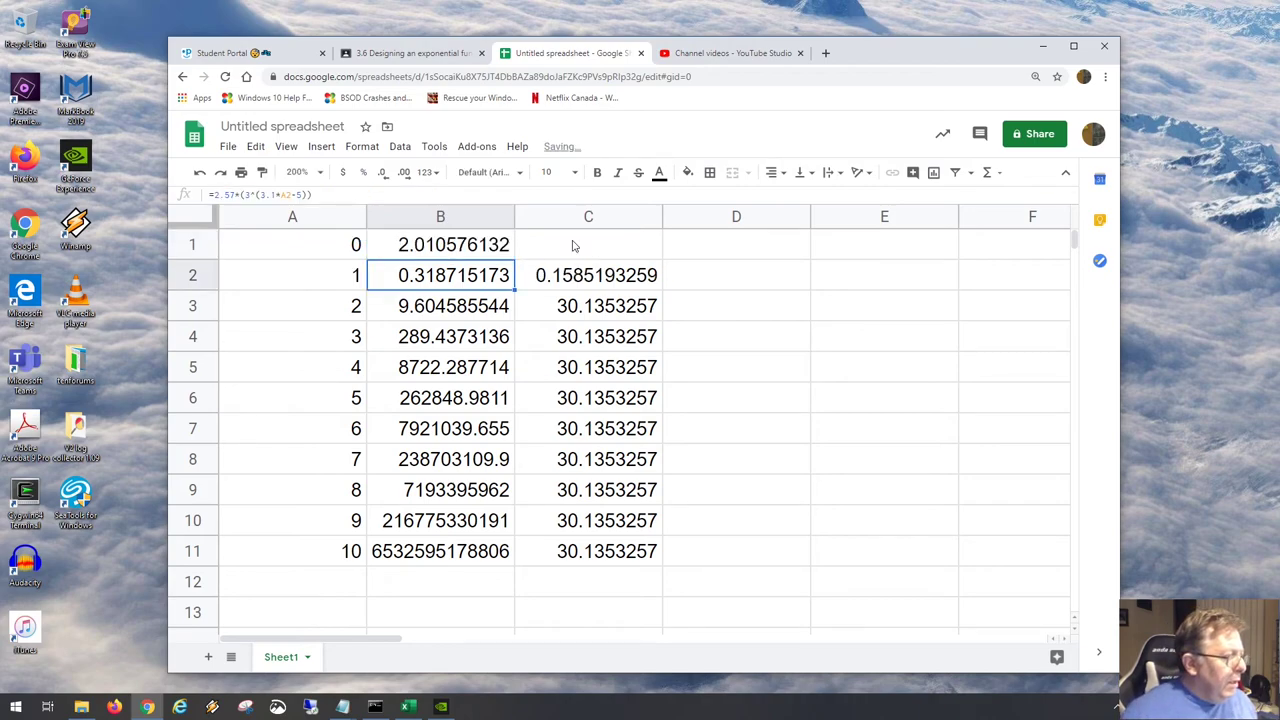
pyautogui.moveTo(514, 259); pyautogui.dragTo(515, 560)
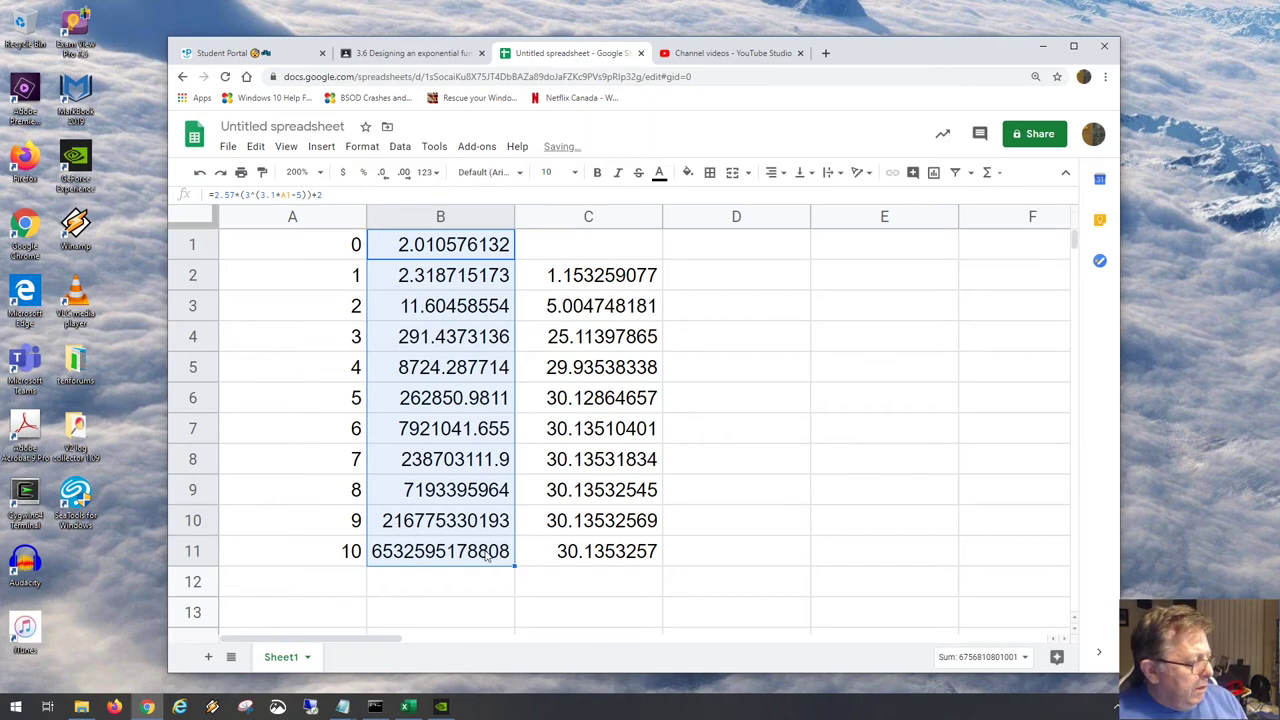
pyautogui.click(486, 551)
pyautogui.doubleClick(486, 551)
pyautogui.press('Return')
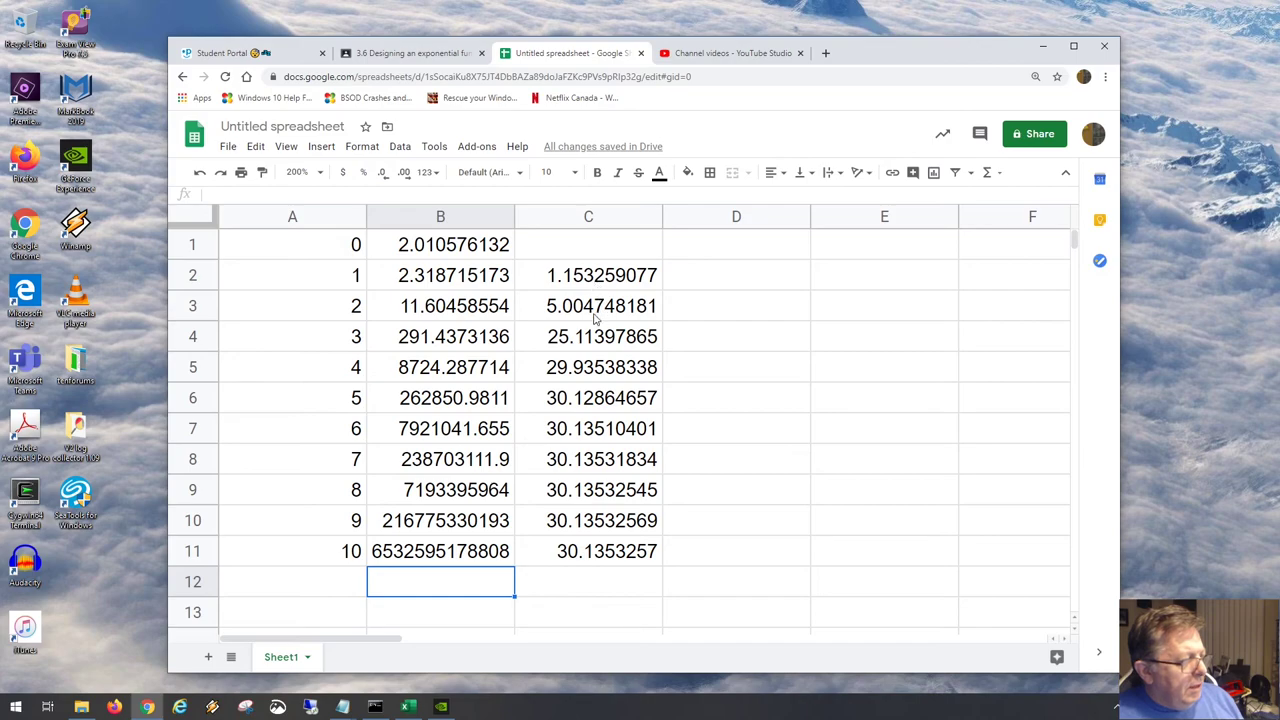
pyautogui.click(497, 252)
pyautogui.click(497, 276)
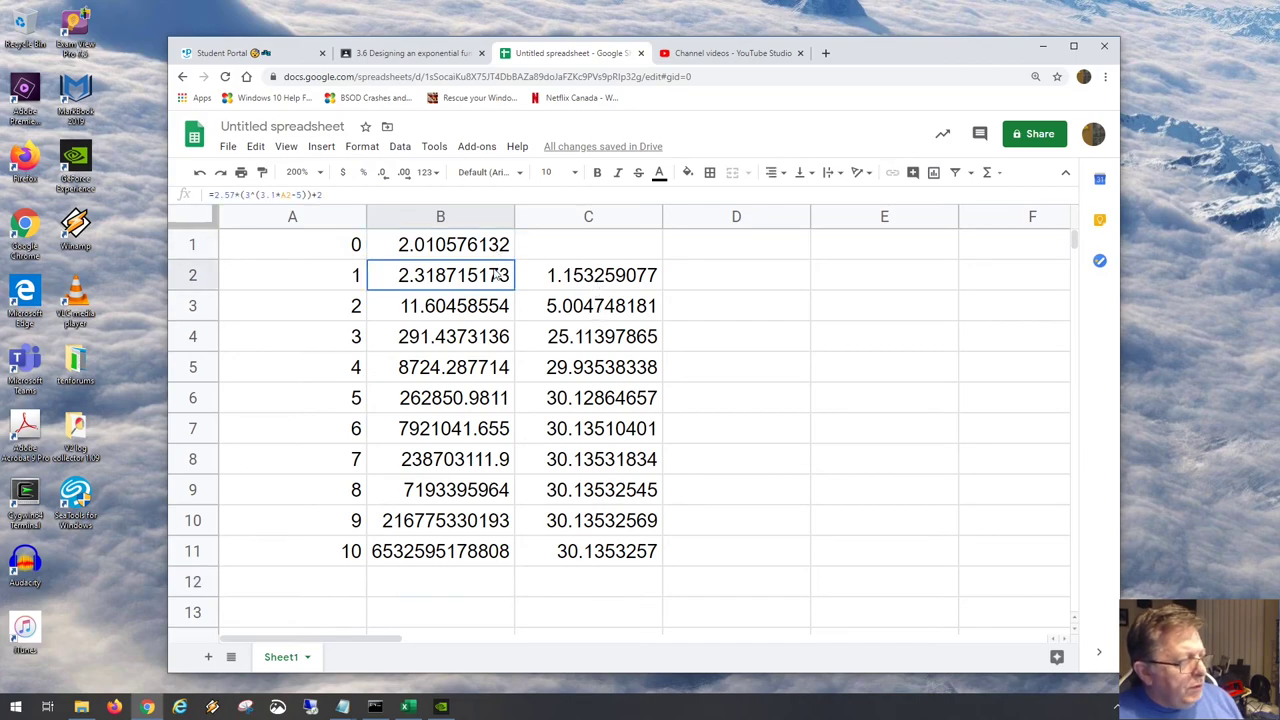
pyautogui.click(489, 306)
pyautogui.click(485, 343)
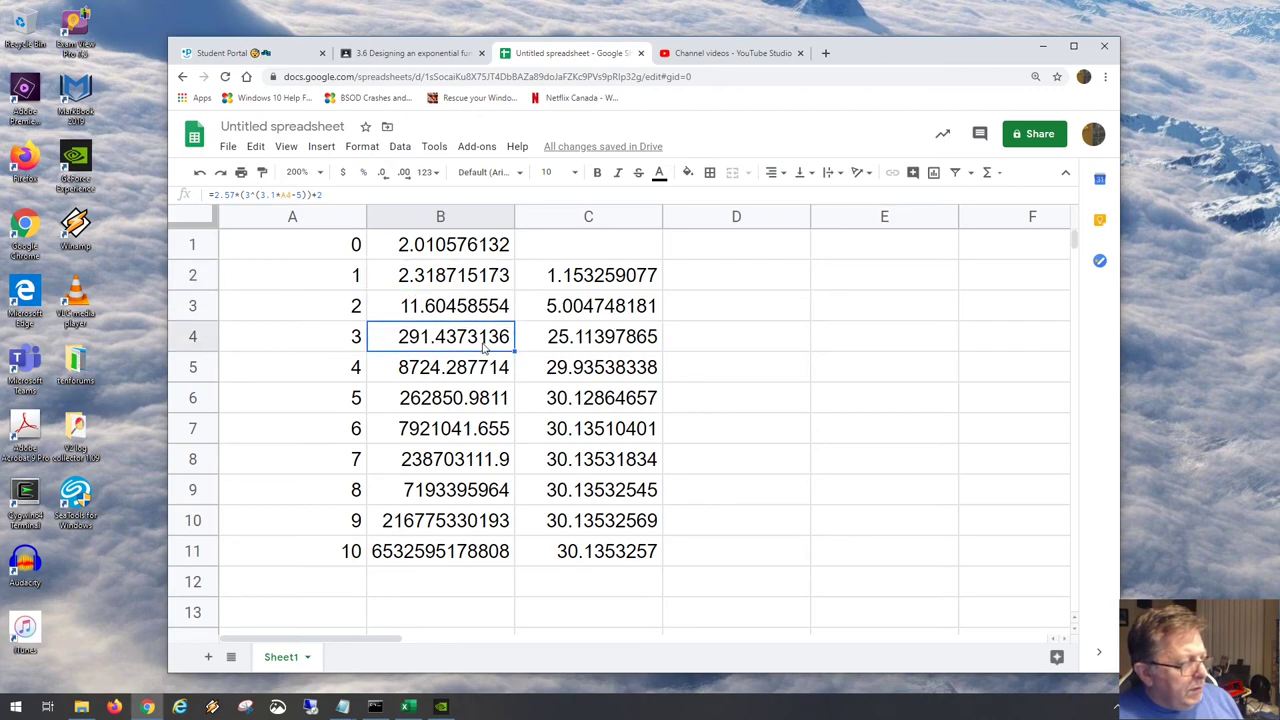
pyautogui.click(485, 368)
pyautogui.click(479, 398)
pyautogui.click(476, 428)
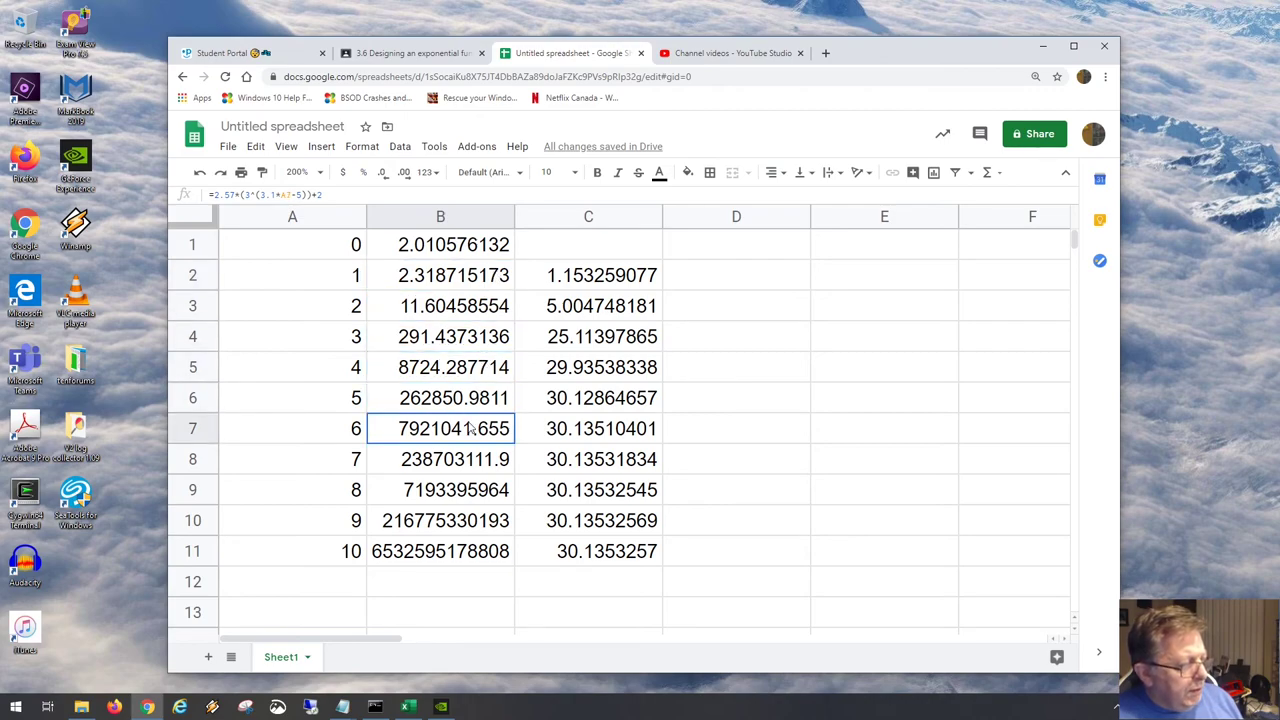
pyautogui.click(477, 466)
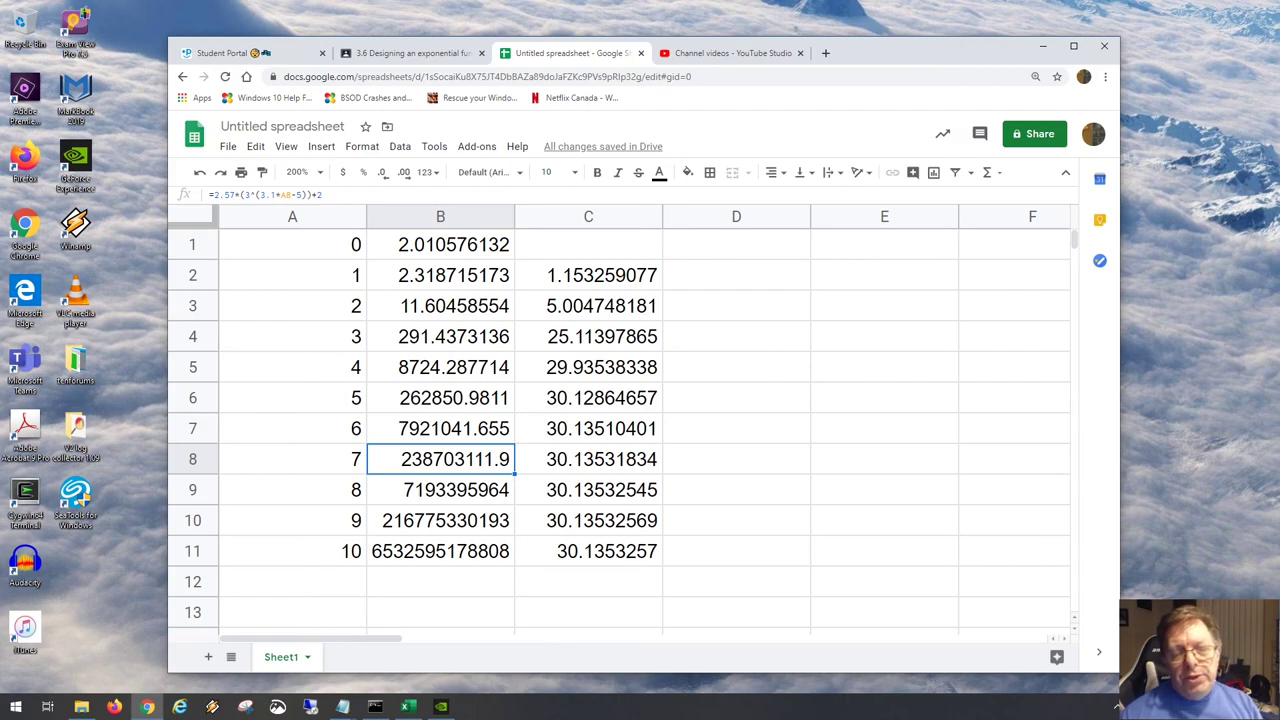
pyautogui.click(736, 551)
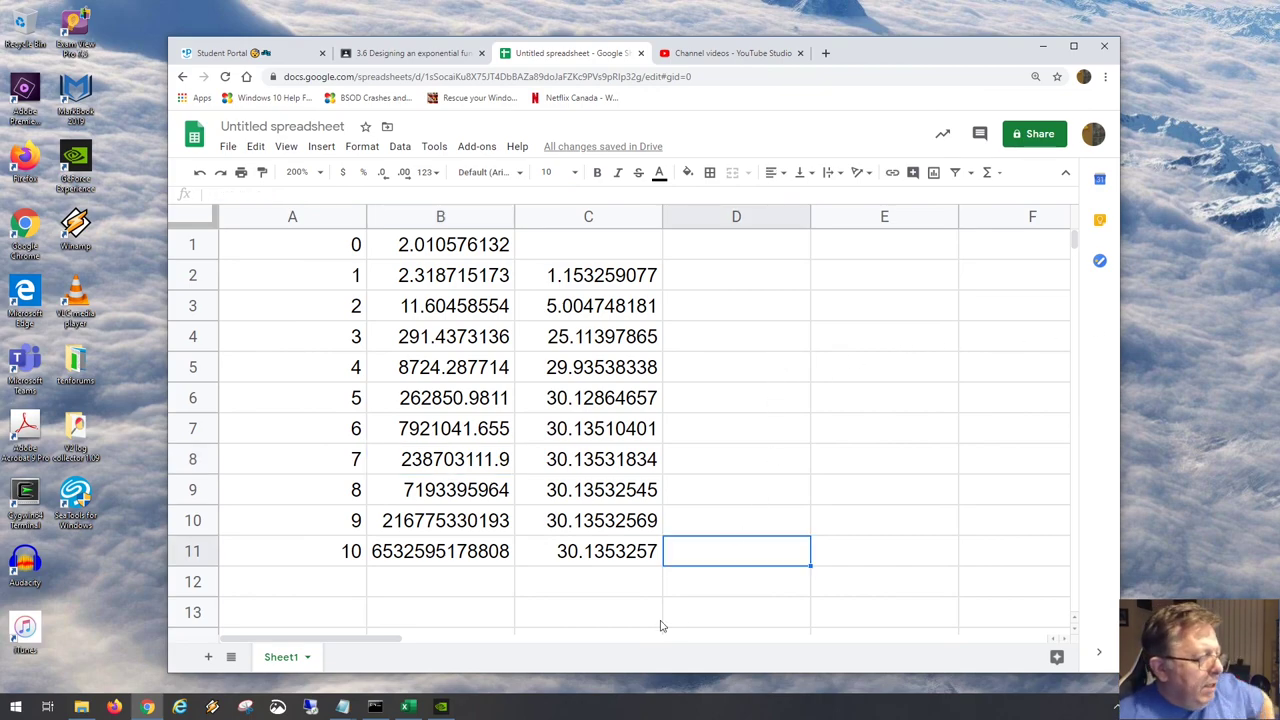
# Restore B1 to =2.57*(3^(3.1*A1-5)) without the +2 and fill it down to B11.
pyautogui.doubleClick(486, 248)
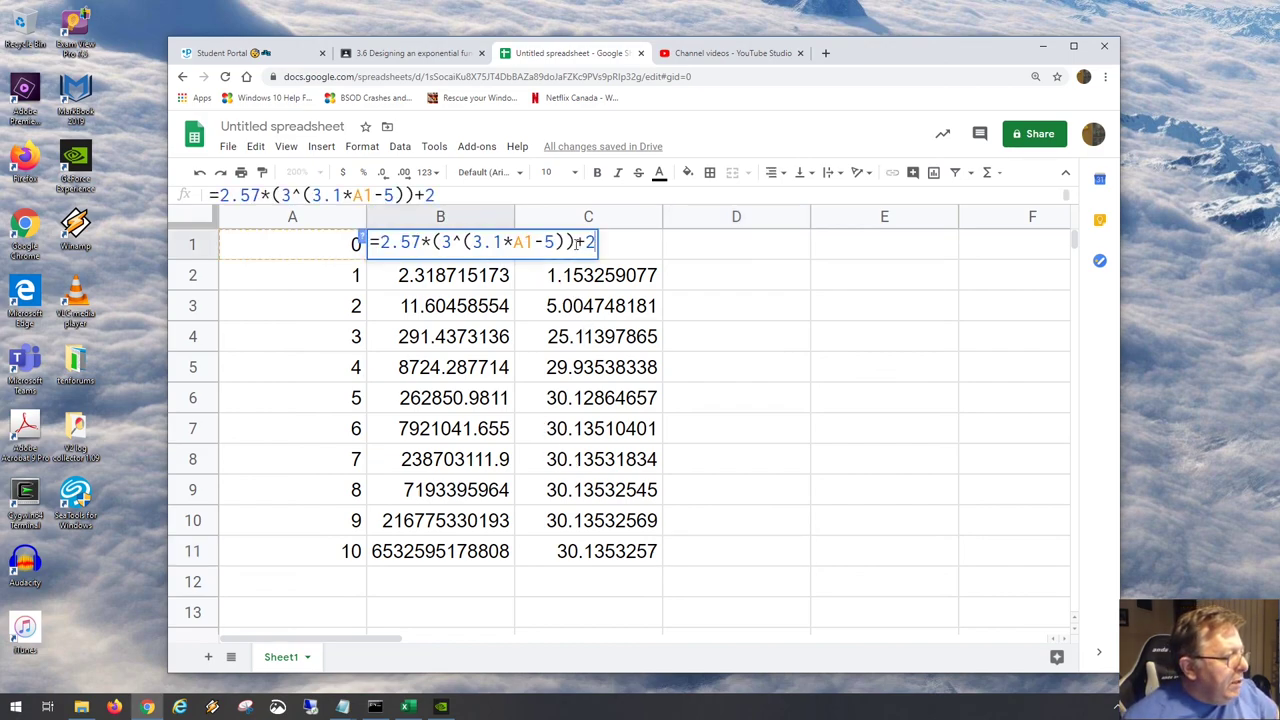
pyautogui.moveTo(574, 244); pyautogui.dragTo(604, 245)
pyautogui.press('BackSpace')
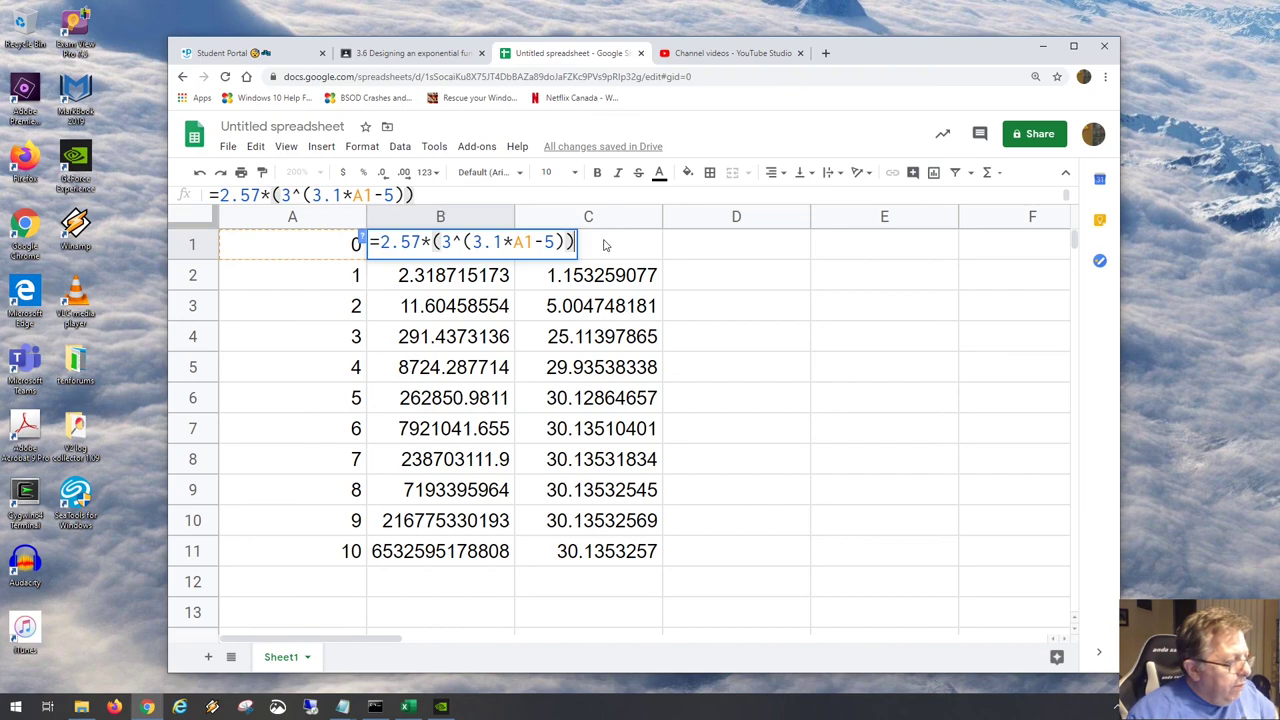
pyautogui.press('Return')
pyautogui.click(489, 250)
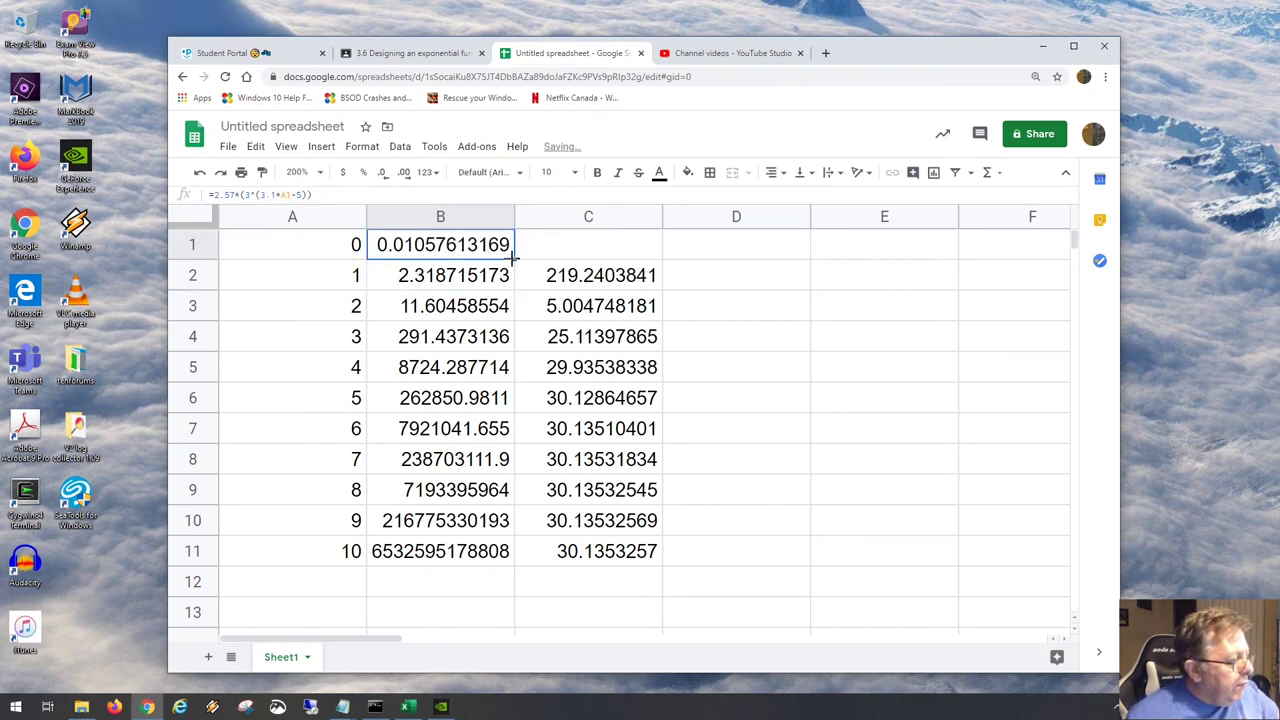
pyautogui.moveTo(505, 450); pyautogui.dragTo(502, 562)
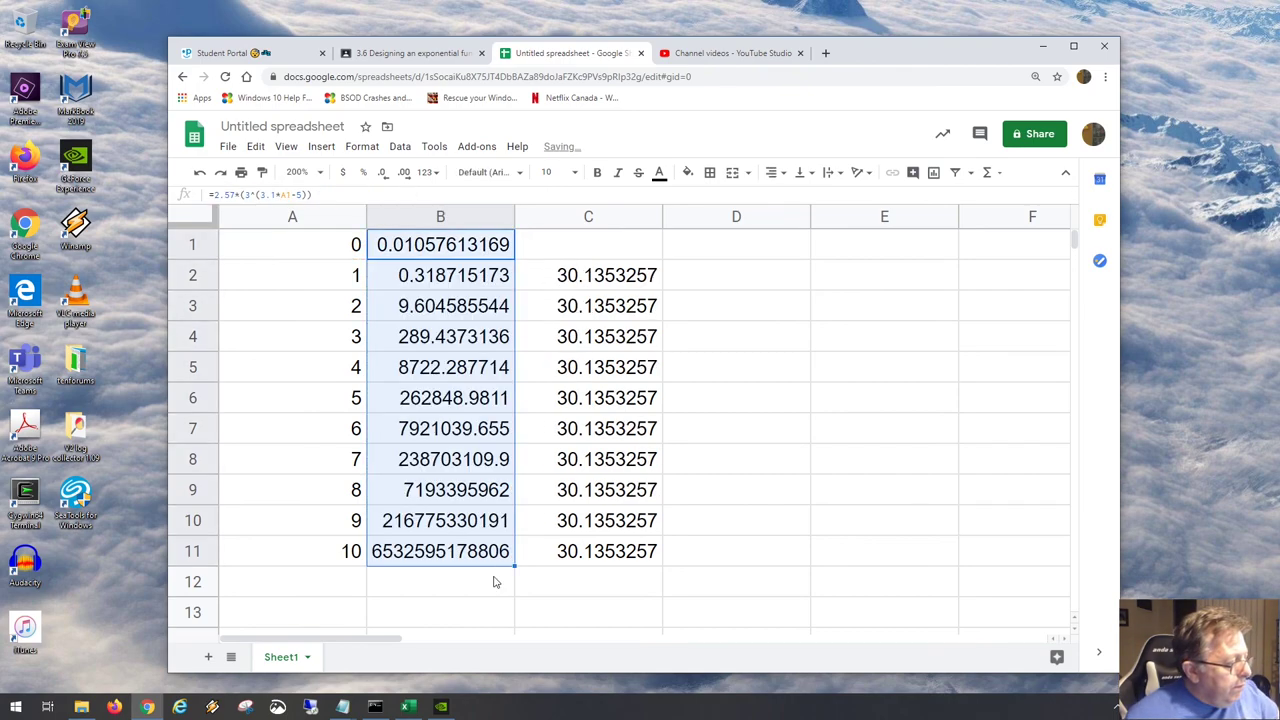